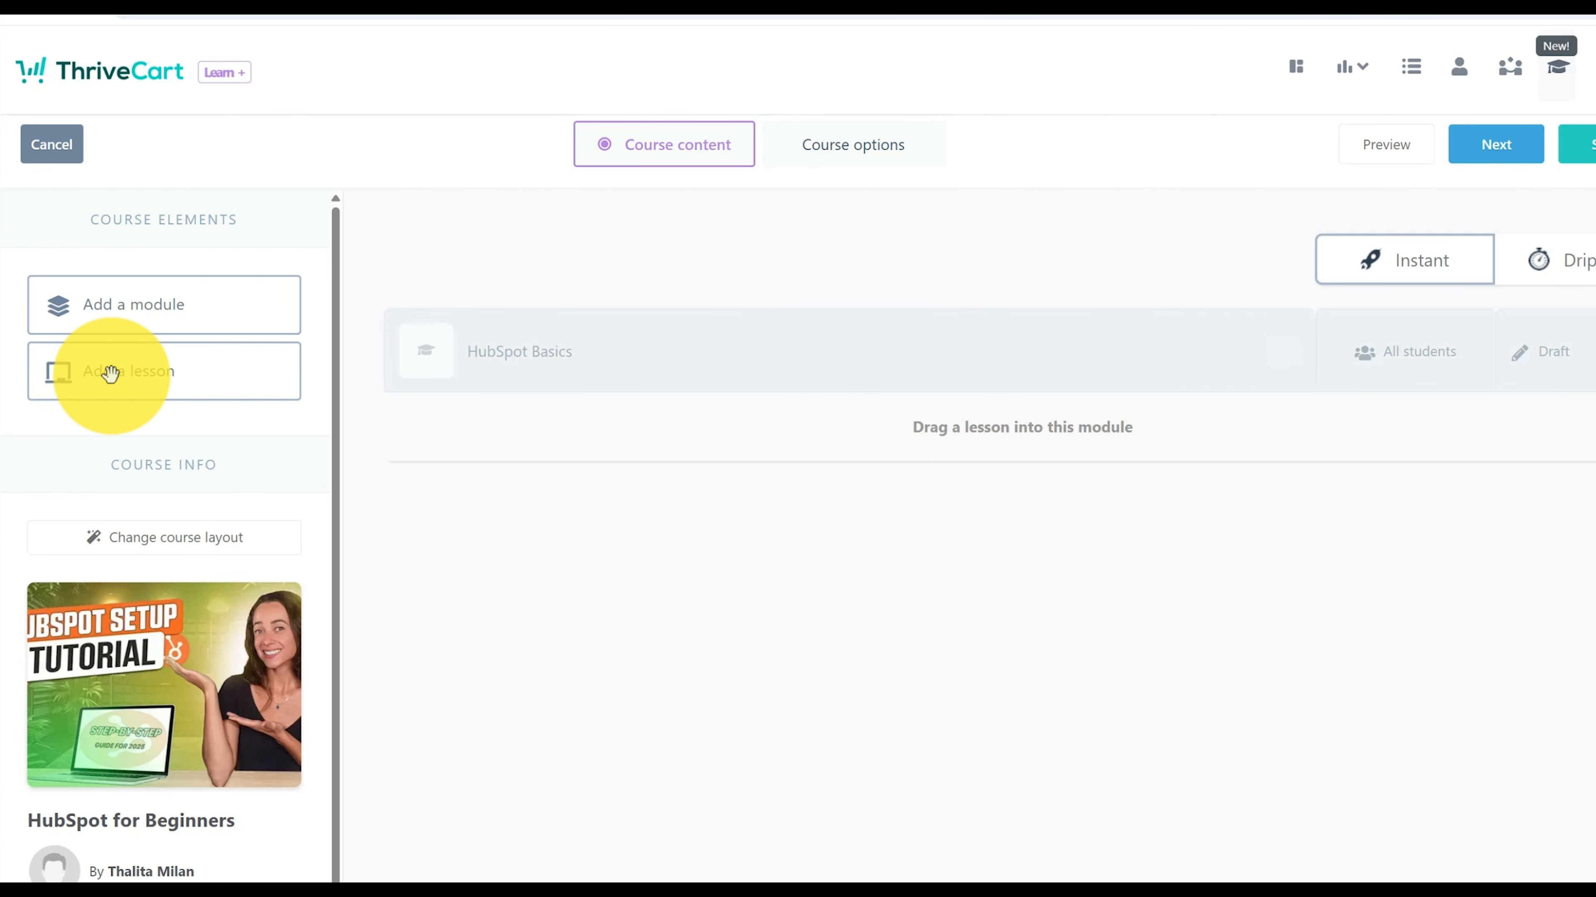
Add a lesson named Fundamentals, available to all students, to the HubSpot Basics module and open it for editing.
{"action": "left_click_drag", "start_coordinate": [66, 376], "coordinate": [926, 440]}
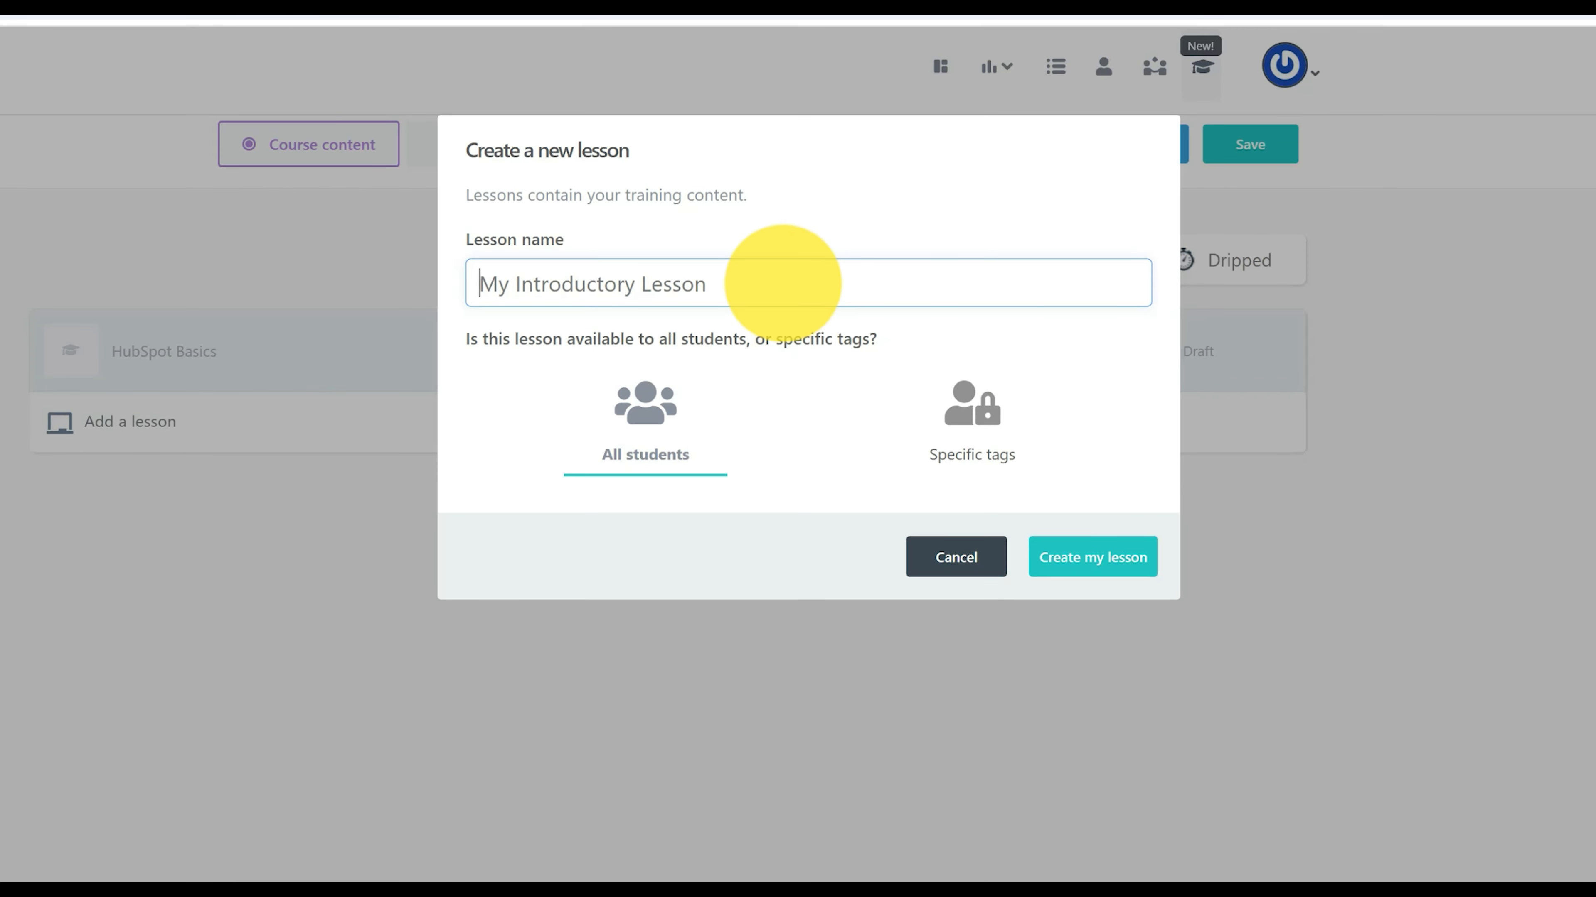
{"action": "type", "text": "Fundamentals"}
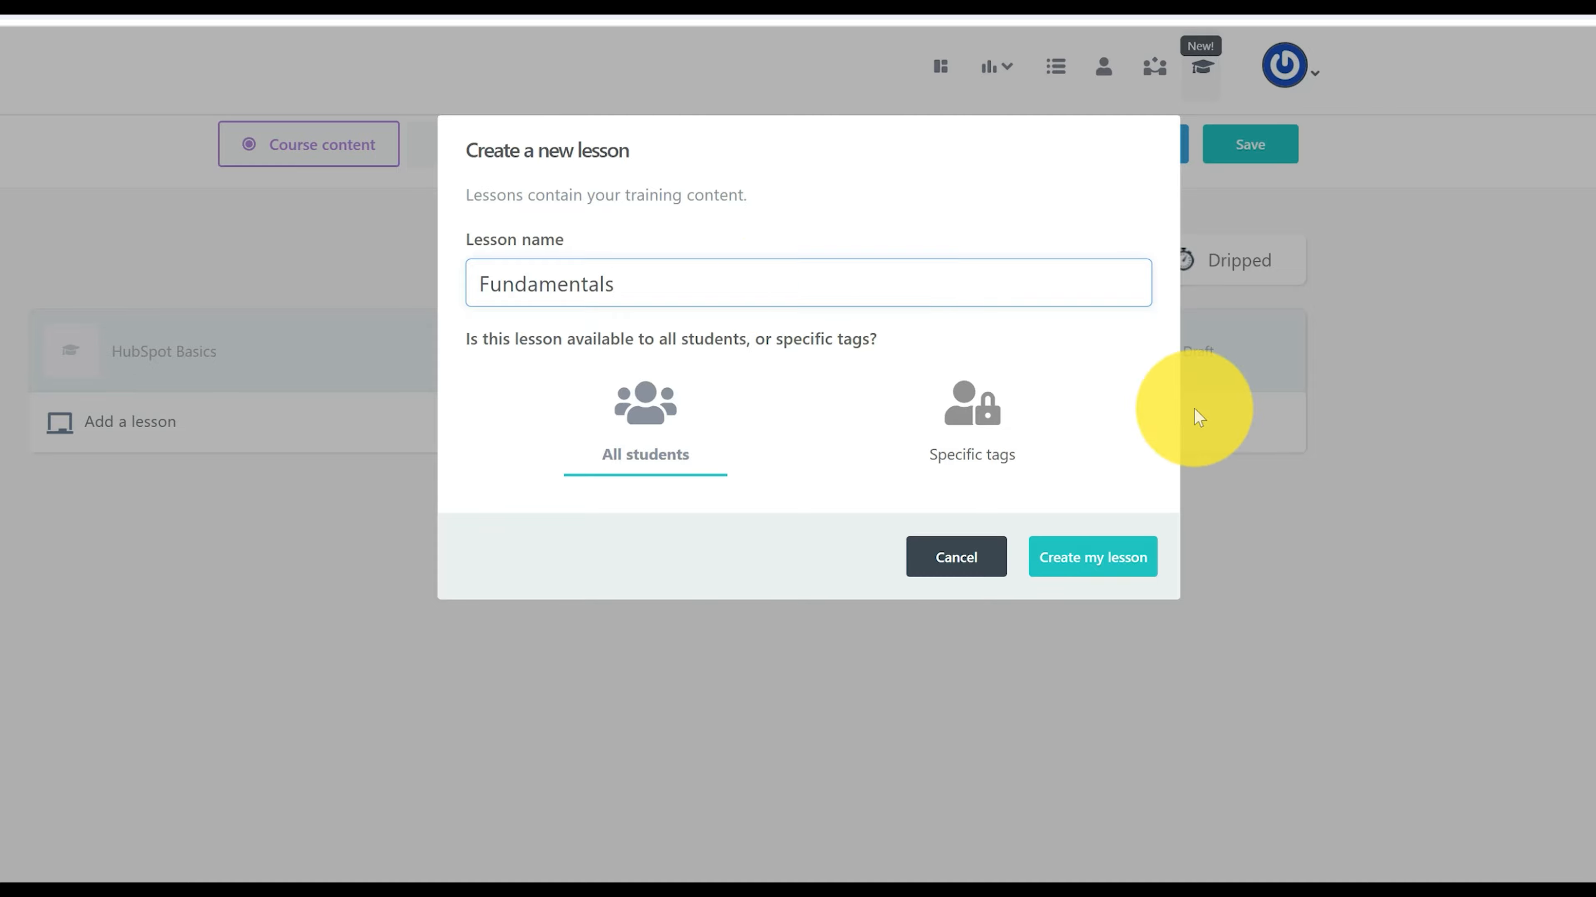
{"action": "left_click", "coordinate": [1103, 559]}
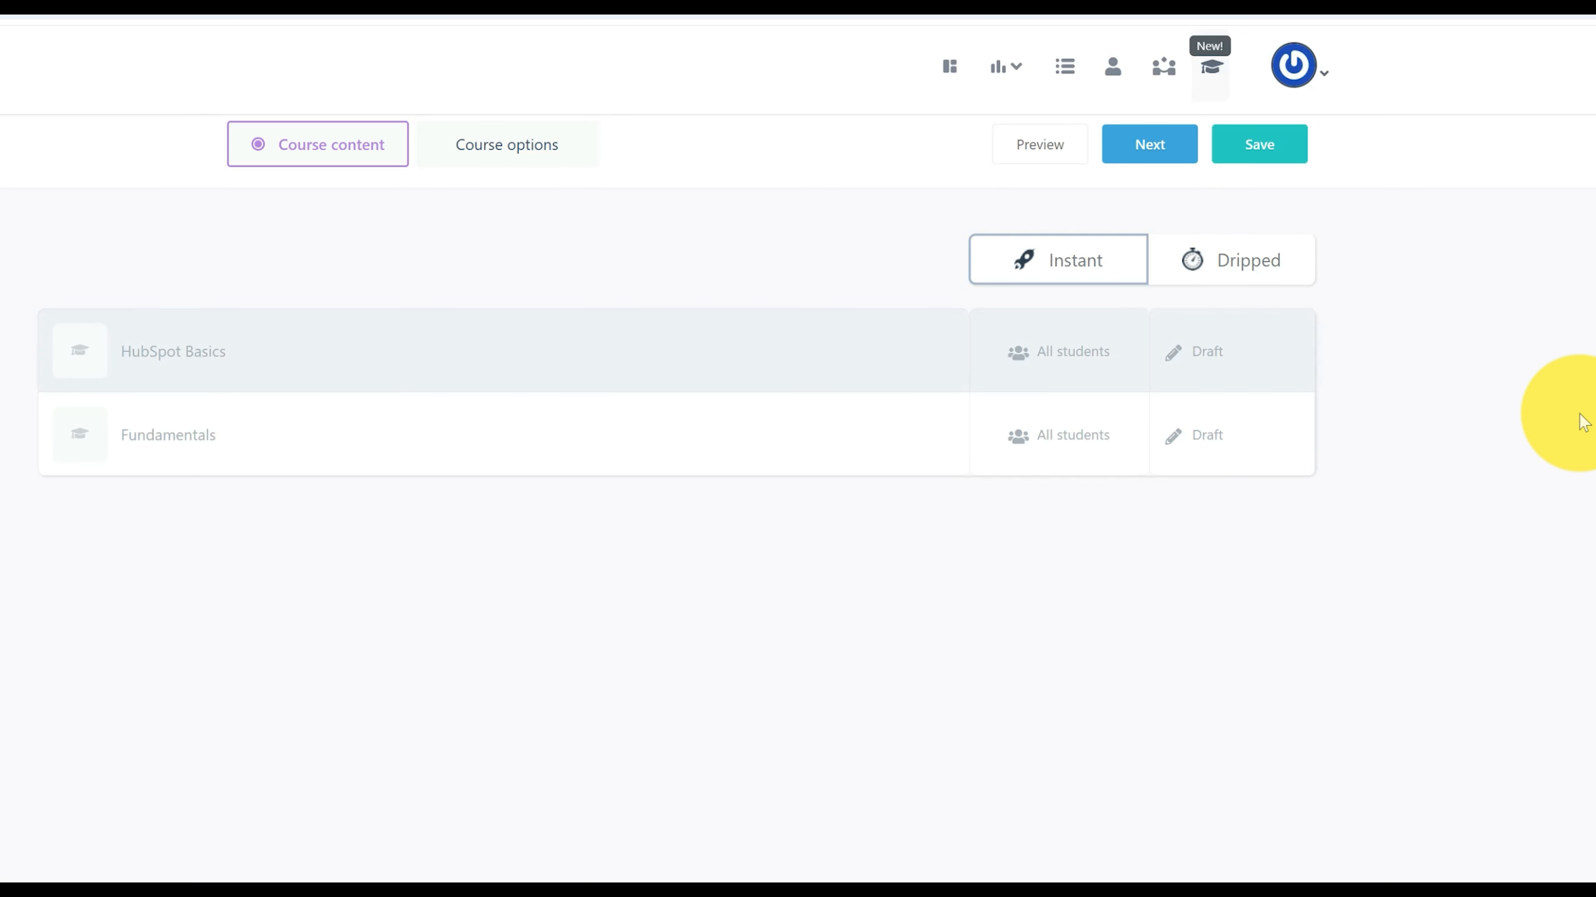
{"action": "left_click", "coordinate": [873, 431]}
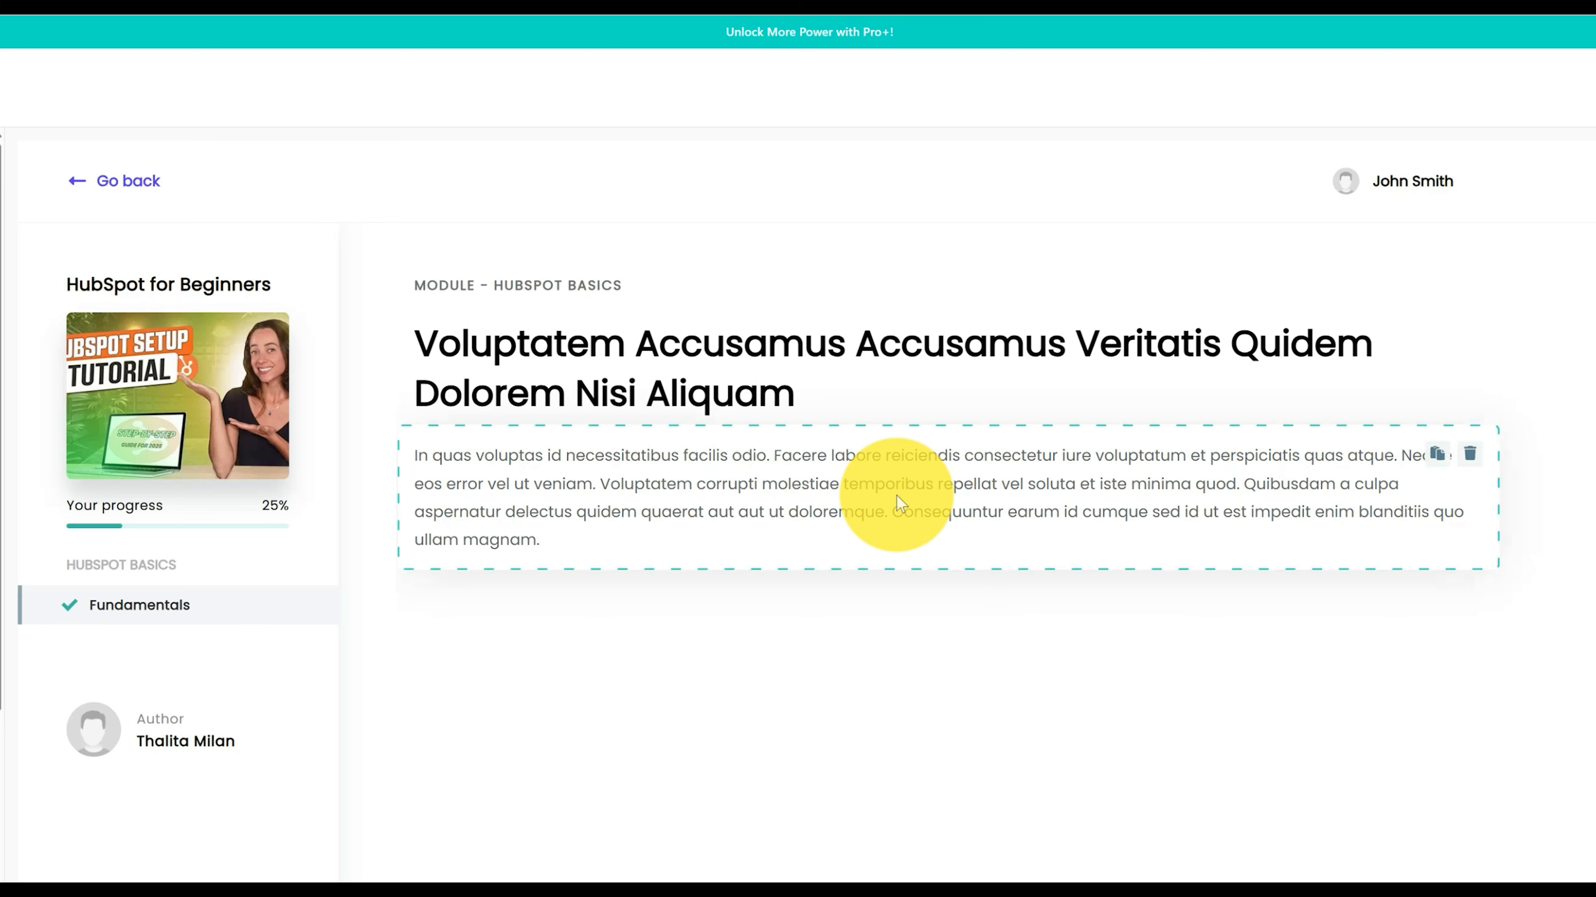
Replace the lesson's placeholder paragraph with the copied "What is HubSpot?" introduction, pasted as plain text.
{"action": "left_click", "coordinate": [886, 479]}
{"action": "triple_click", "coordinate": [886, 480]}
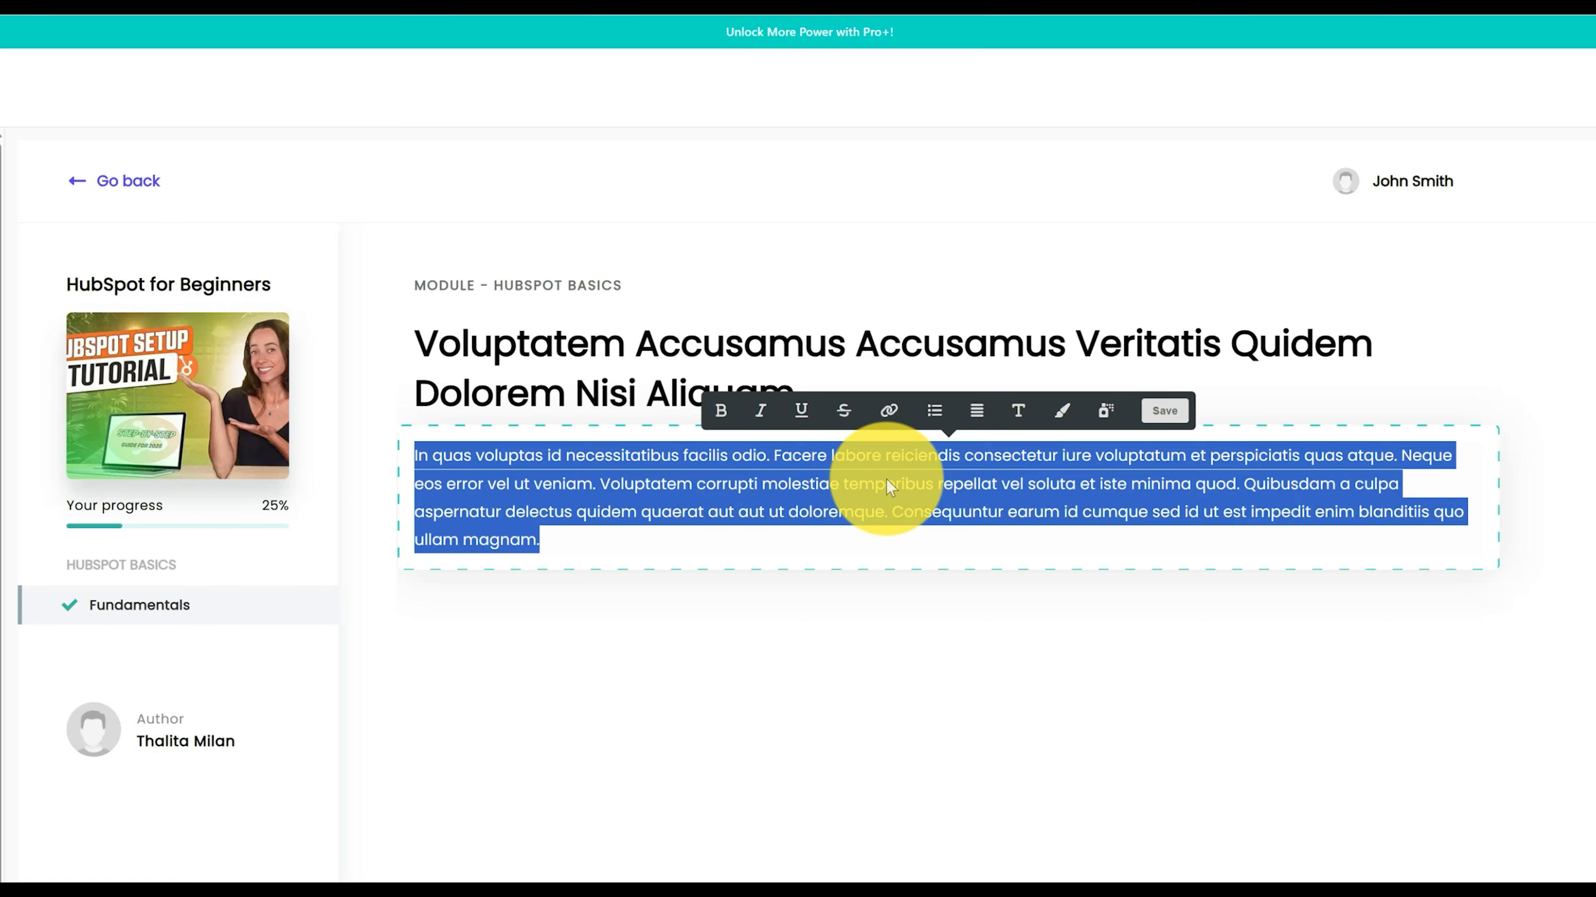
{"action": "type", "text": "What is HubSpot? HubSpot is an all-in-one customer platform that helps businesses manage their marketing, sales, customer service, and website in one place. At its core, it’s a CRM (Customer Relationship Management) system that lets you organize your contacts, track interactions, and build better relationships with customers. Beyond that, HubSpot also includes tools for email marketing, automation, content management, analytics, and more—so teams don’t need to juggle multiple platforms. Who is HubSpot for? HubSpot is designed for businesses of all sizes. If you’re a small business owner or entrepreneur, HubSpot helps you centralize your contacts and start marketing without complicated setups. If you’re a marketer, you’ll find tools to run campaigns, nurture leads, and measure results. If you’re part of a sales or customer support team, HubSpot makes it easy to follow up with prospects, close deals, and keep customers happy. In short, HubSpot is for anyone who wants to attract, engage, and delight customers while keeping their business organized. How to Create a HubSpot Account Getting started with HubSpot is simple: Go to hubspot.com and click Get started free. Sign up with your email address (you can use your work or personal email). Fill in a few details about your role and business—this helps HubSpot personalize your setup. Once your account is created, you’ll land in your HubSpot dashboard. From there, you can start adding contacts, exploring tools, and customizing your portal. HubSpot’s free plan already gives you access to powerful features like the CRM, email marketing, forms, and live chat, so you can start experimenting right away."}
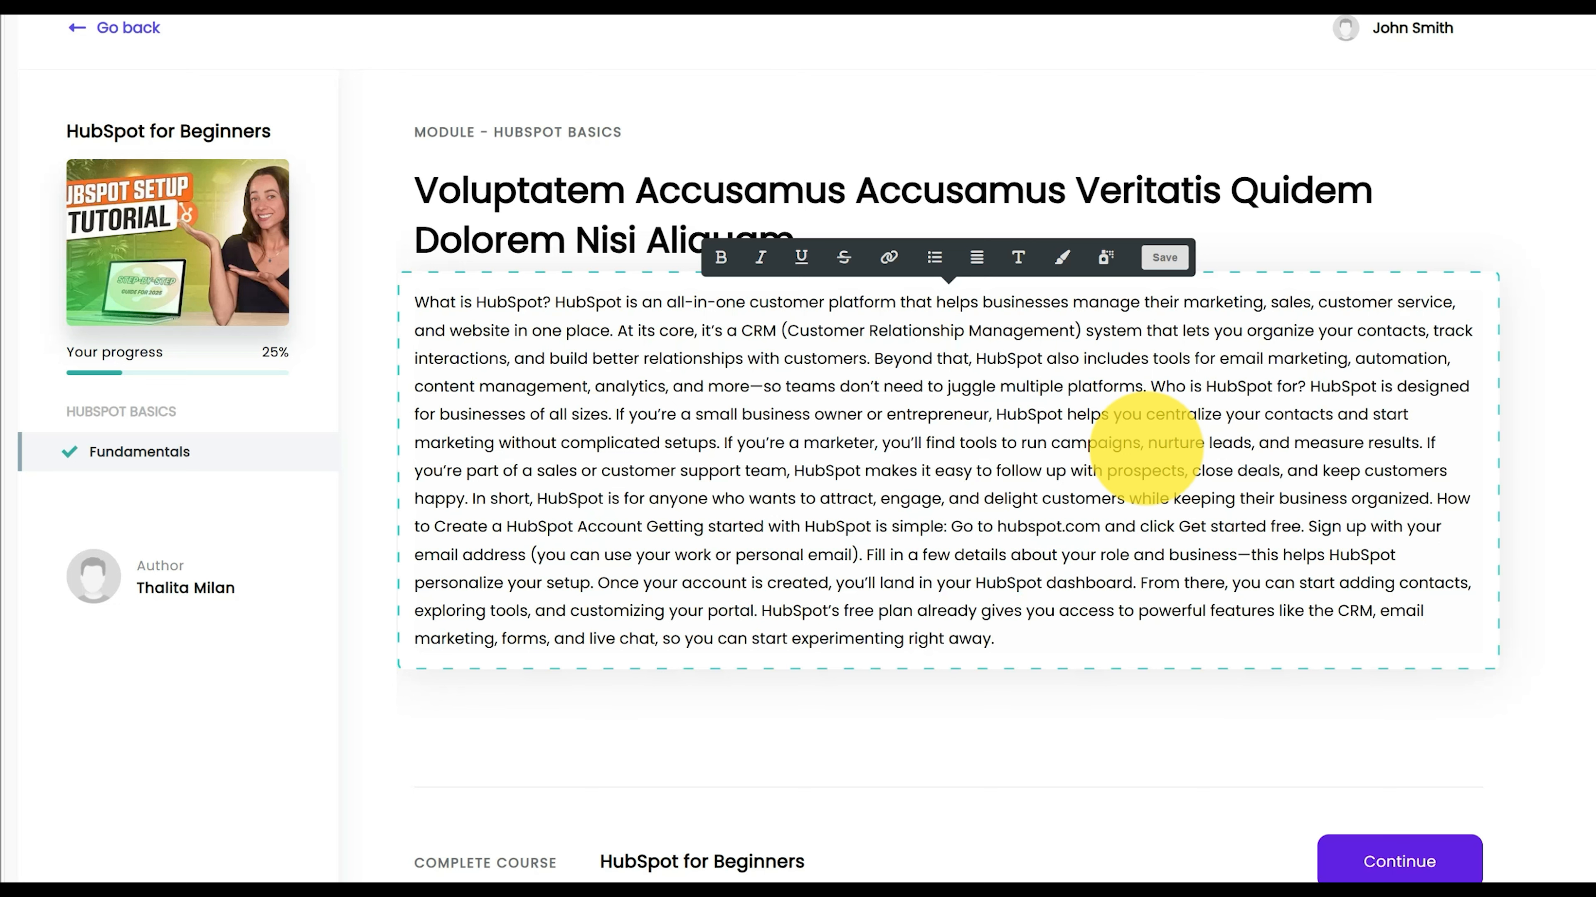
{"action": "key", "text": "ctrl+a"}
{"action": "key", "text": "BackSpace"}
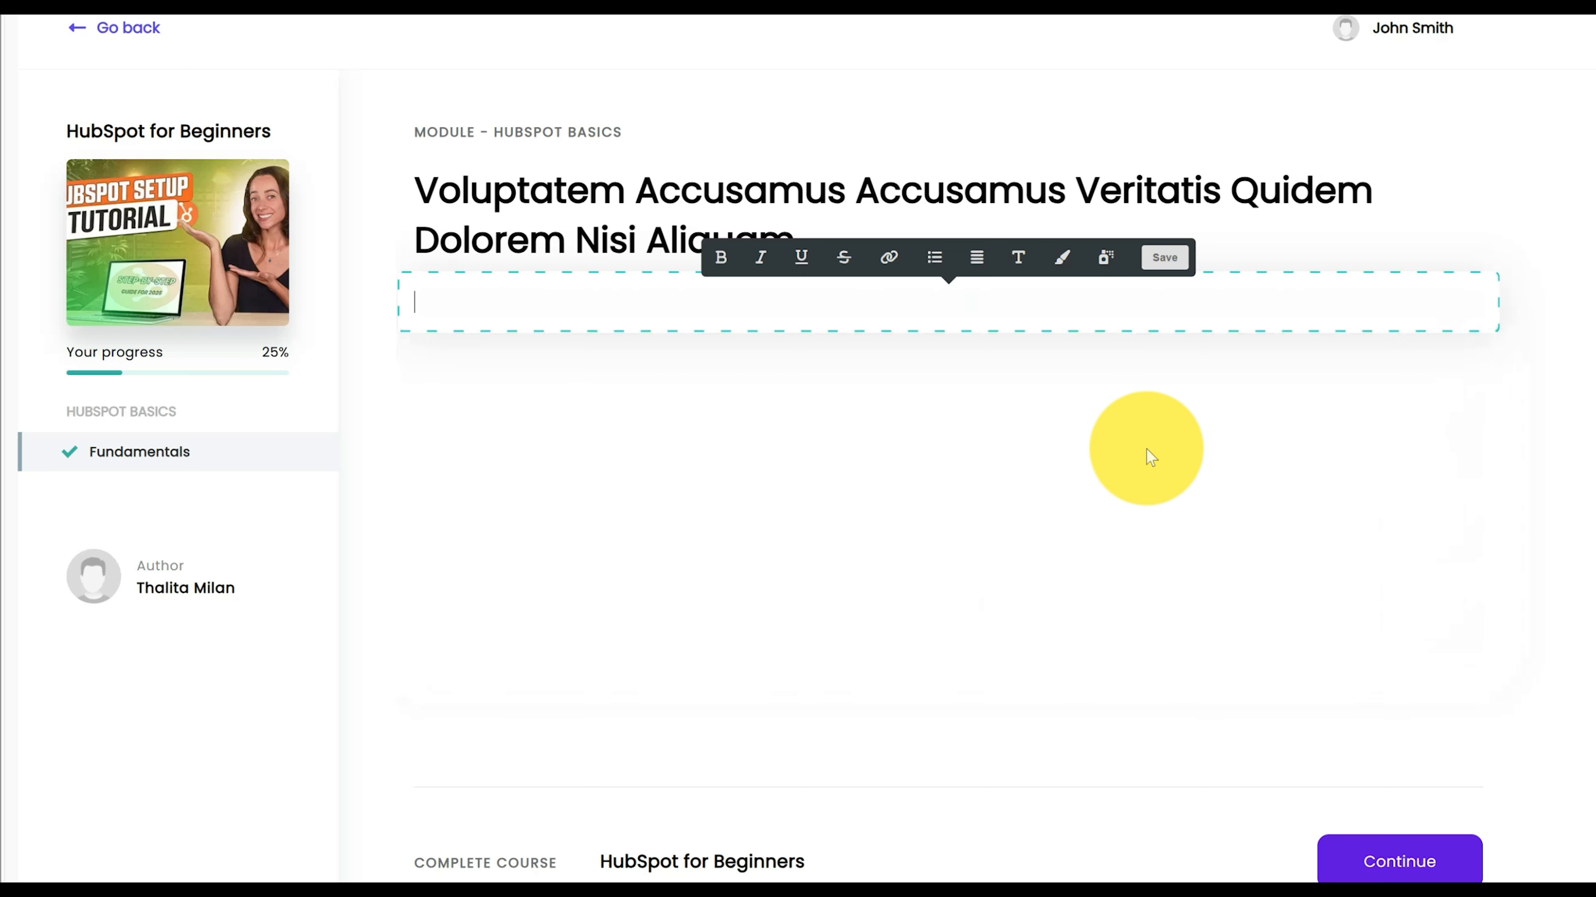
{"action": "right_click", "coordinate": [504, 310]}
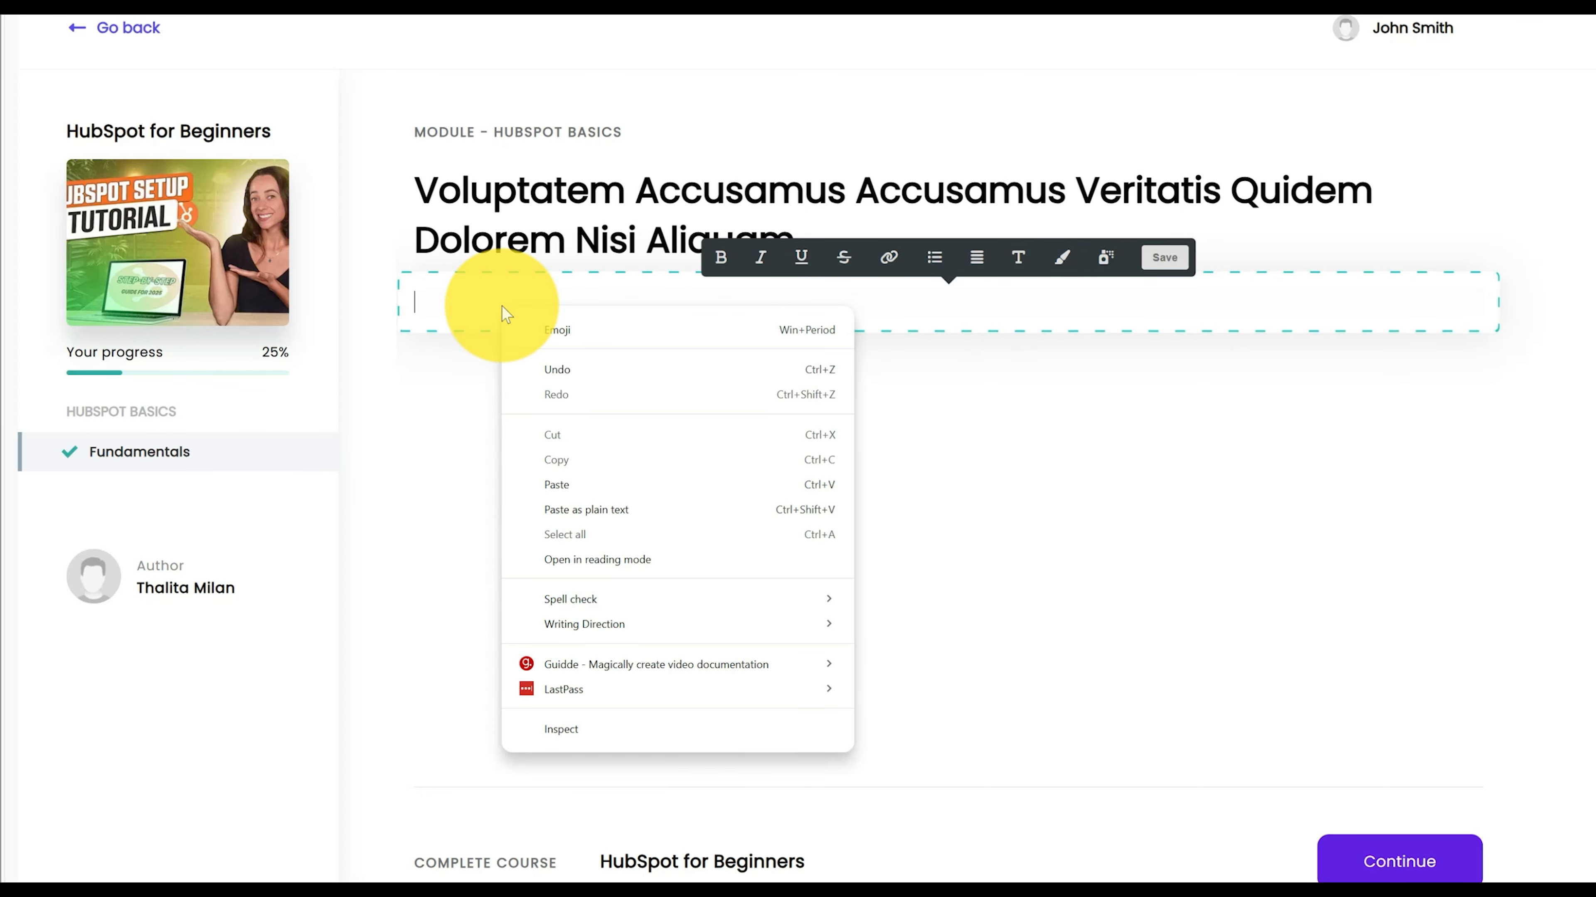
{"action": "left_click", "coordinate": [603, 510]}
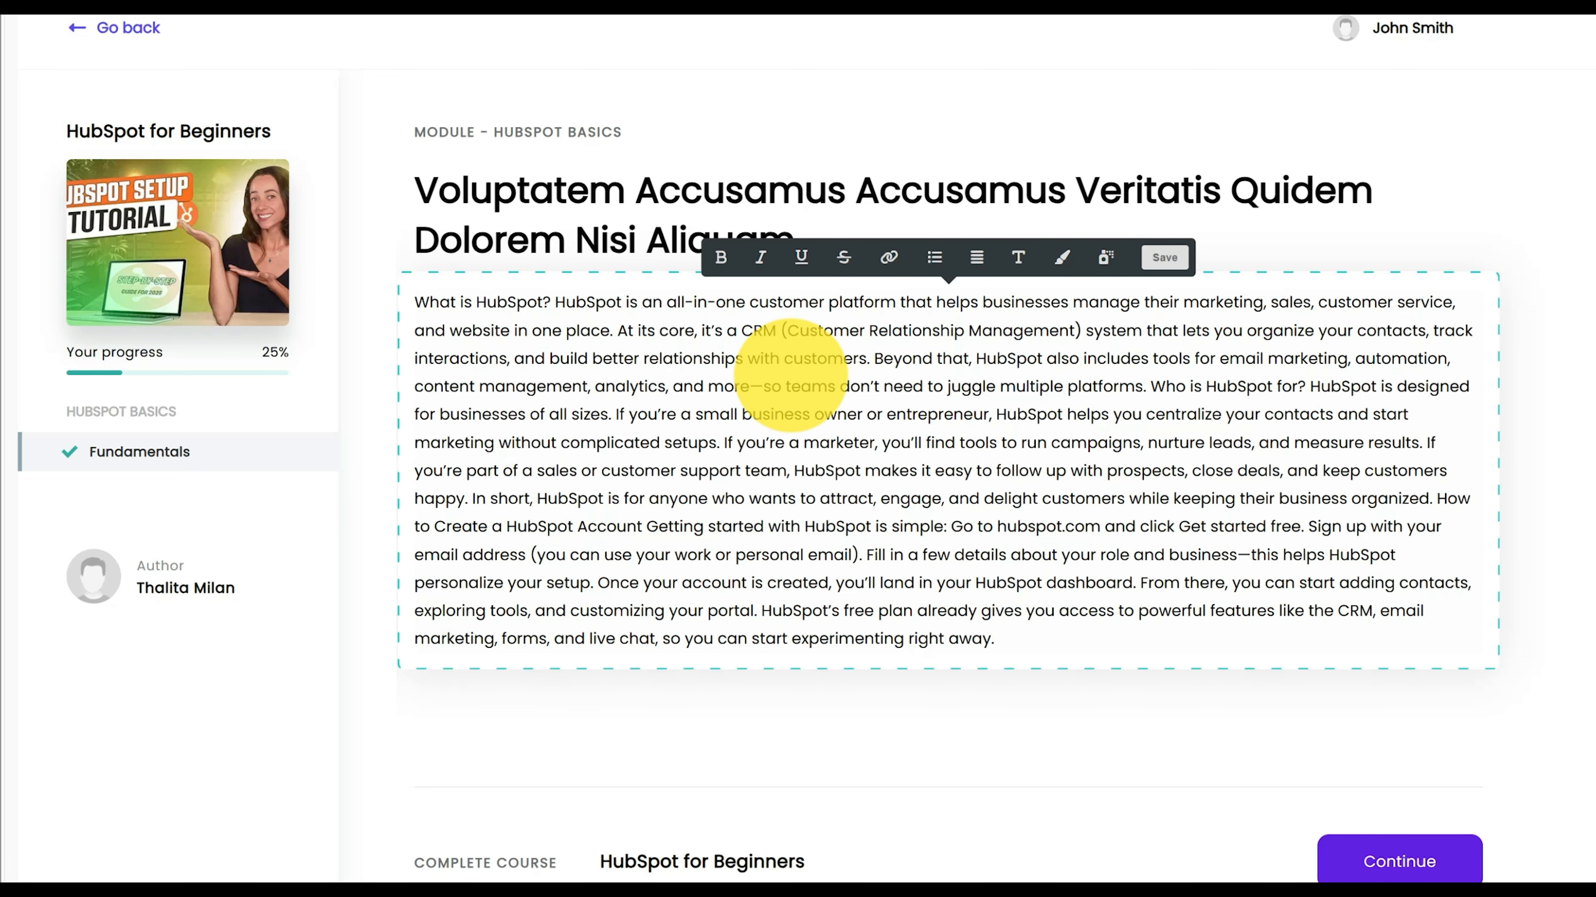
Put the questions "What is HubSpot?" and "Who is HubSpot for?" on their own lines, with a blank line between the two sections.
{"action": "left_click", "coordinate": [554, 301]}
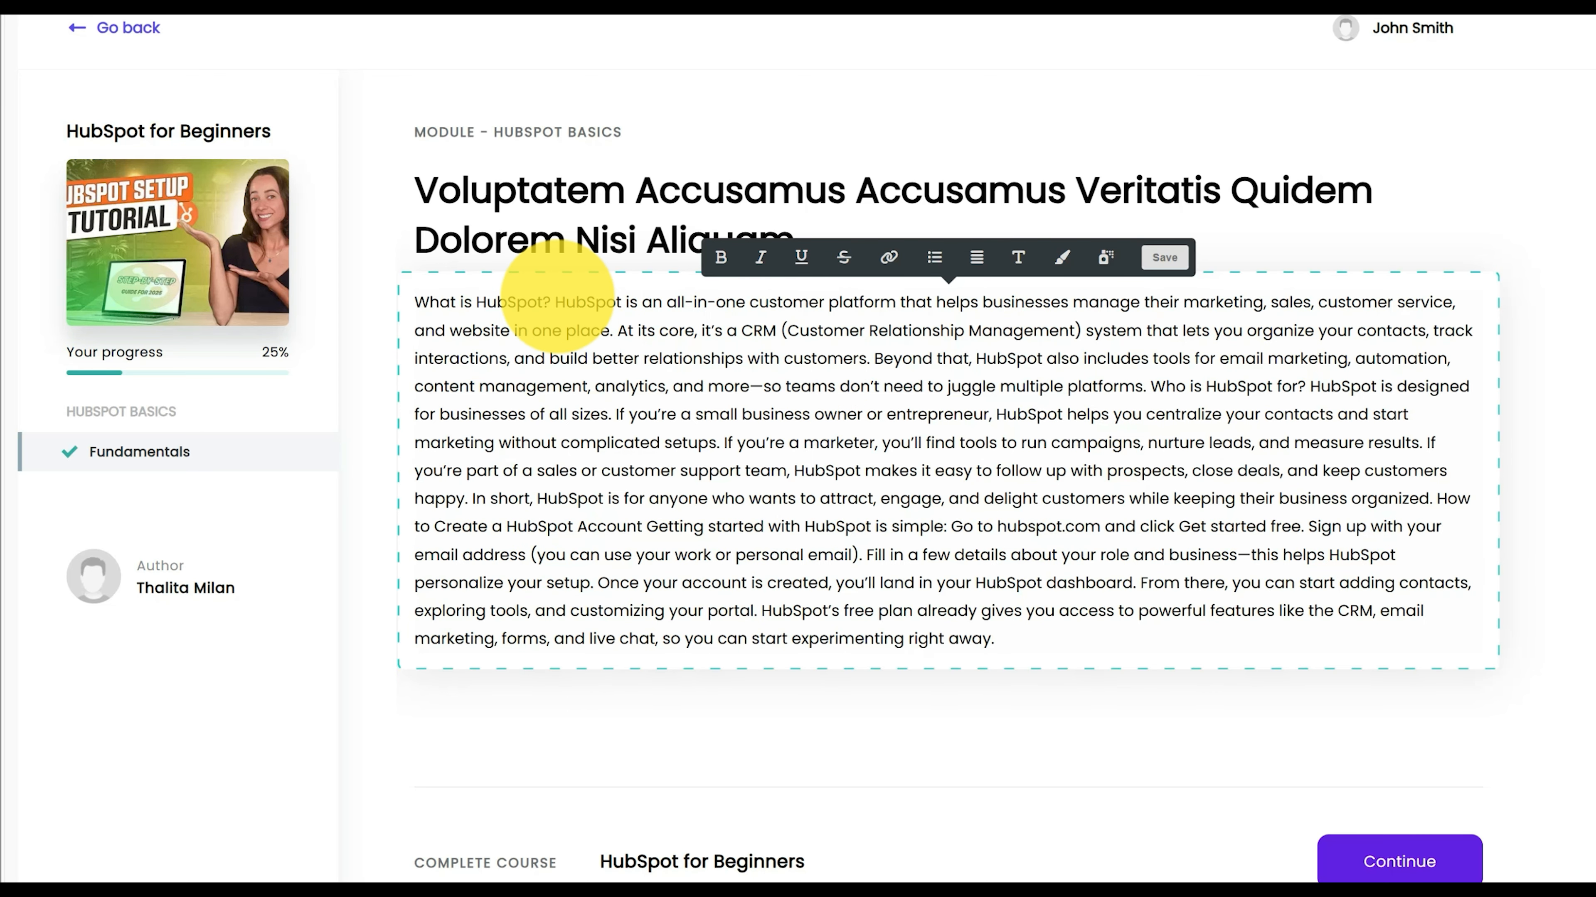
{"action": "key", "text": "Return"}
{"action": "key", "text": "Return"}
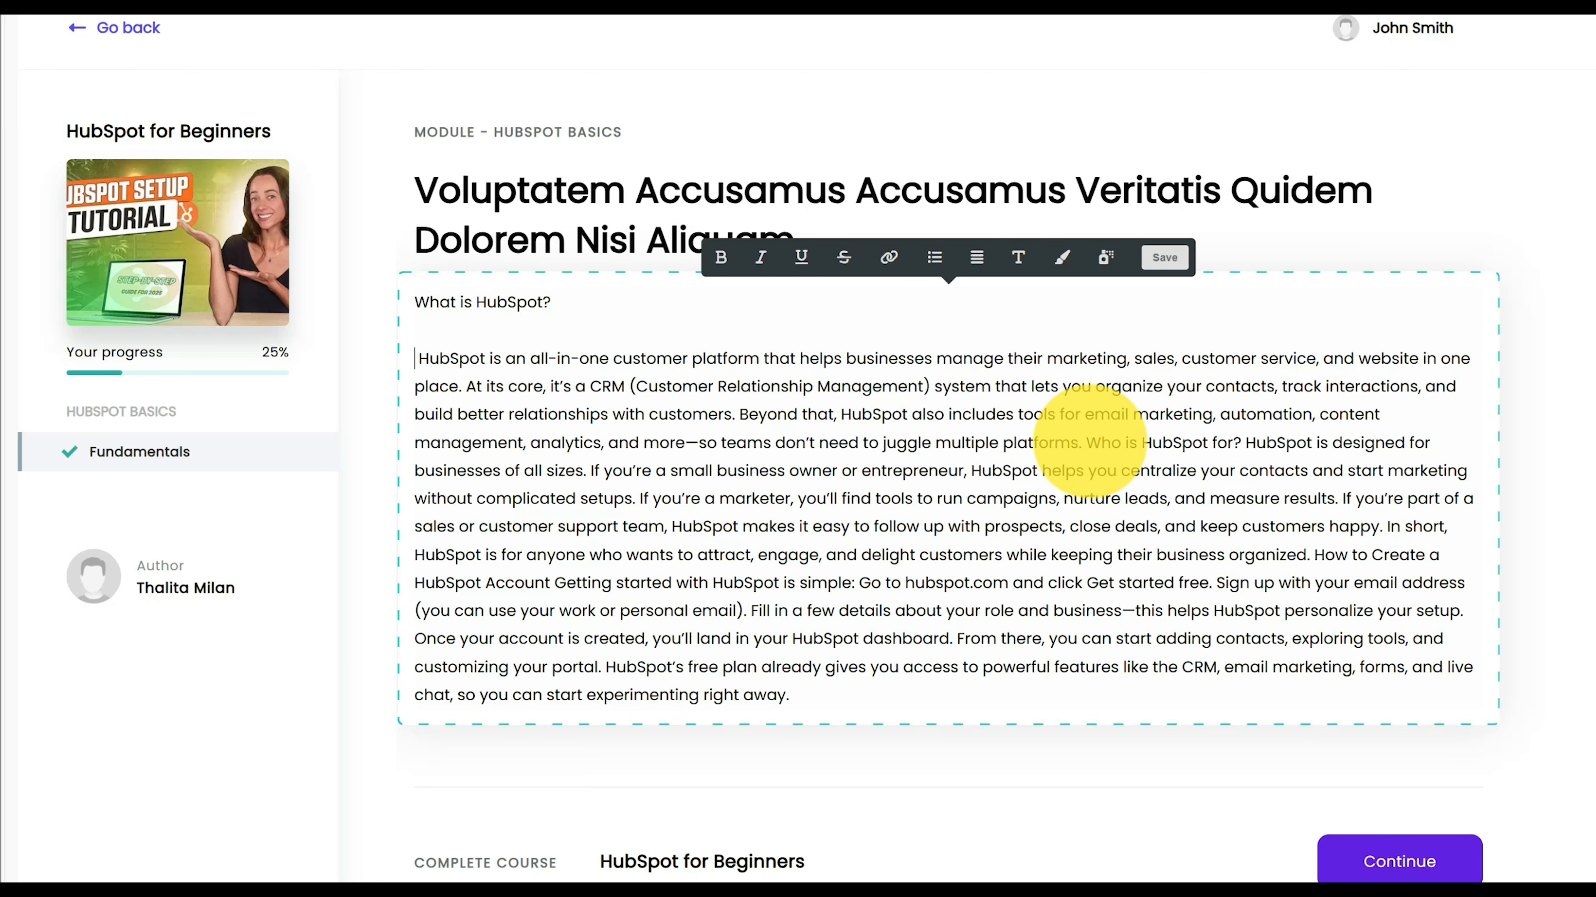
{"action": "left_click", "coordinate": [1082, 442]}
{"action": "key", "text": "Return"}
{"action": "key", "text": "Return"}
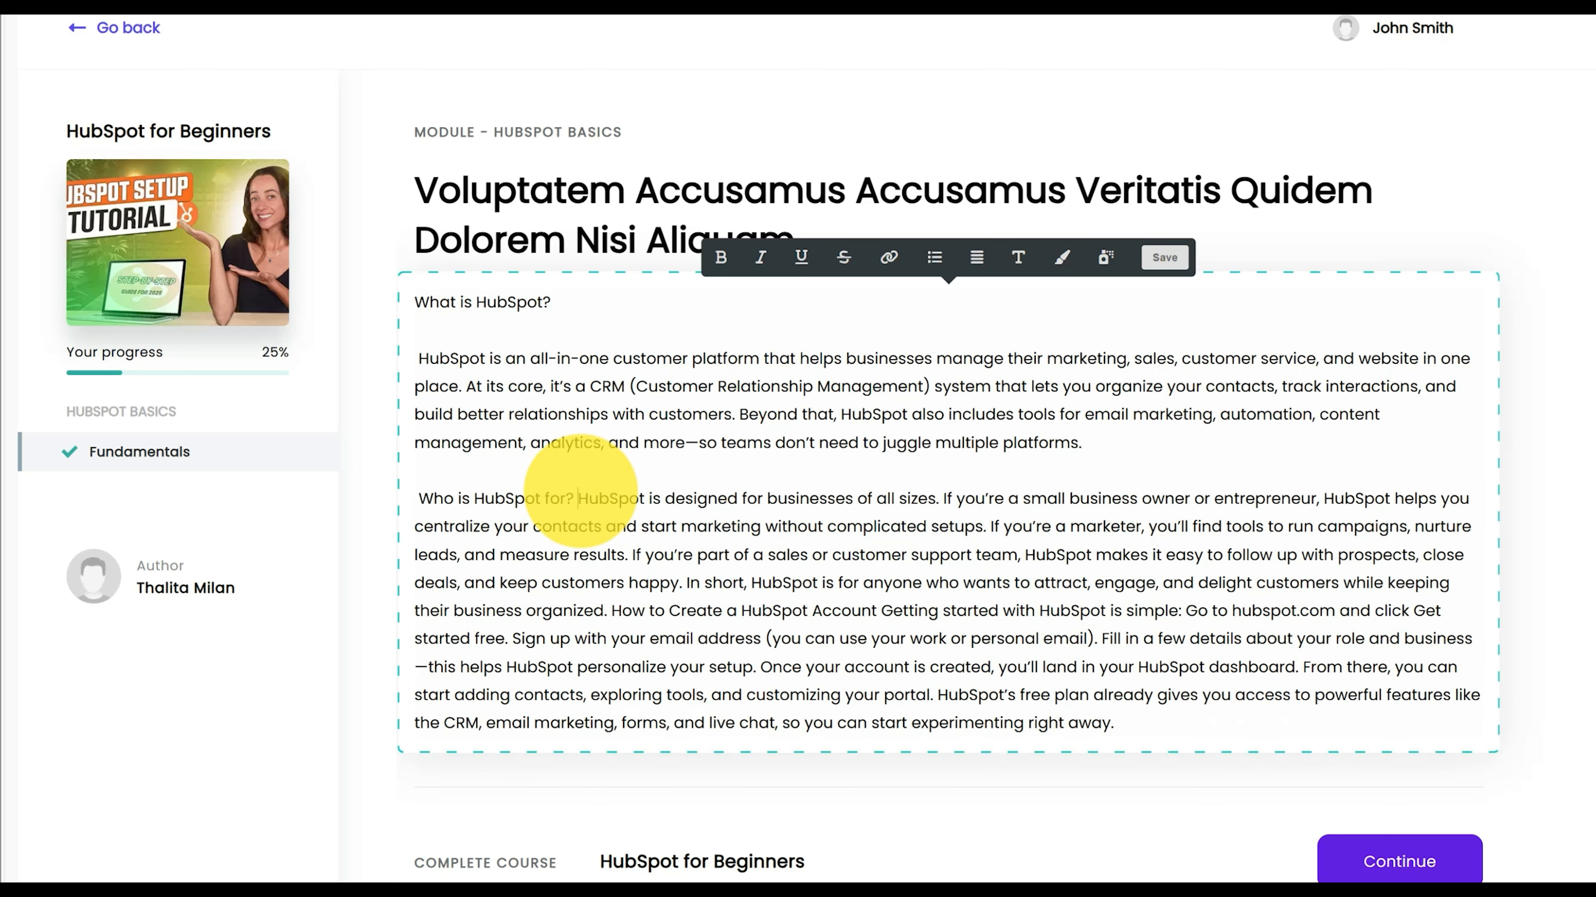
{"action": "key", "text": "Return"}
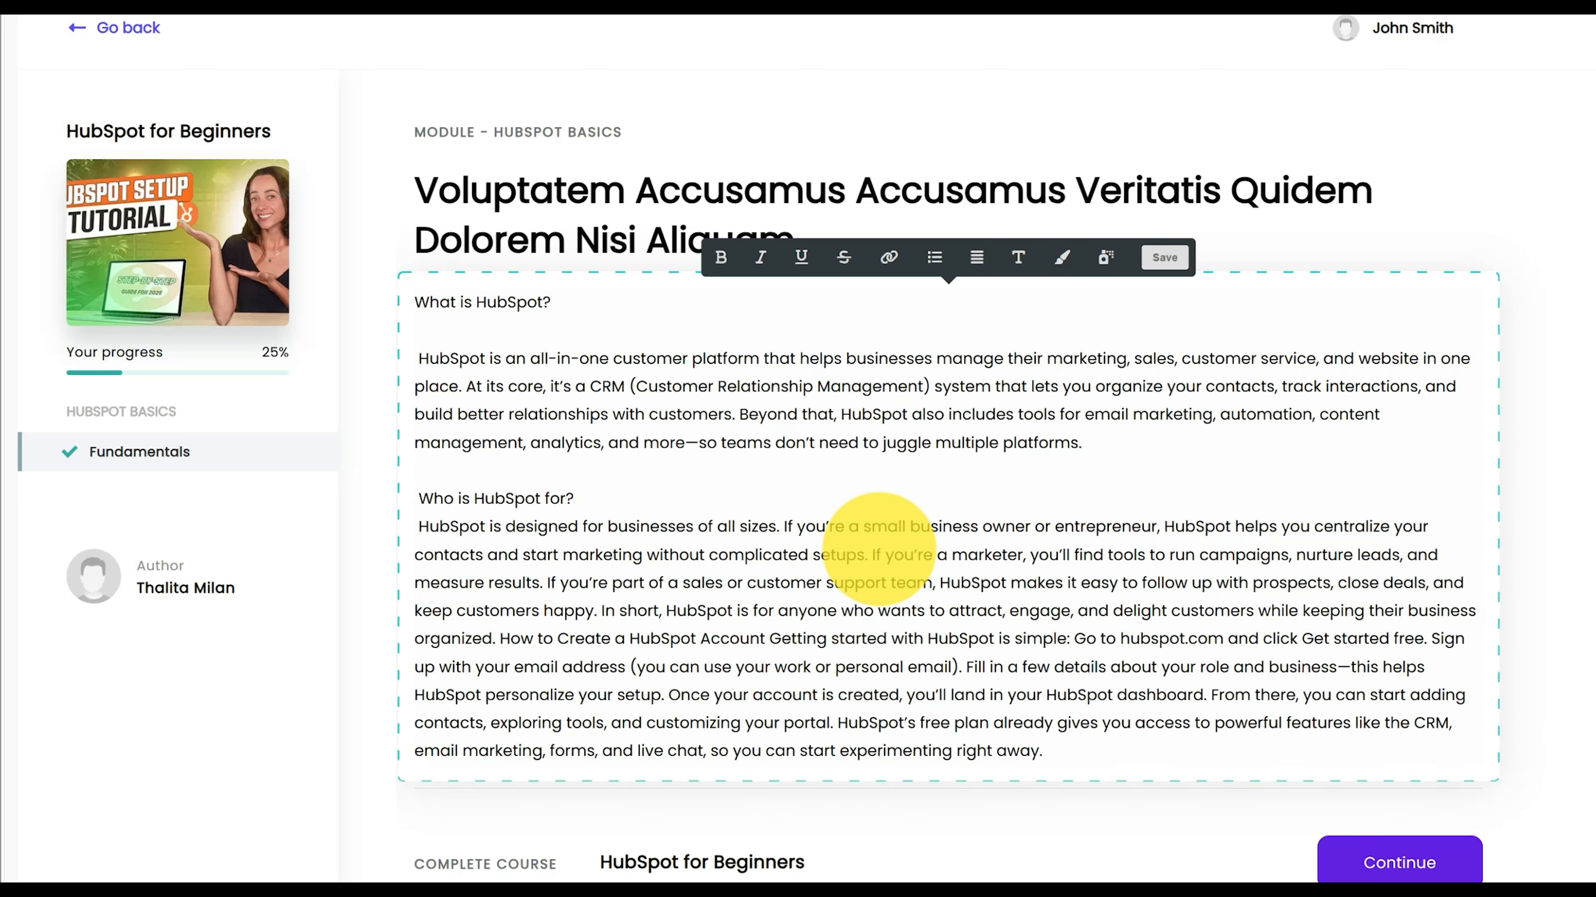
Start each sentence beginning with "If you're" under "Who is HubSpot for?" on a new line.
{"action": "left_click", "coordinate": [785, 526]}
{"action": "key", "text": "Return"}
{"action": "key", "text": "BackSpace"}
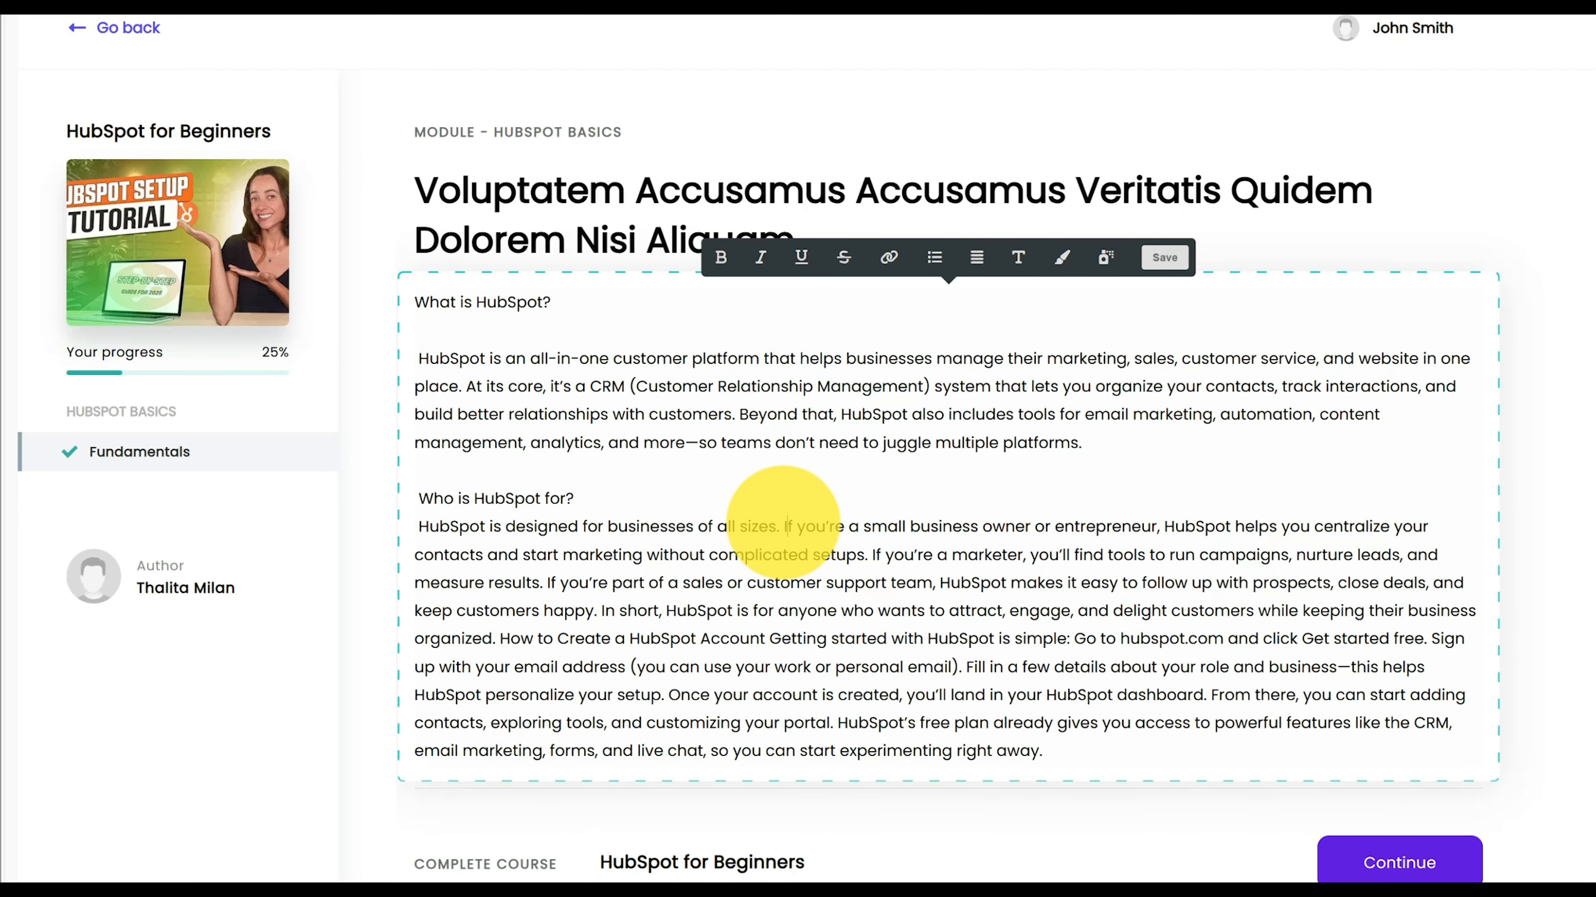
{"action": "key", "text": "Return"}
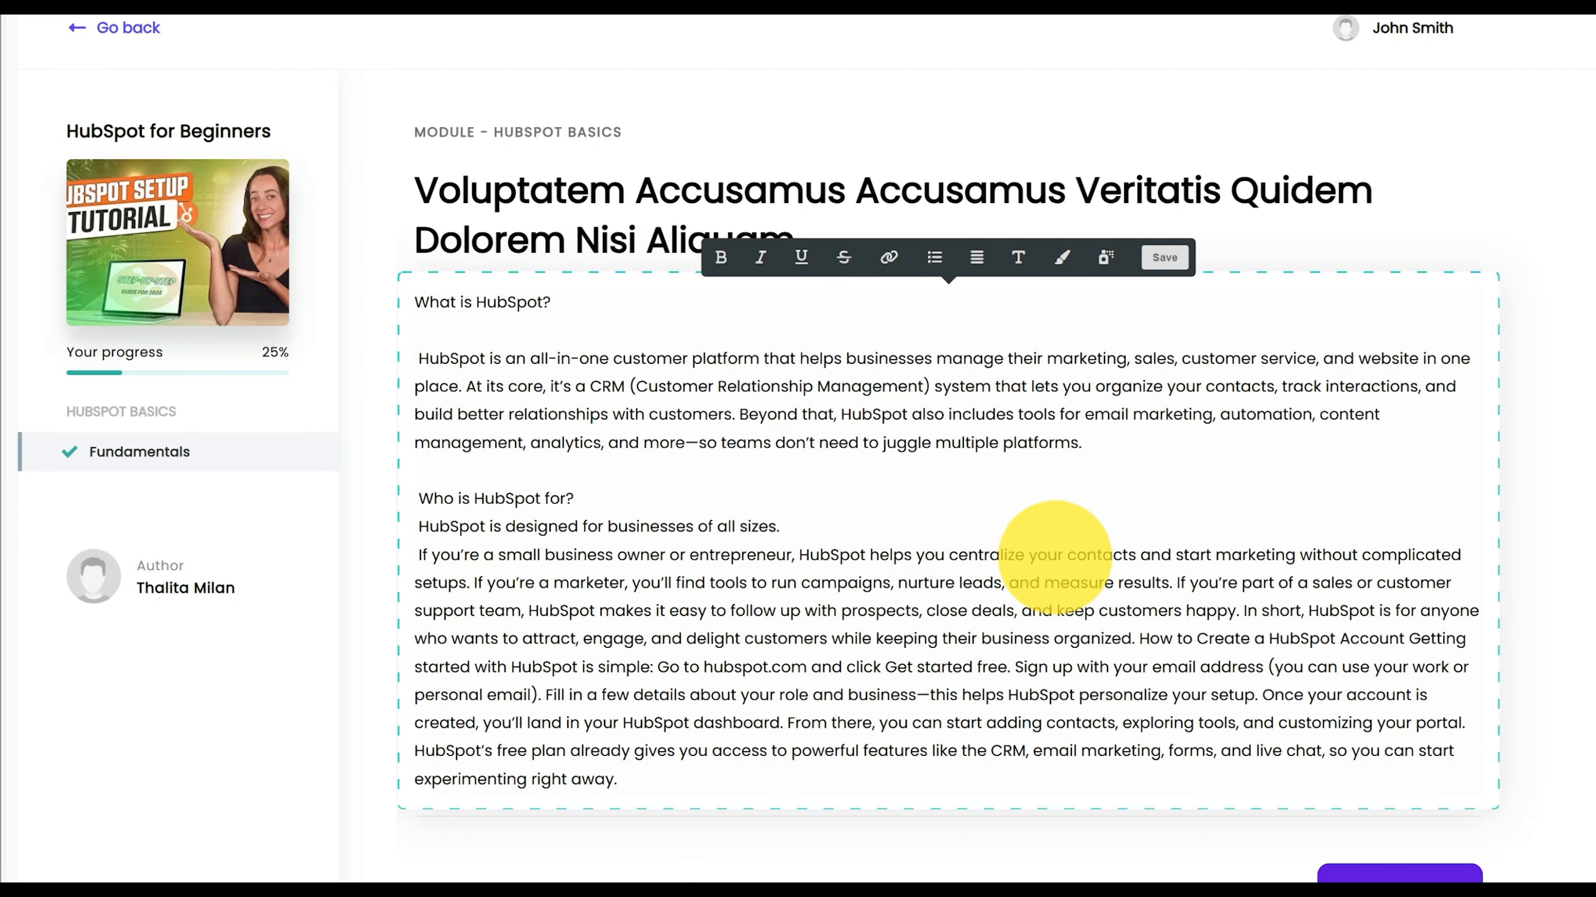
{"action": "key", "text": "Return"}
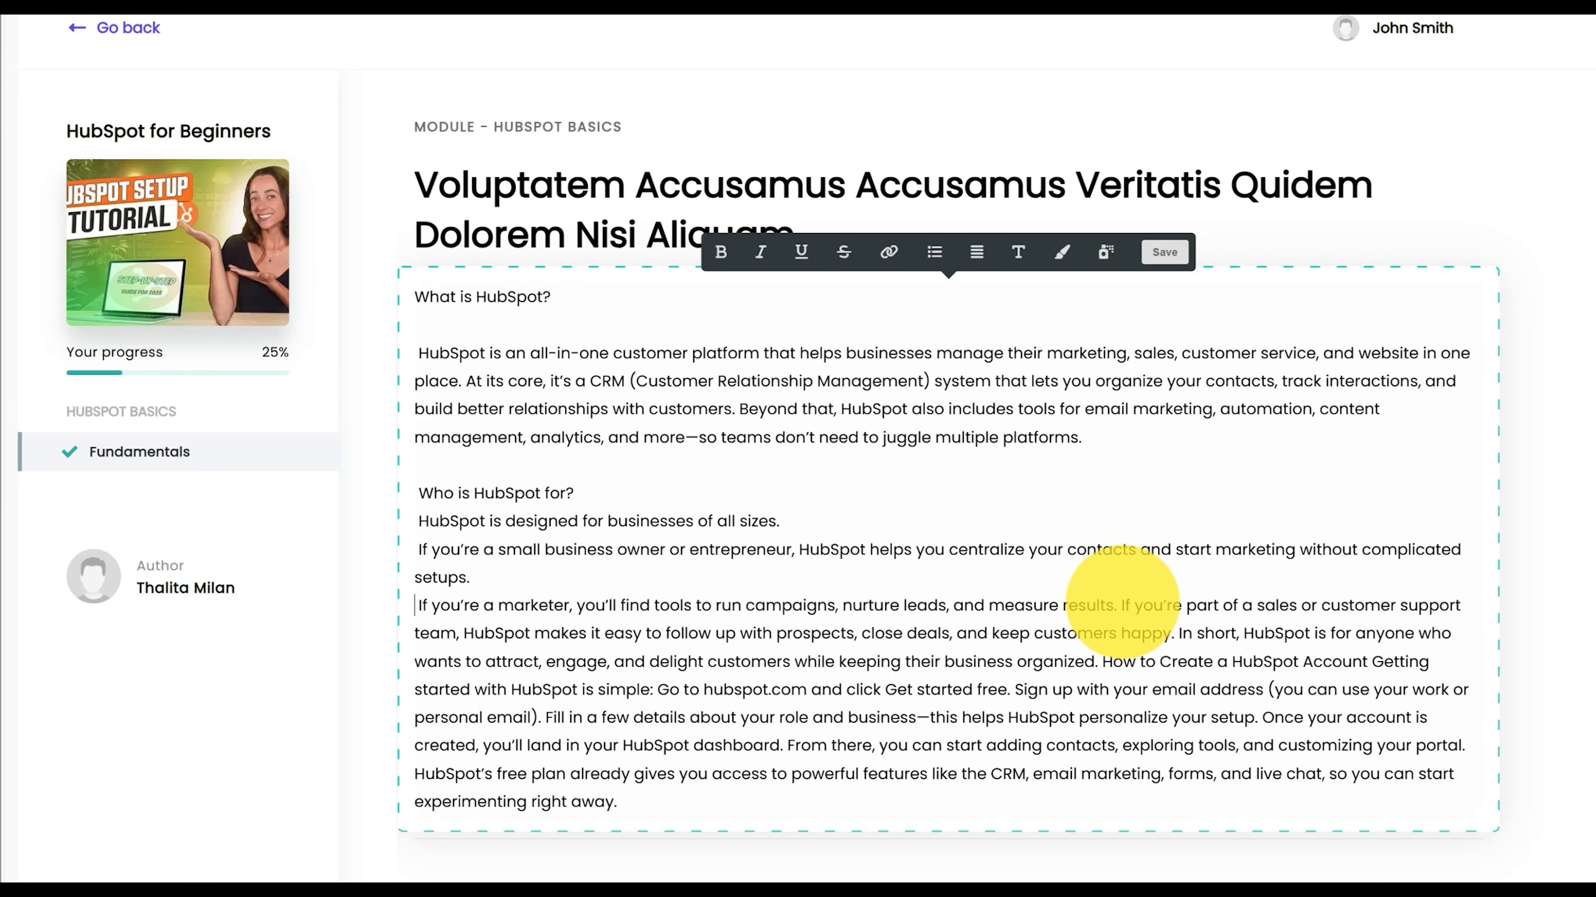
{"action": "key", "text": "Return"}
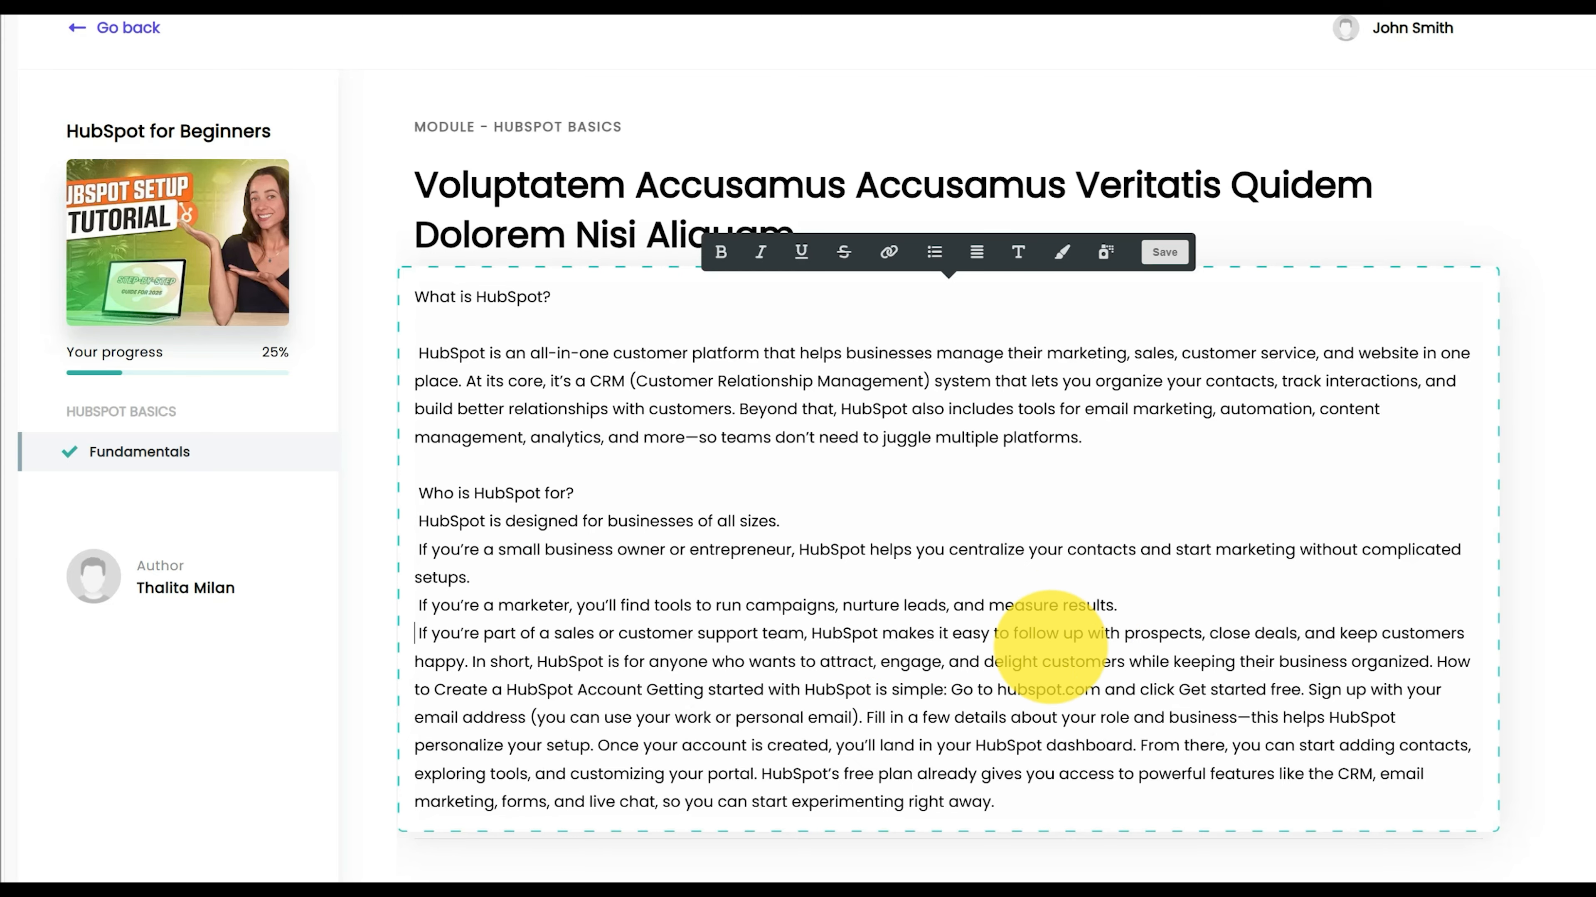
Separate the "In short" sentence into its own paragraph and delete the text from "Create a HubSpot Account" to the end.
{"action": "left_click", "coordinate": [471, 661]}
{"action": "key", "text": "Return"}
{"action": "key", "text": "Return"}
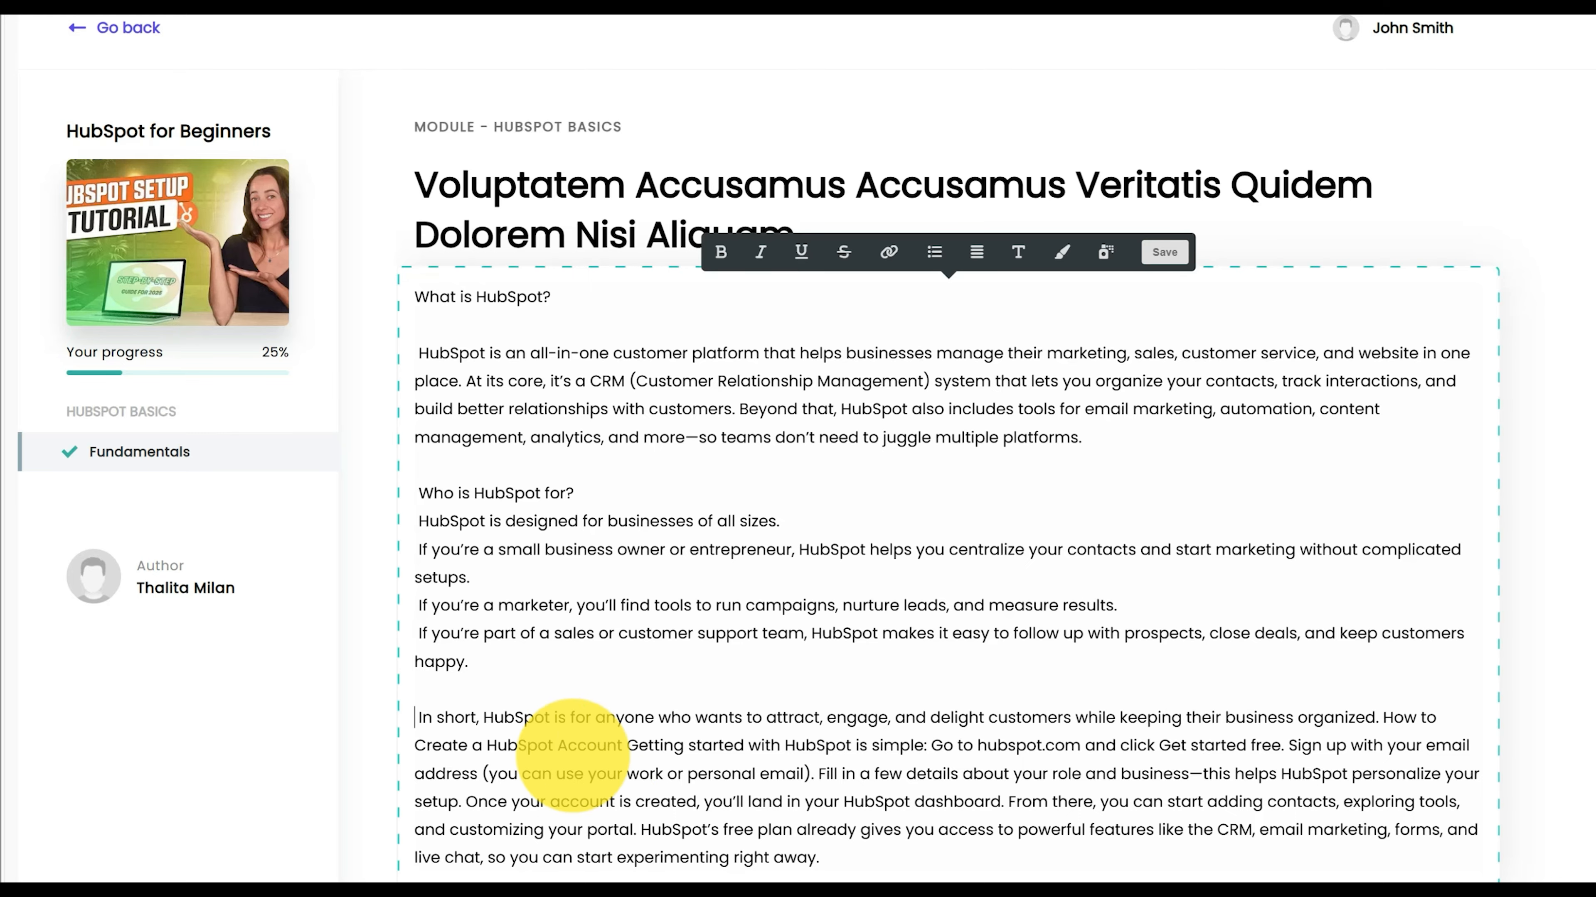
{"action": "left_click_drag", "start_coordinate": [913, 859], "coordinate": [394, 752]}
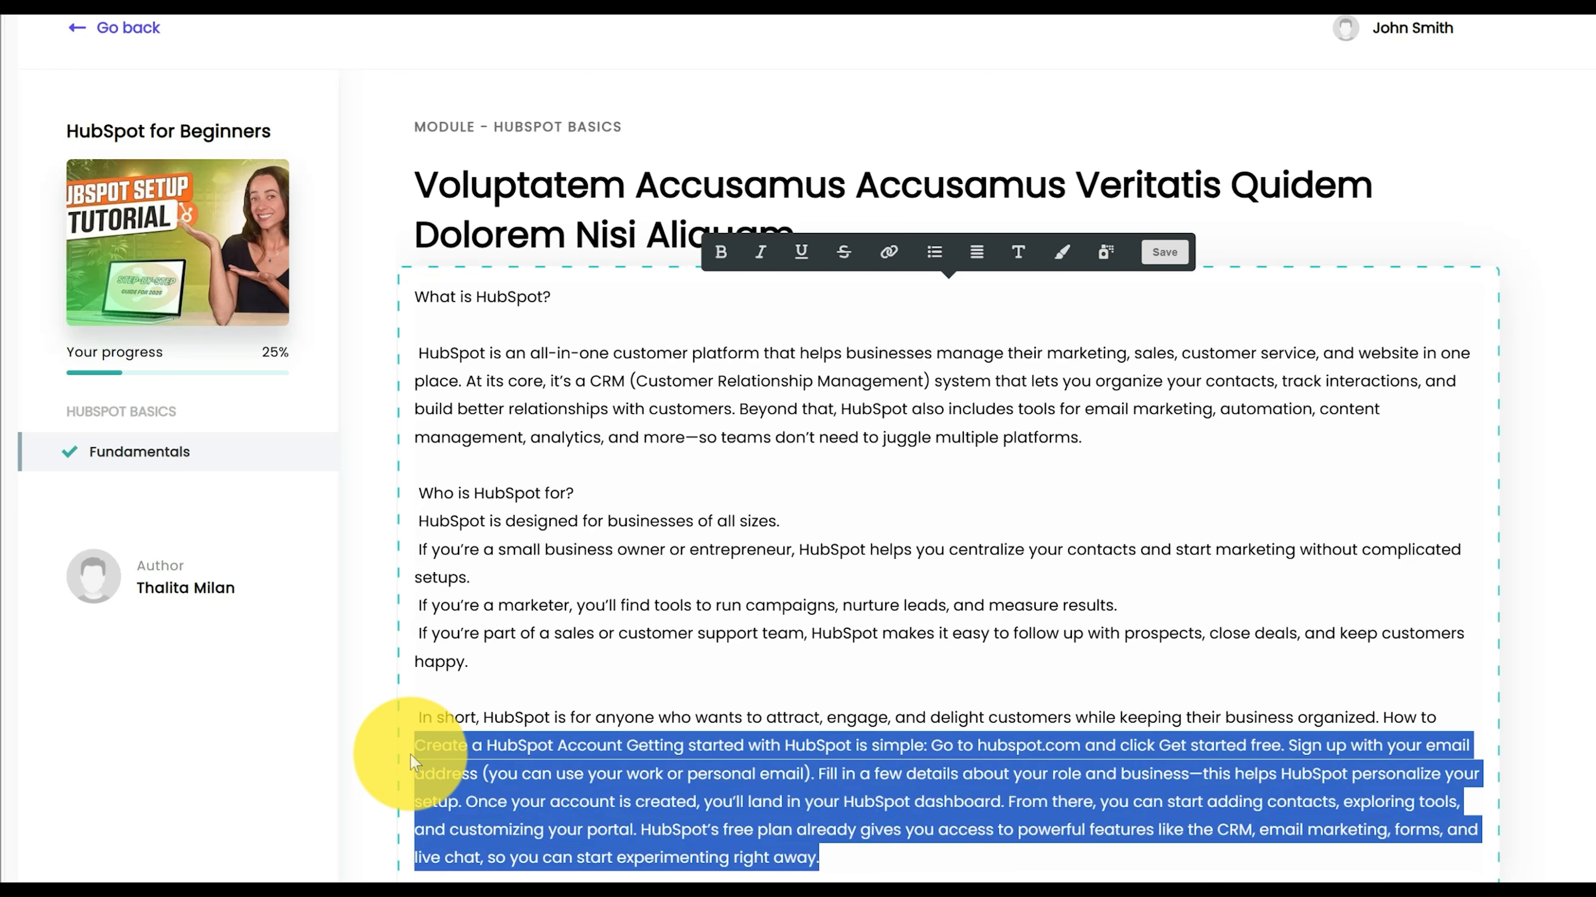
{"action": "key", "text": "BackSpace"}
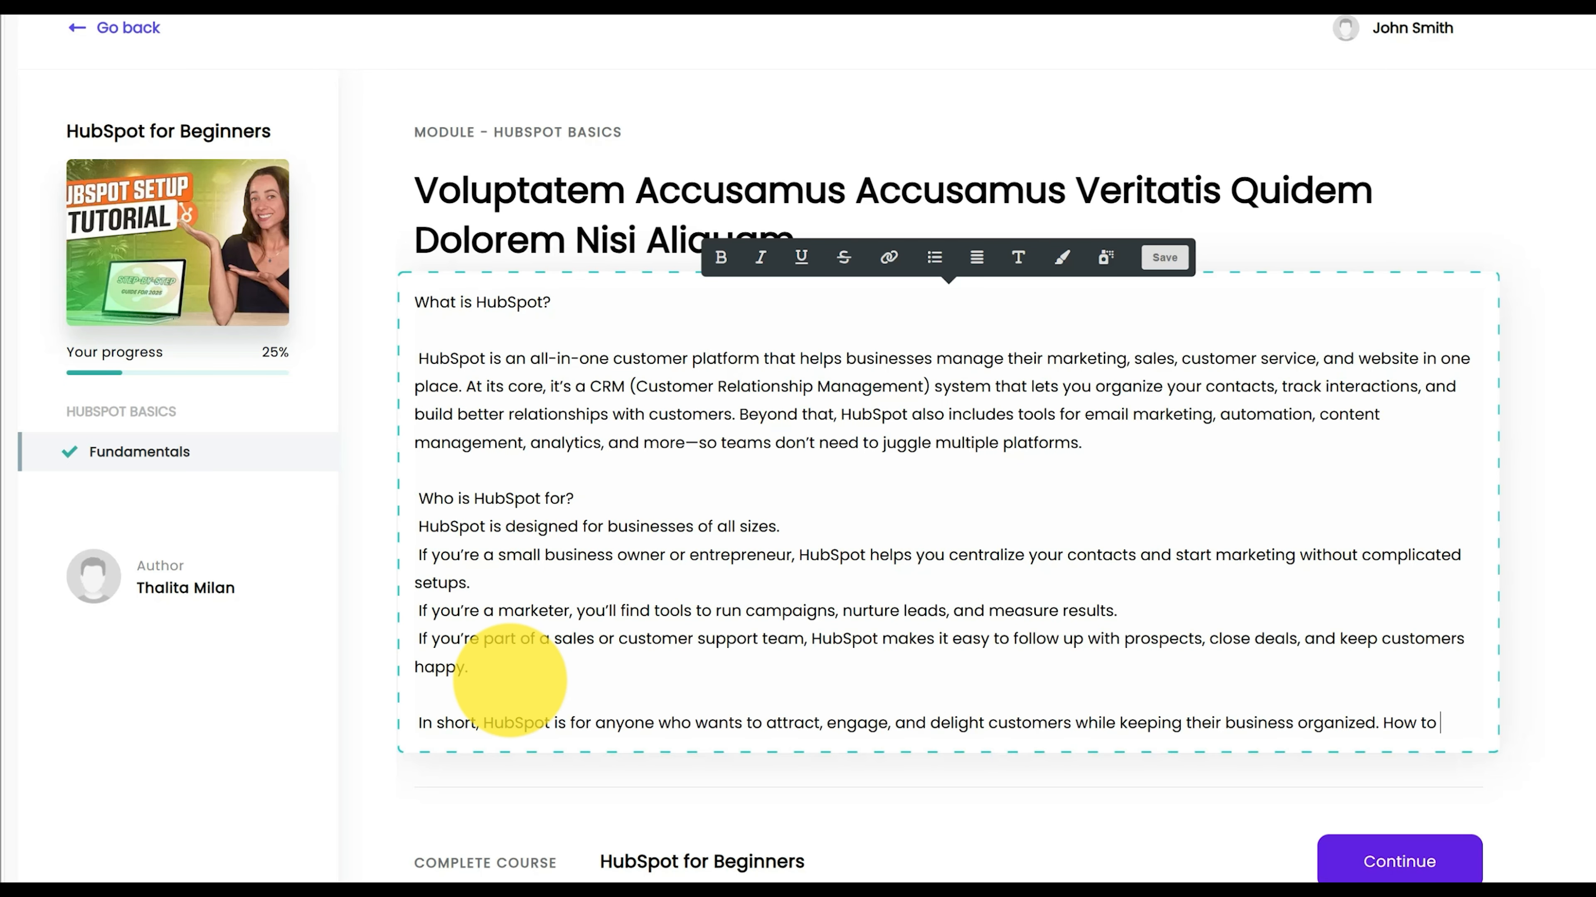
Format the three "If you're" sentences as a bulleted list, and select the "Who is HubSpot for?" line.
{"action": "left_click_drag", "start_coordinate": [472, 660], "coordinate": [414, 542]}
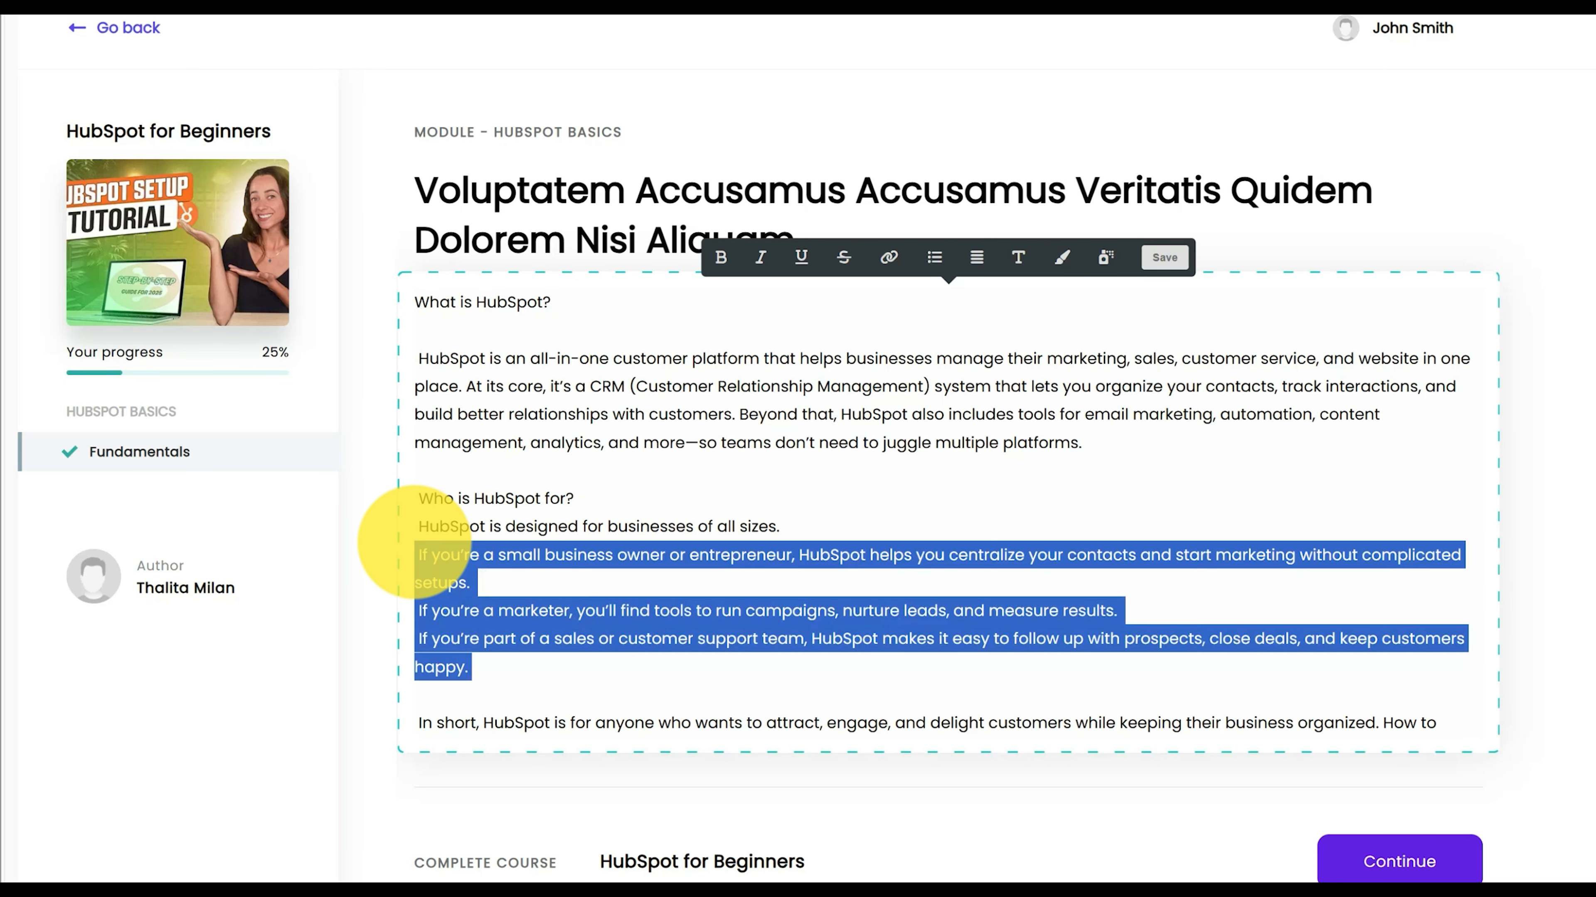
{"action": "left_click", "coordinate": [934, 259]}
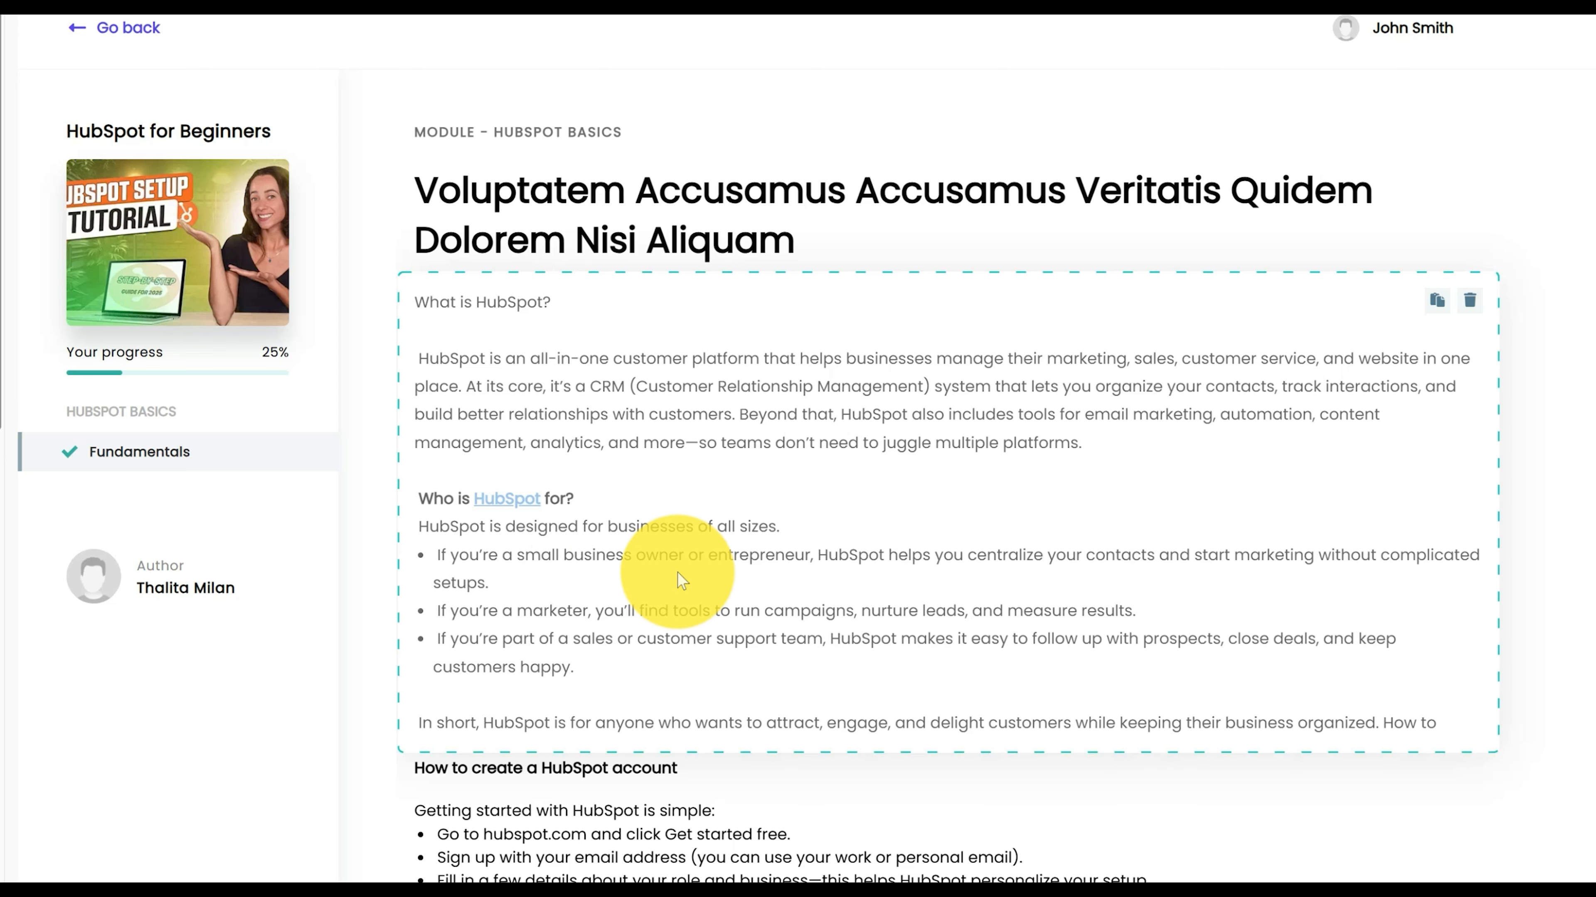
{"action": "left_click", "coordinate": [653, 480]}
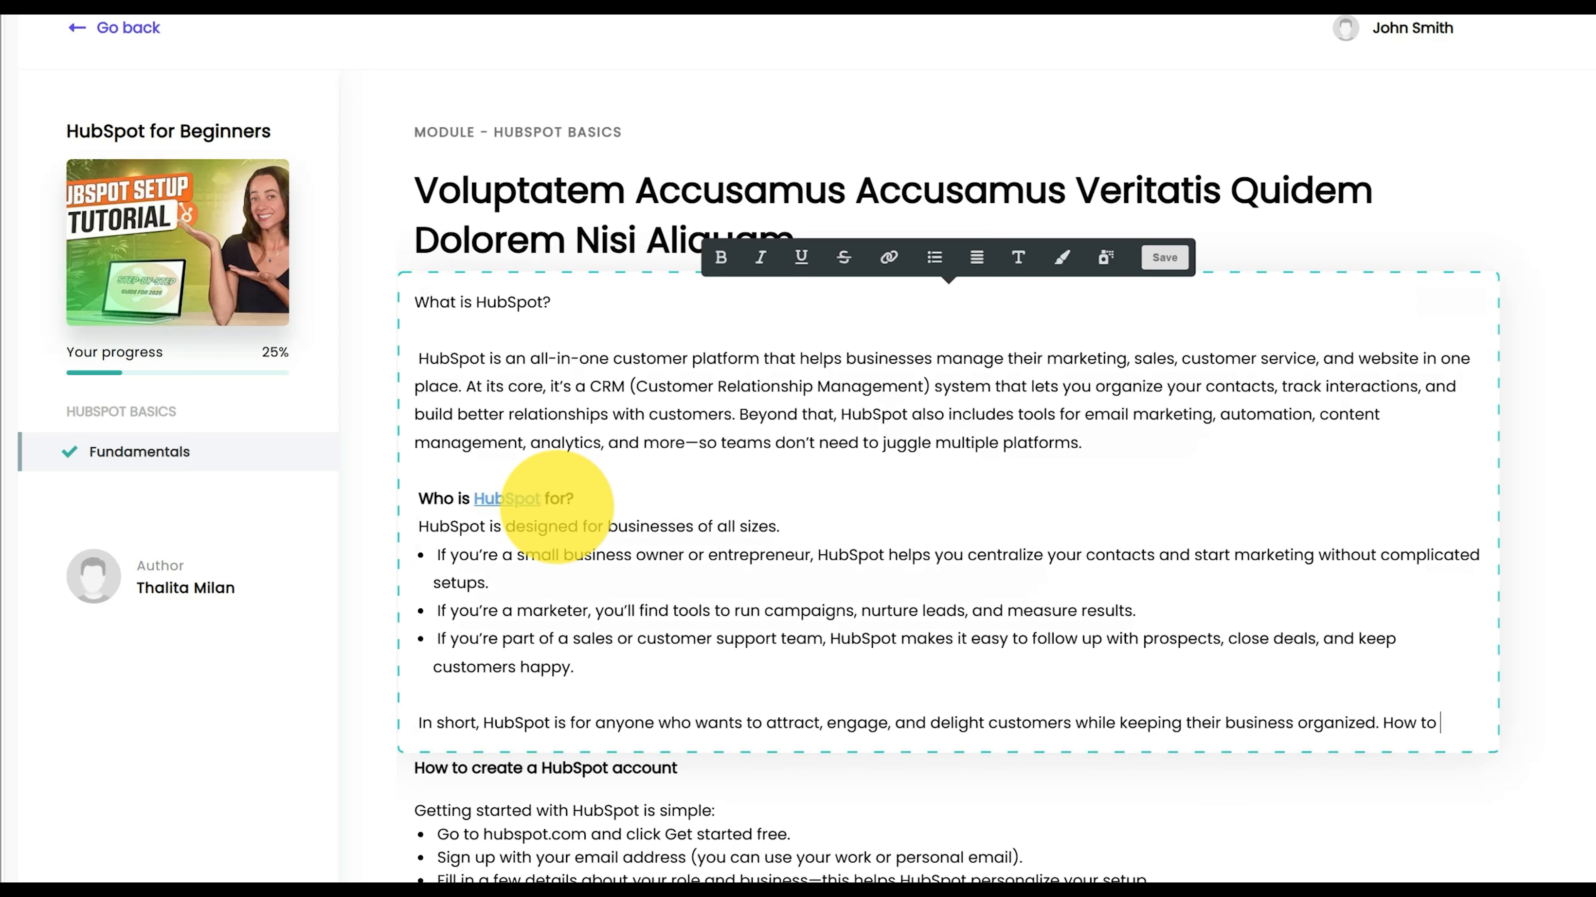
{"action": "left_click_drag", "start_coordinate": [579, 498], "coordinate": [402, 498]}
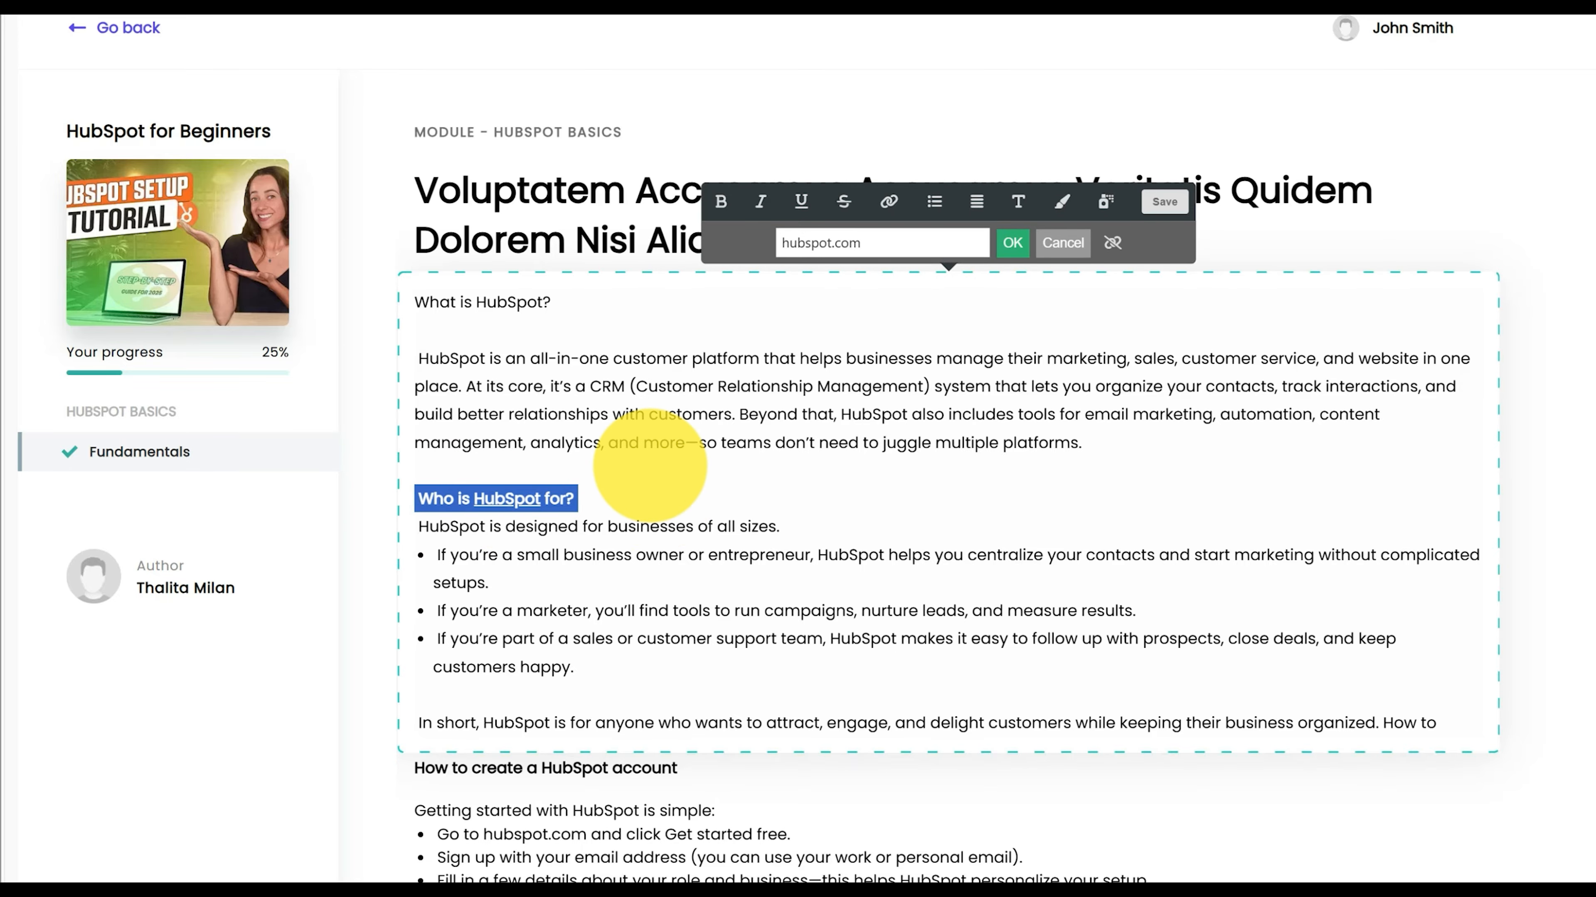
Increase the font size of the "How to create a HubSpot account" heading.
{"action": "left_click", "coordinate": [748, 772]}
{"action": "left_click_drag", "start_coordinate": [691, 768], "coordinate": [427, 786]}
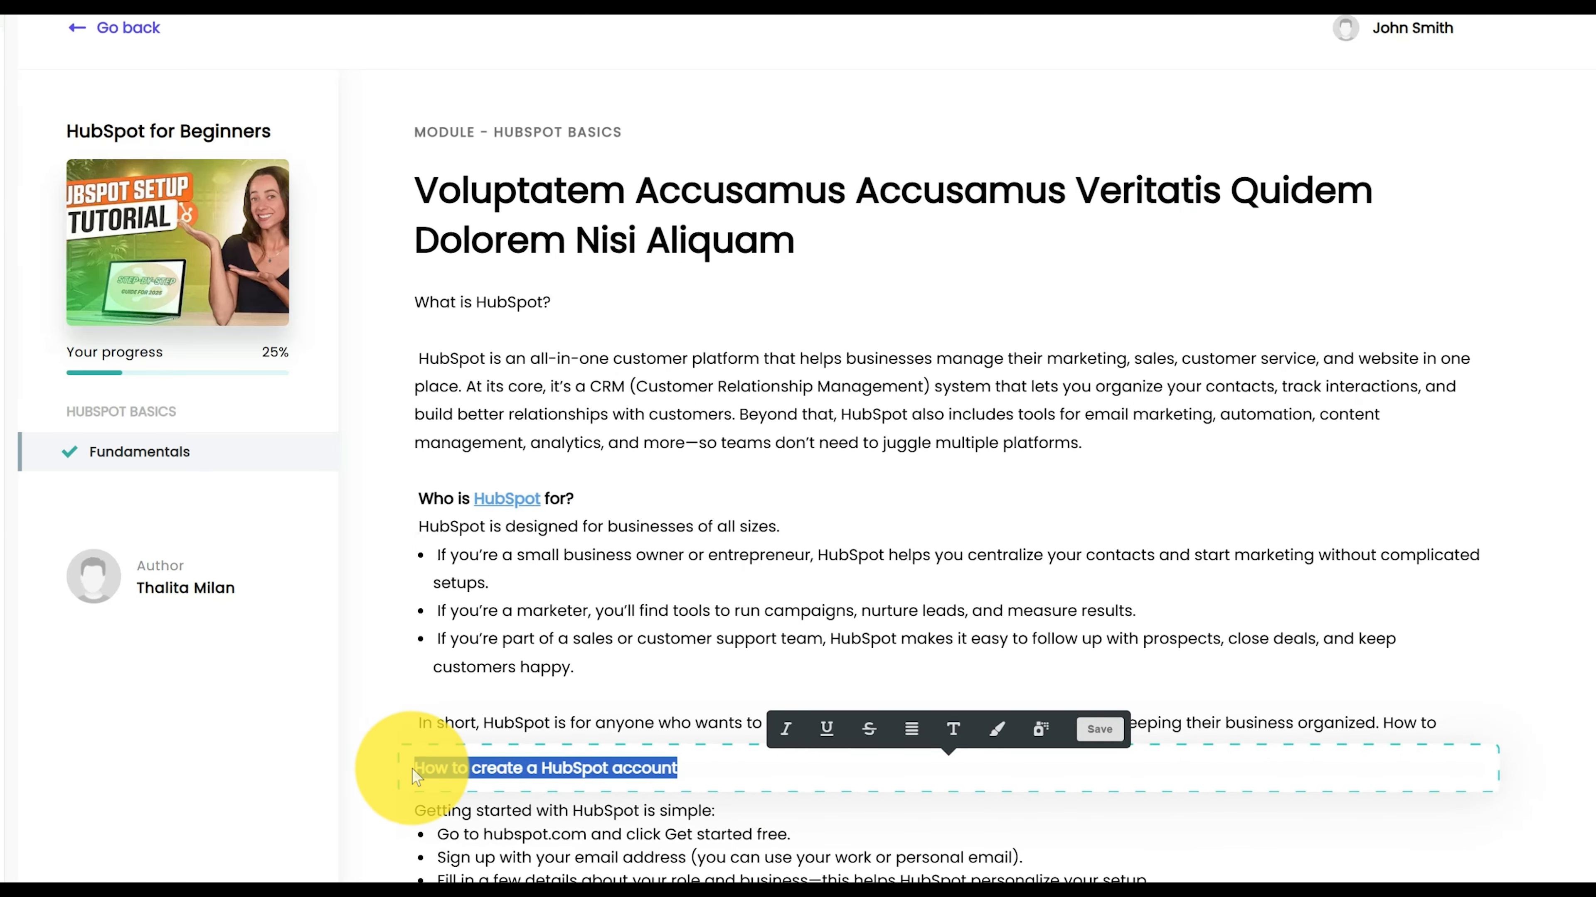
{"action": "left_click_drag", "start_coordinate": [41, 340], "coordinate": [59, 351]}
Try to increase the font size of only the "Who is HubSpot for?" line, and leave the text block's options.
{"action": "left_click", "coordinate": [870, 556]}
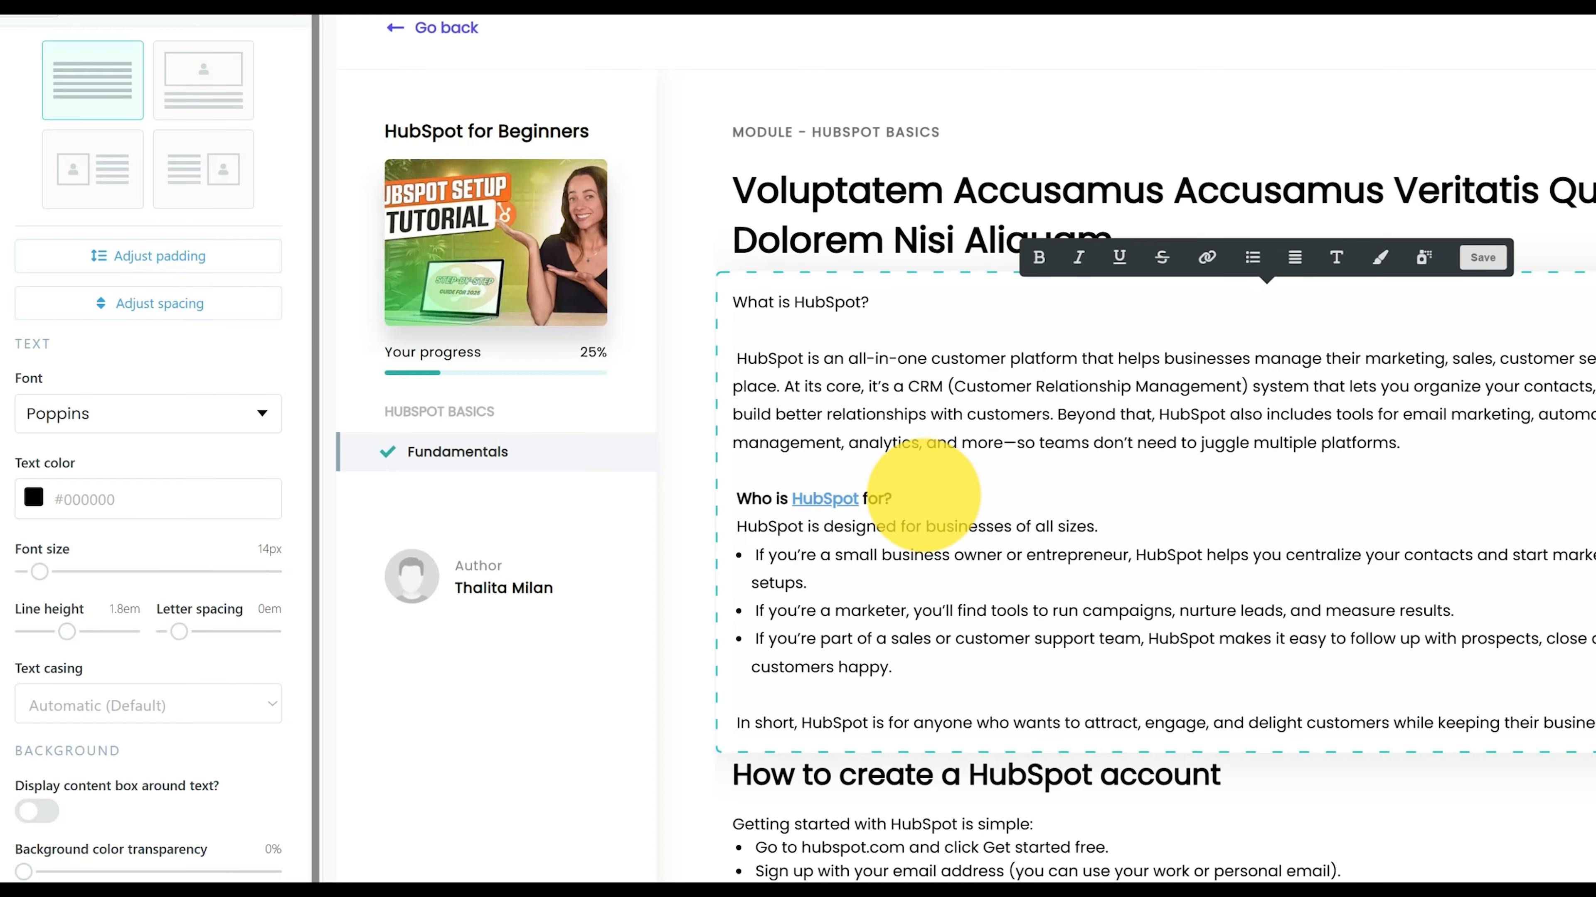
{"action": "left_click_drag", "start_coordinate": [904, 500], "coordinate": [732, 499]}
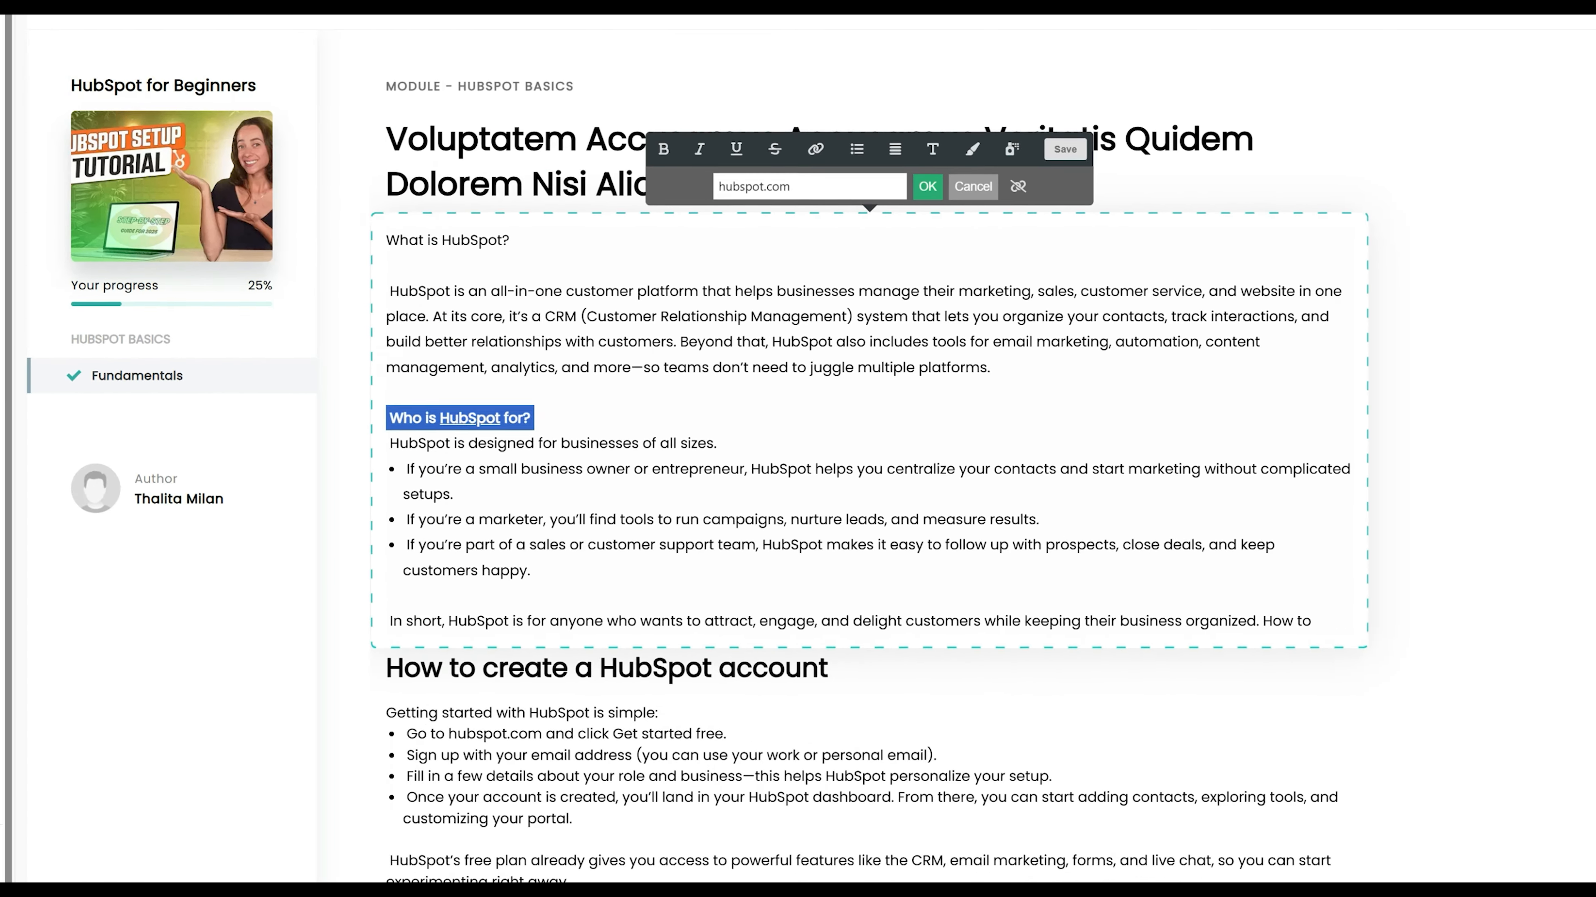
{"action": "mouse_move", "coordinate": [40, 572]}
{"action": "left_mouse_down"}
{"action": "mouse_move", "coordinate": [101, 572]}
{"action": "mouse_move", "coordinate": [43, 572]}
{"action": "left_mouse_up"}
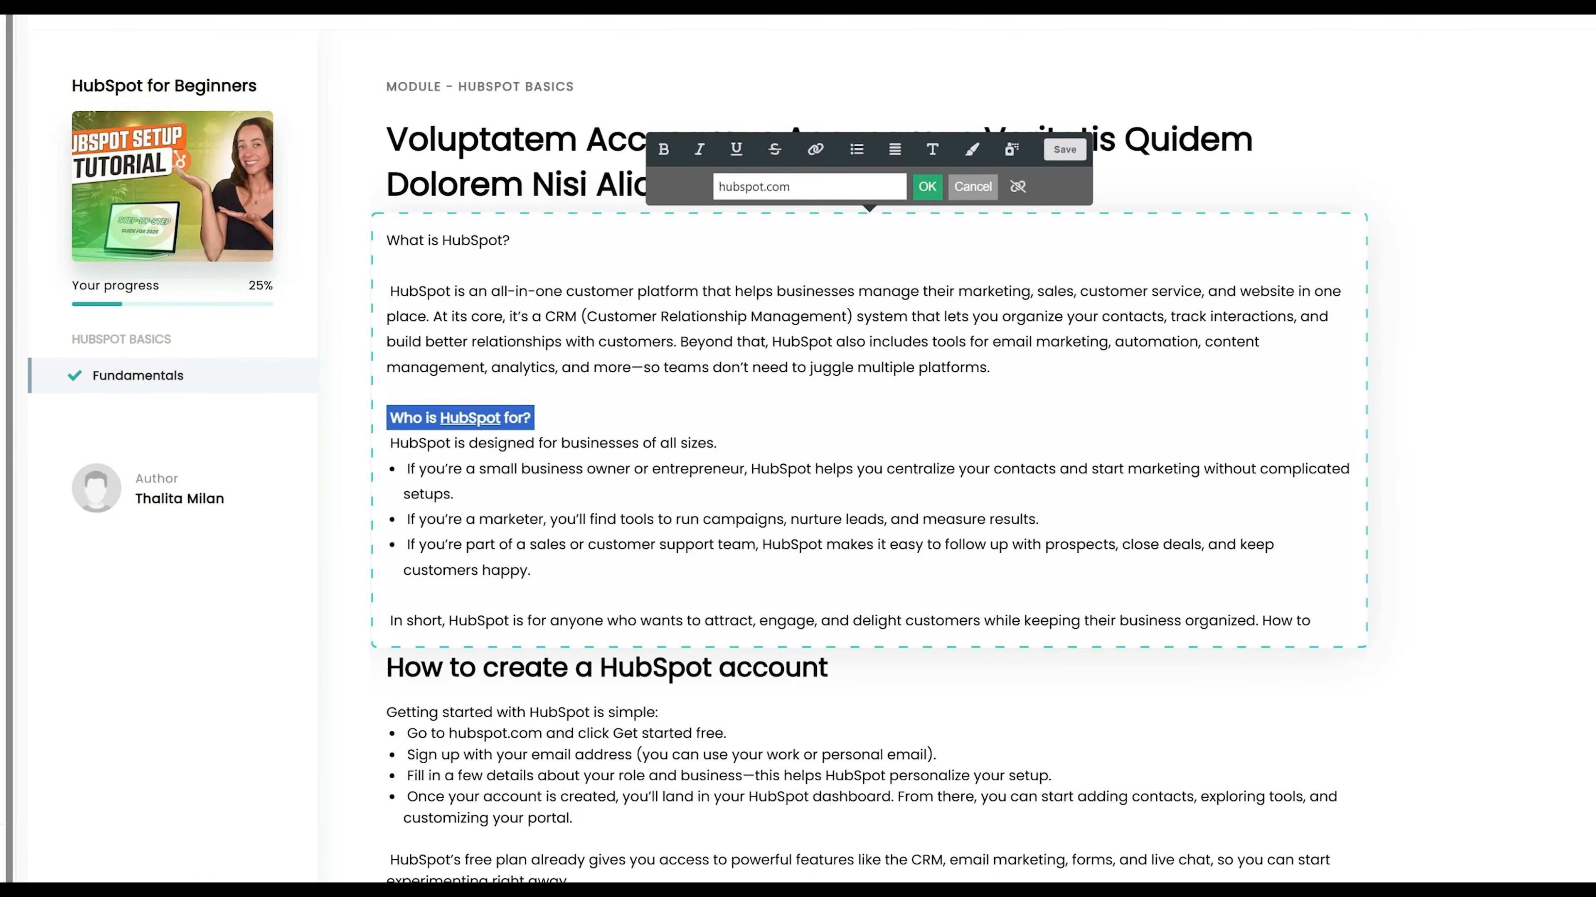
{"action": "left_click", "coordinate": [430, 424]}
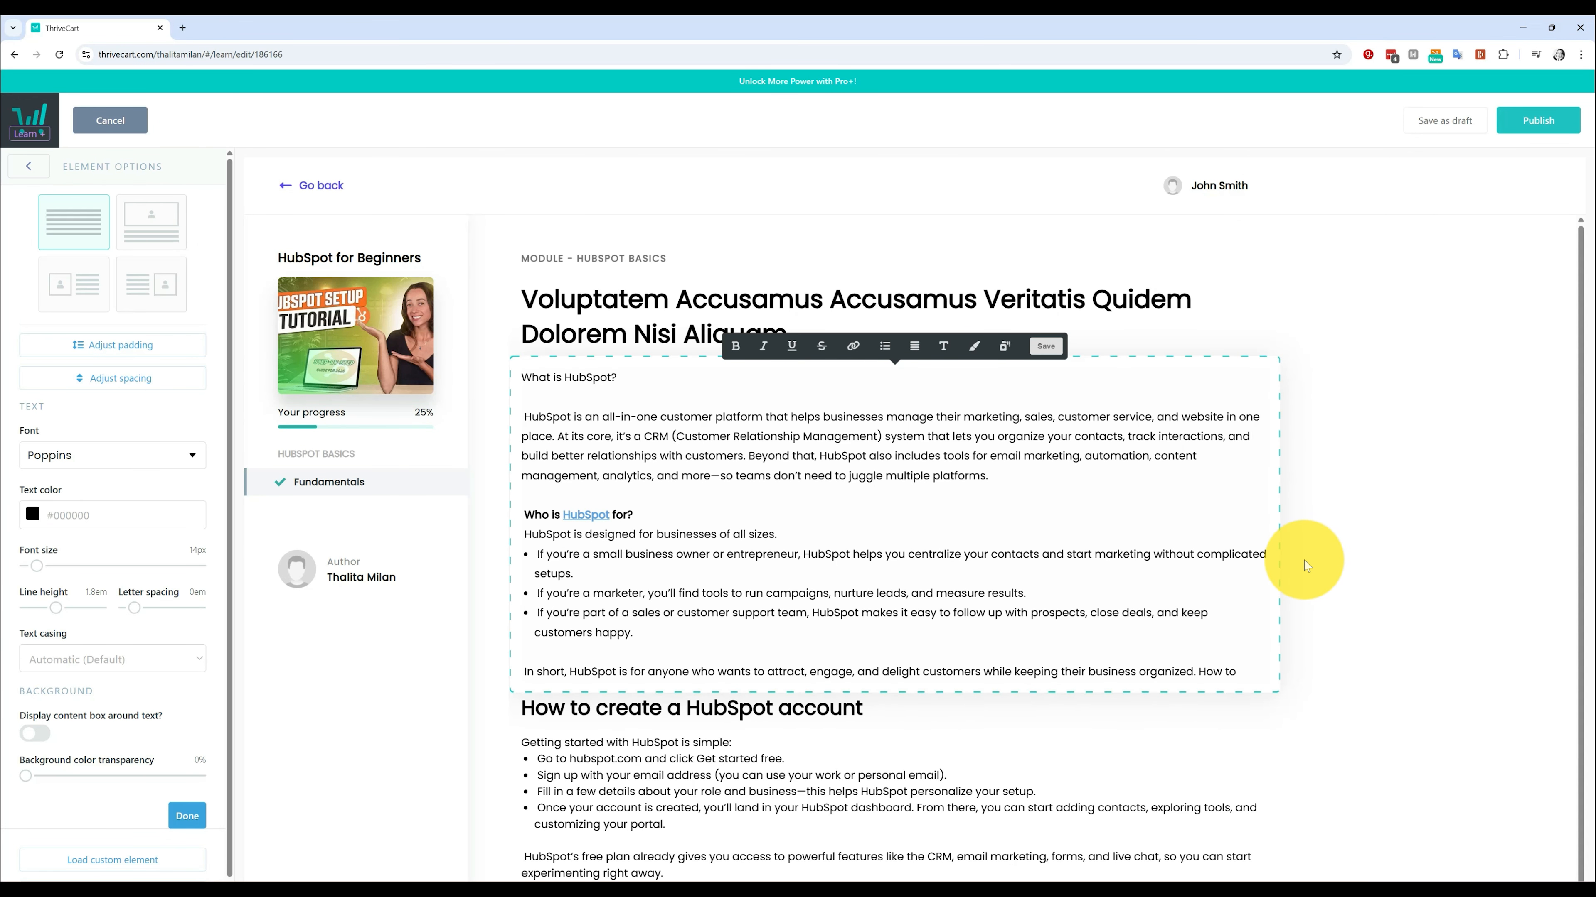
{"action": "scroll", "coordinate": [1304, 560], "scroll_direction": "down", "scroll_amount": 1}
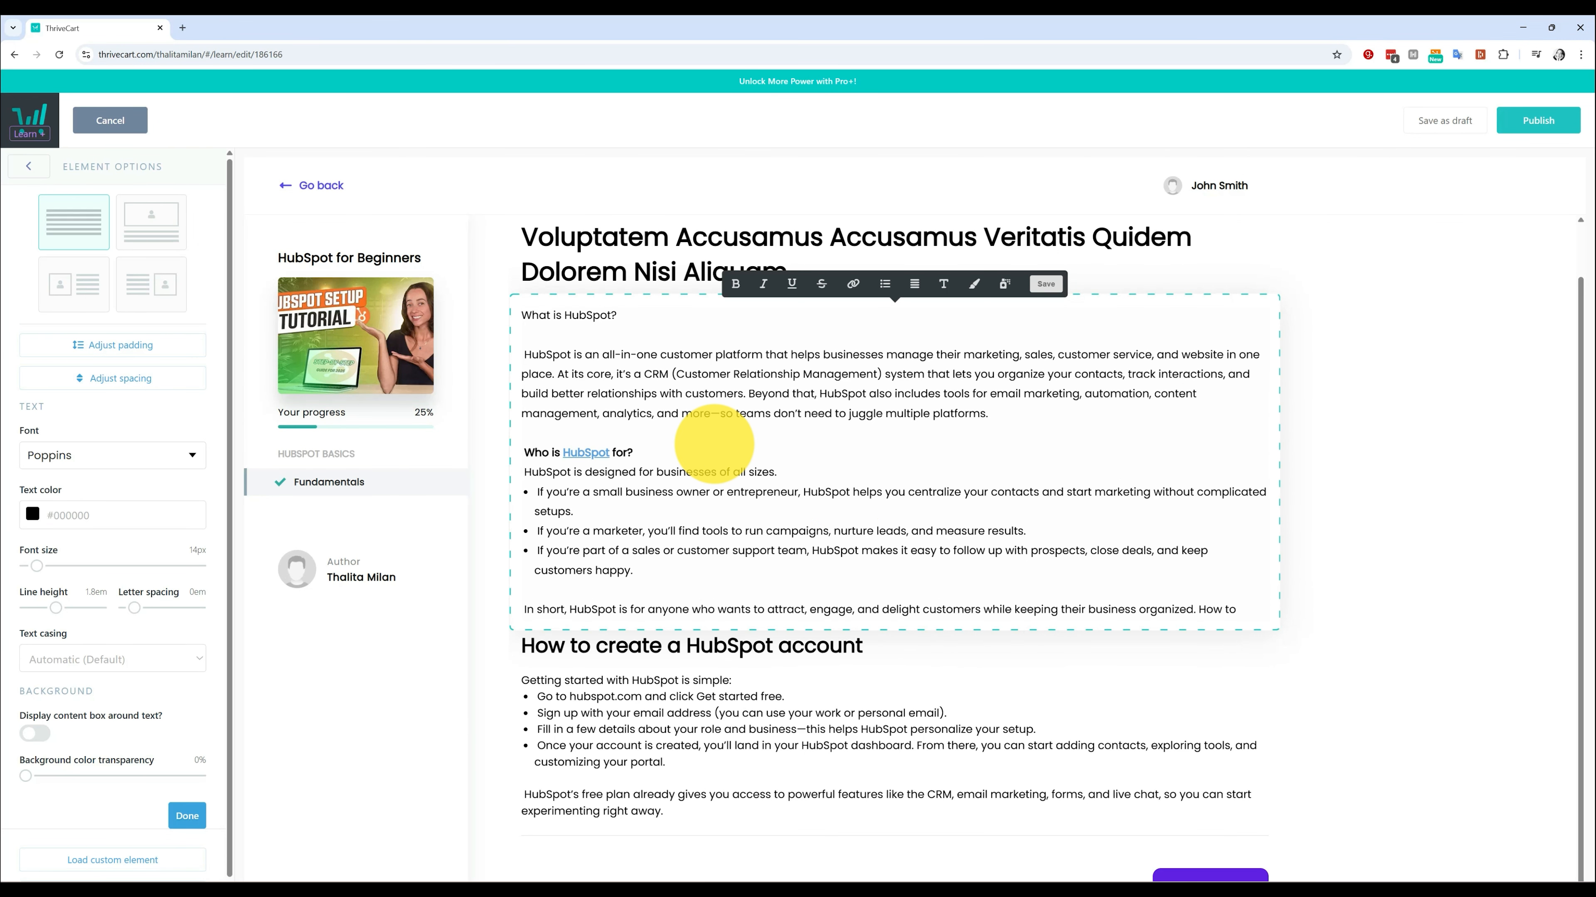
{"action": "left_click", "coordinate": [29, 165]}
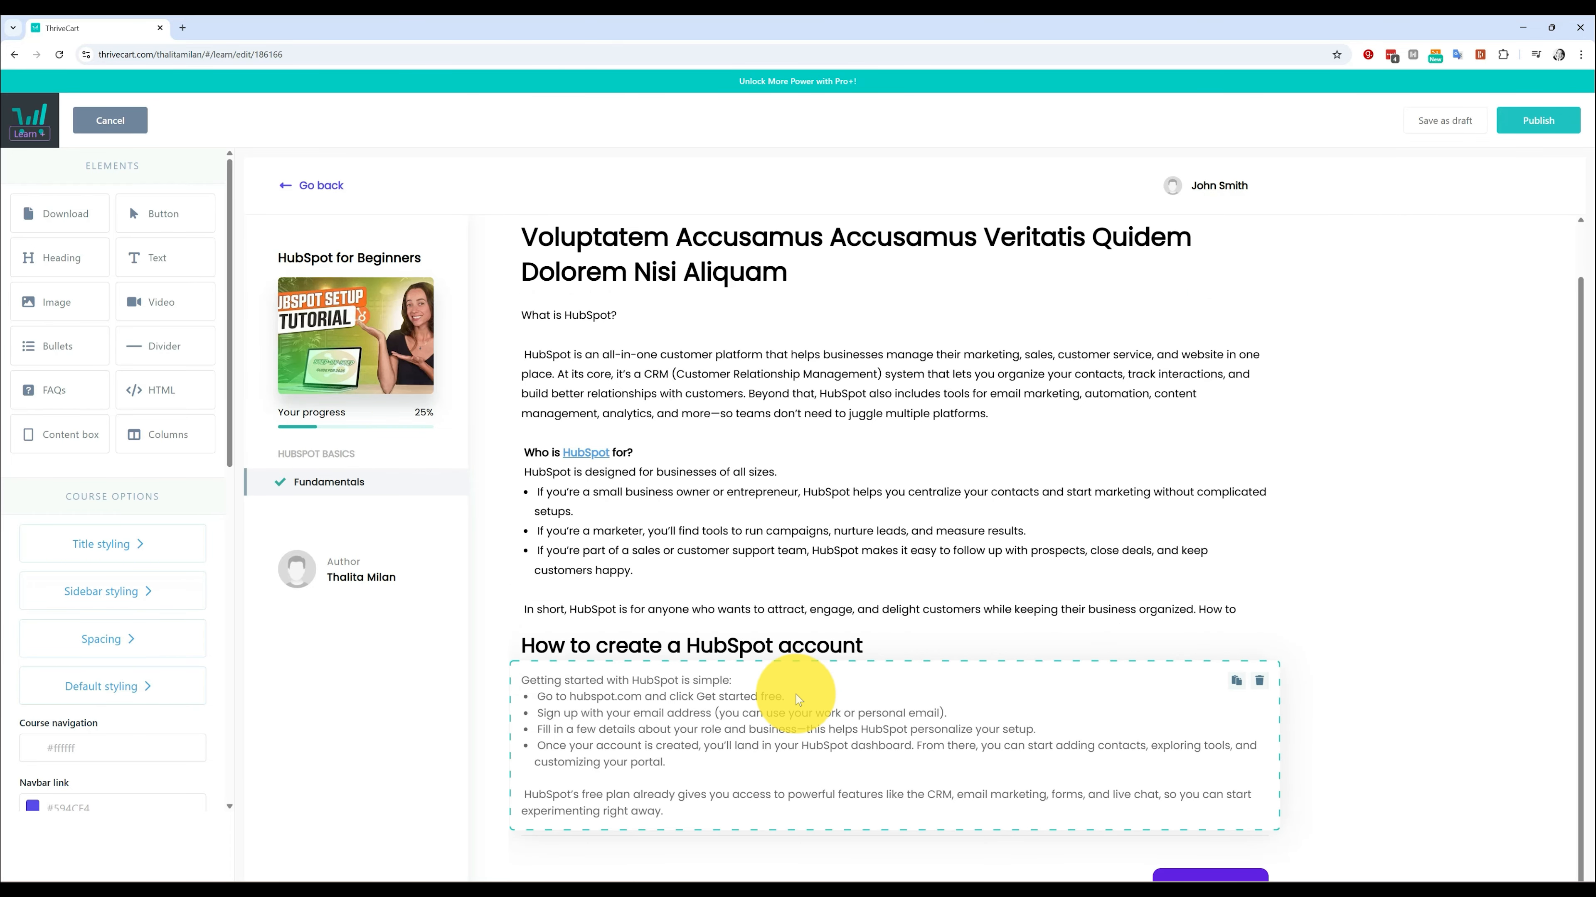
Reduce the introduction text block's font size to 9px as a trial, and raise it slightly above the default size.
{"action": "left_click", "coordinate": [803, 558]}
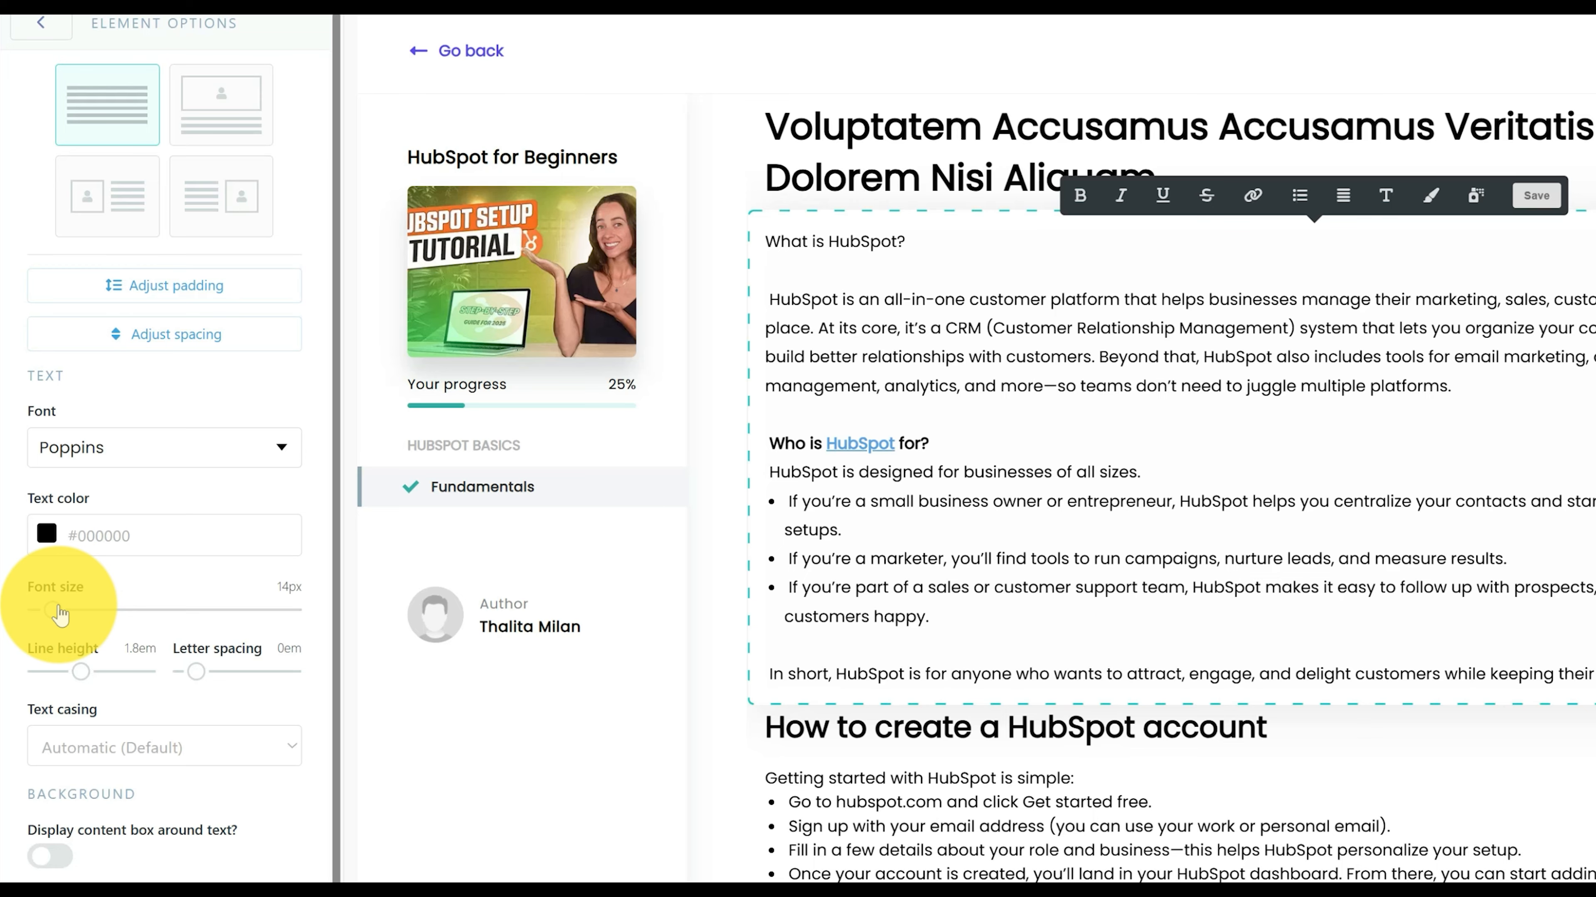
{"action": "left_click_drag", "start_coordinate": [62, 614], "coordinate": [48, 609]}
{"action": "left_click", "coordinate": [202, 447]}
{"action": "left_click", "coordinate": [196, 447]}
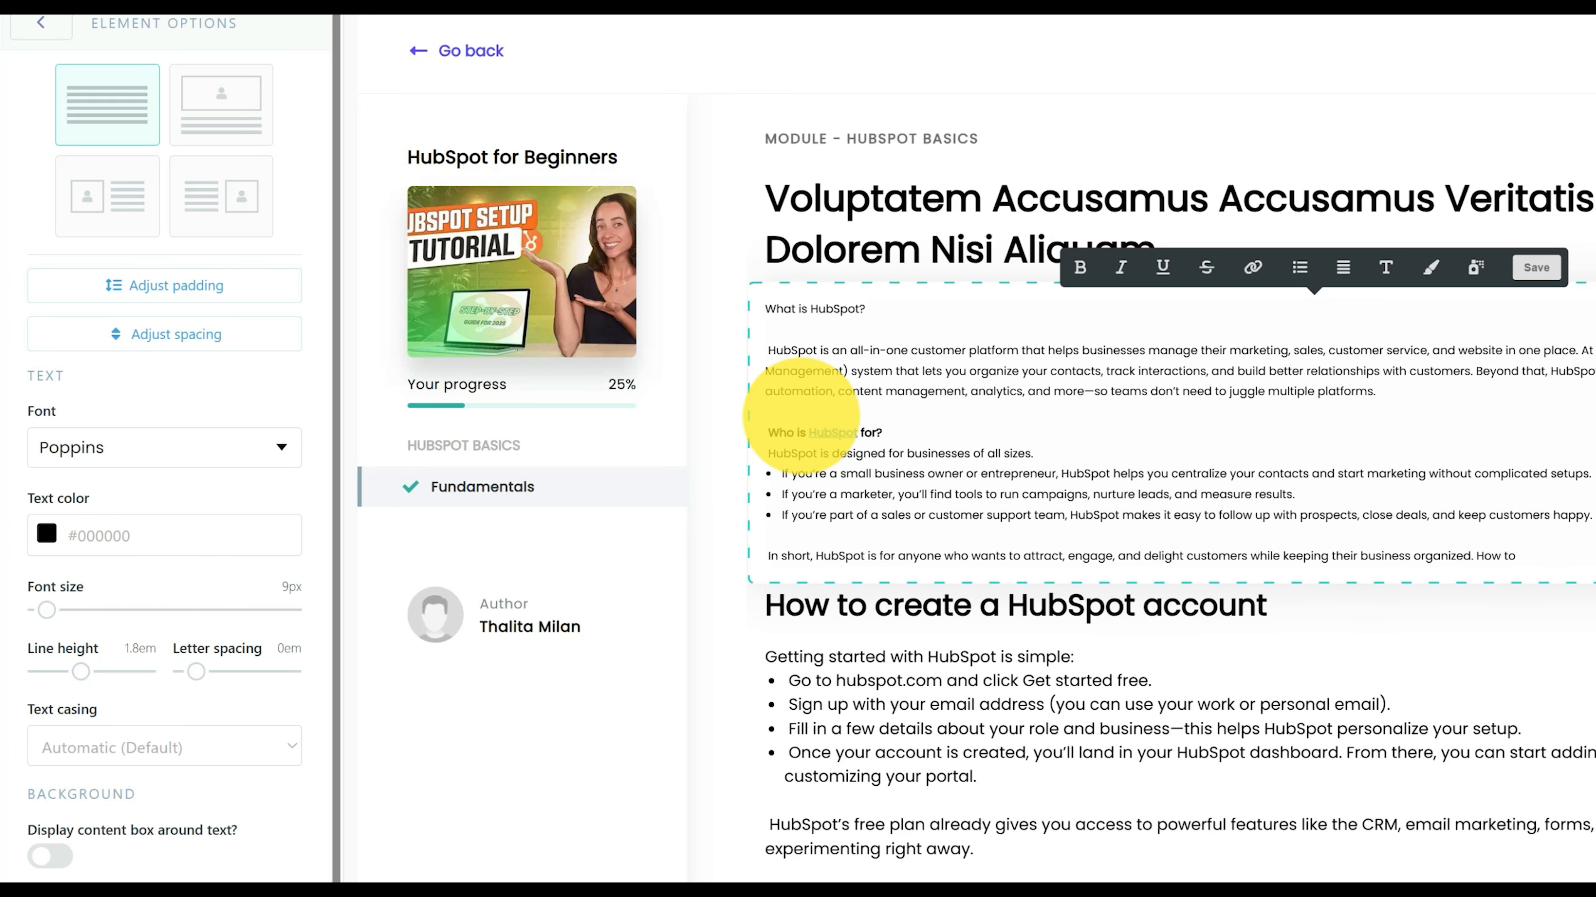
{"action": "left_click_drag", "start_coordinate": [46, 610], "coordinate": [53, 609]}
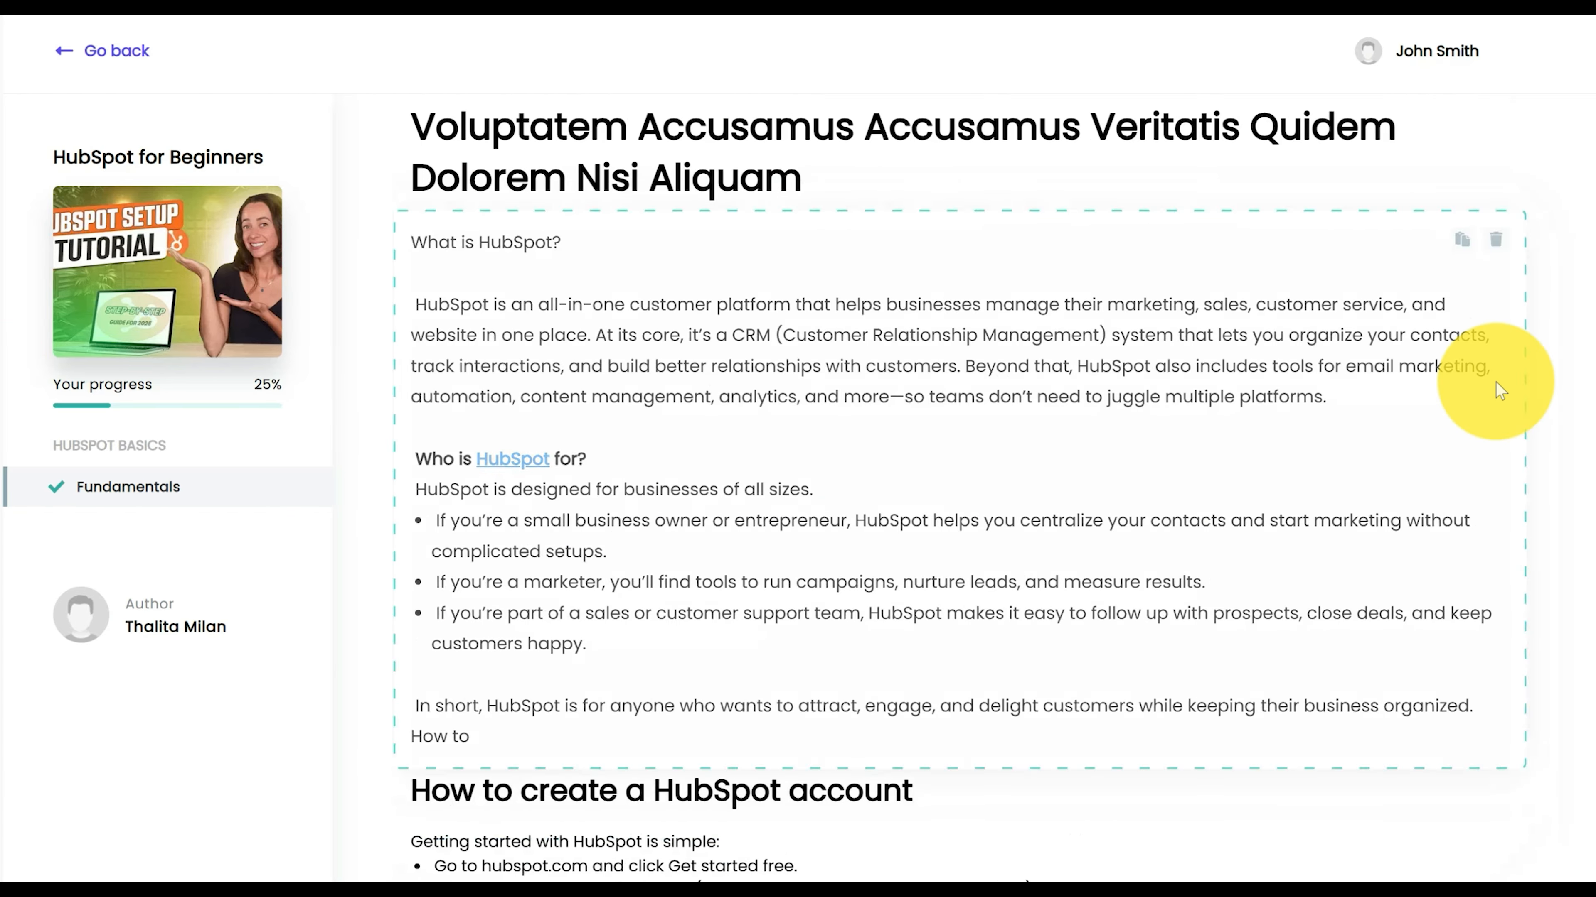
Add an image element below the "Getting started with HubSpot is simple" text, using attribute-1747925331.png from the library.
{"action": "scroll", "coordinate": [1496, 391], "scroll_direction": "down", "scroll_amount": 3}
{"action": "left_click", "coordinate": [797, 697]}
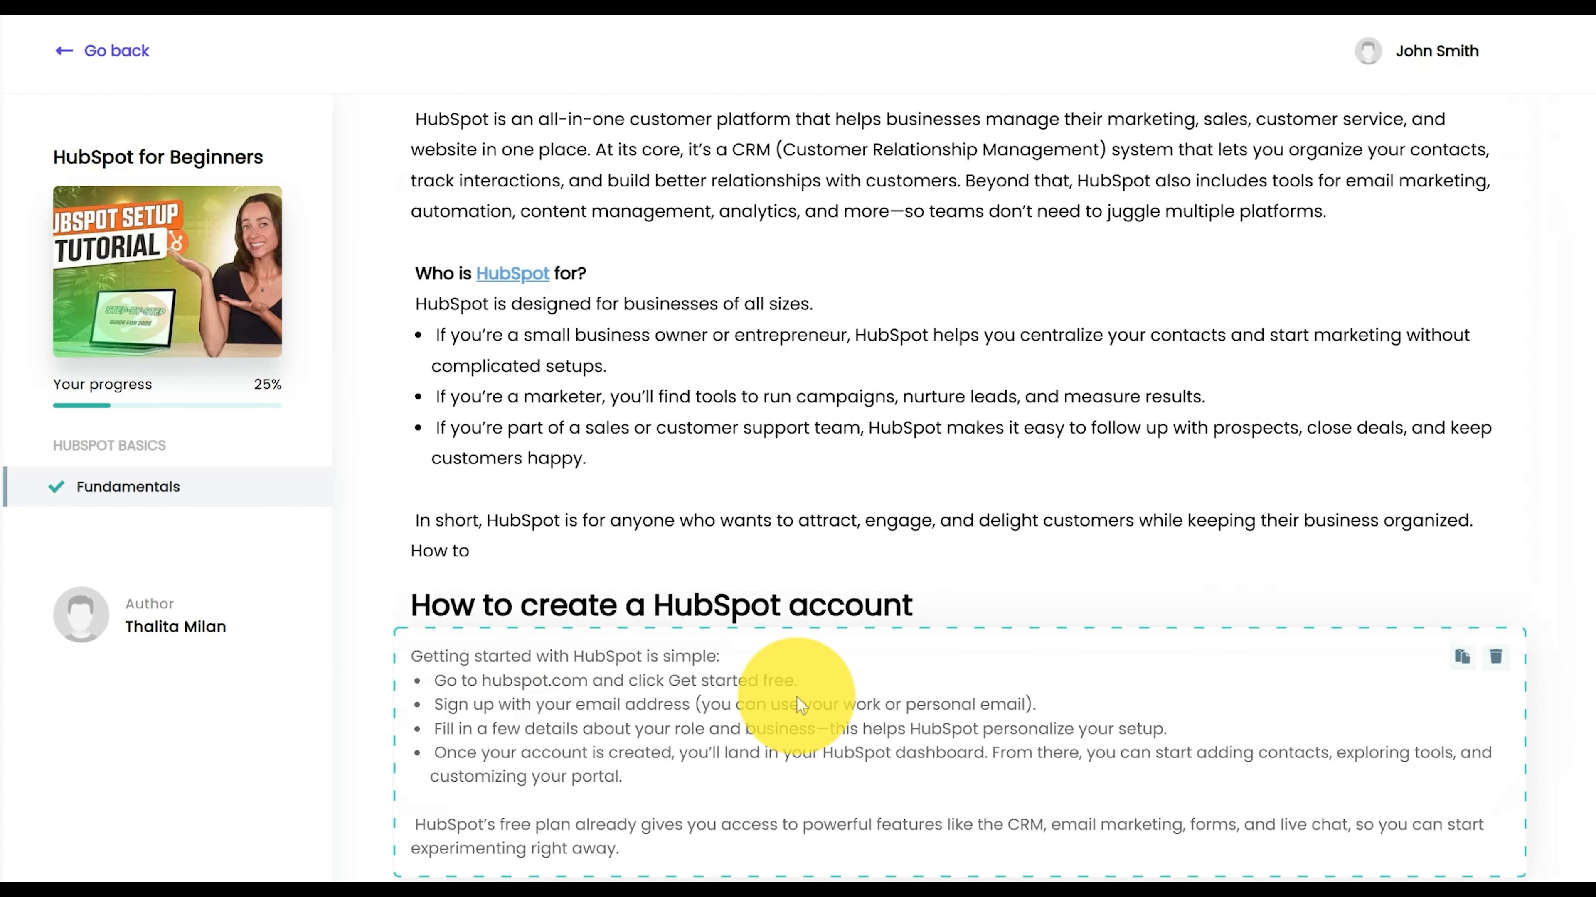
{"action": "left_click_drag", "start_coordinate": [74, 221], "coordinate": [950, 839]}
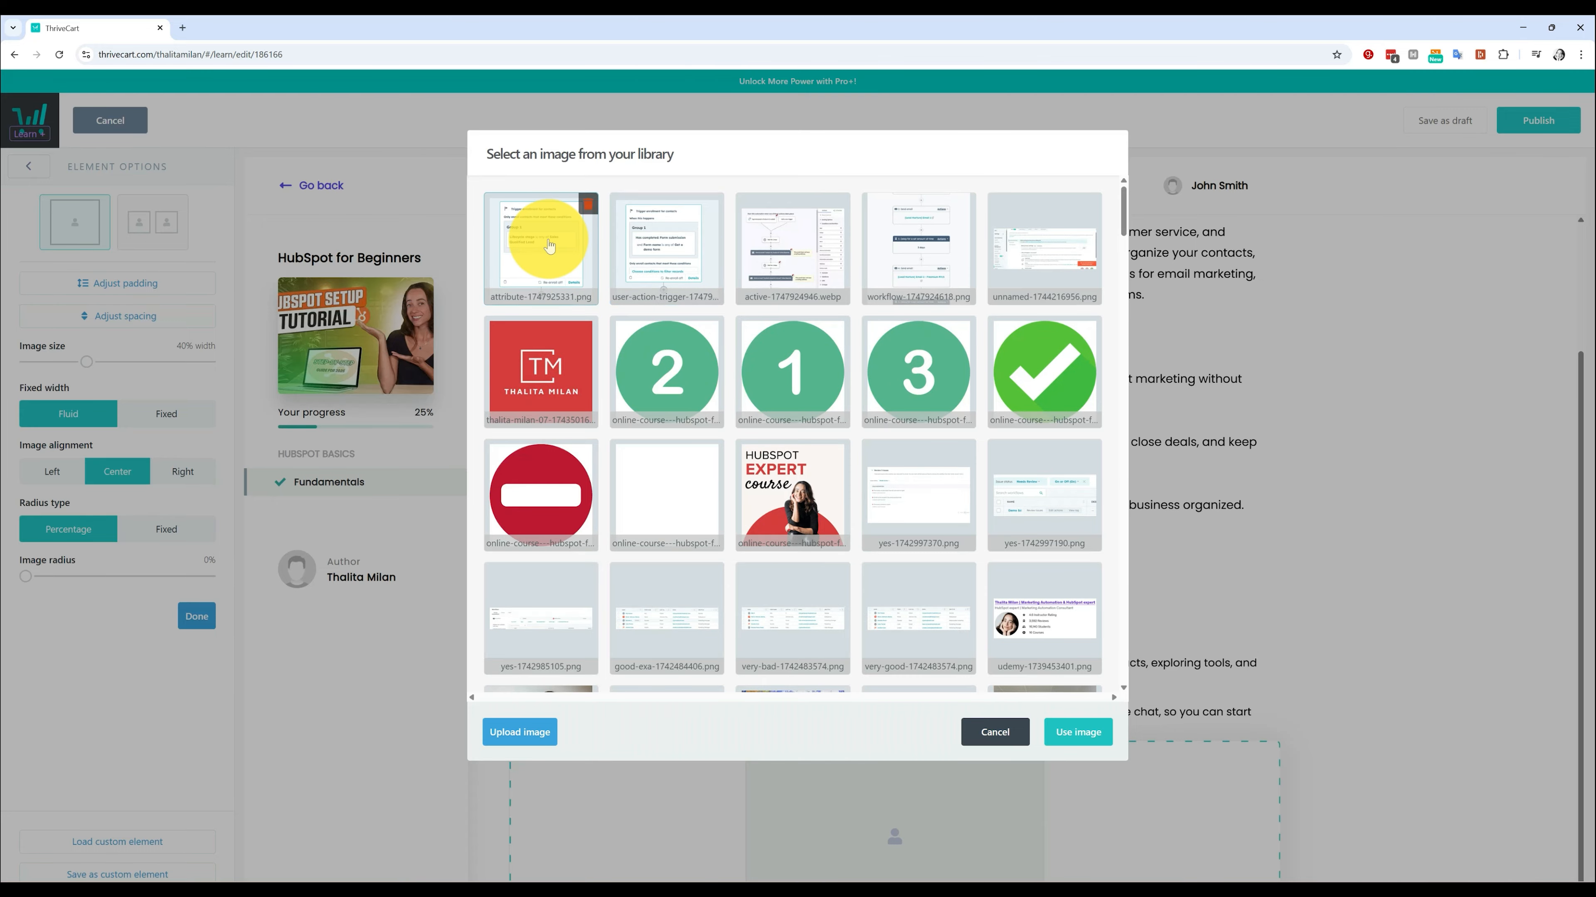
{"action": "left_click", "coordinate": [549, 245]}
{"action": "left_click", "coordinate": [1078, 732]}
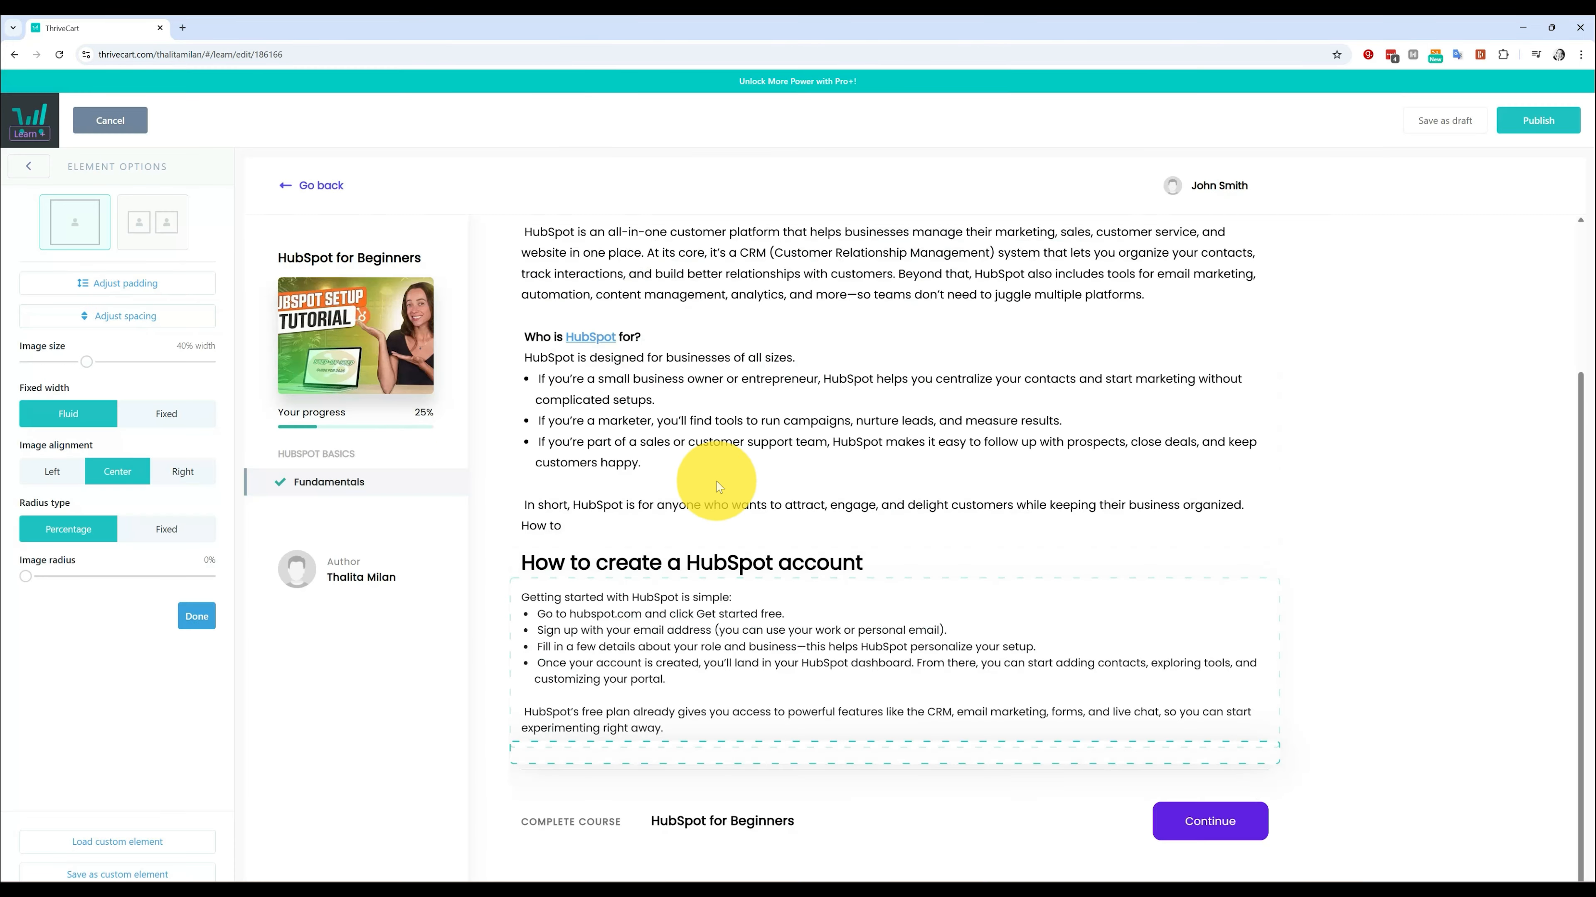
{"action": "scroll", "coordinate": [781, 516], "scroll_direction": "down", "scroll_amount": 3}
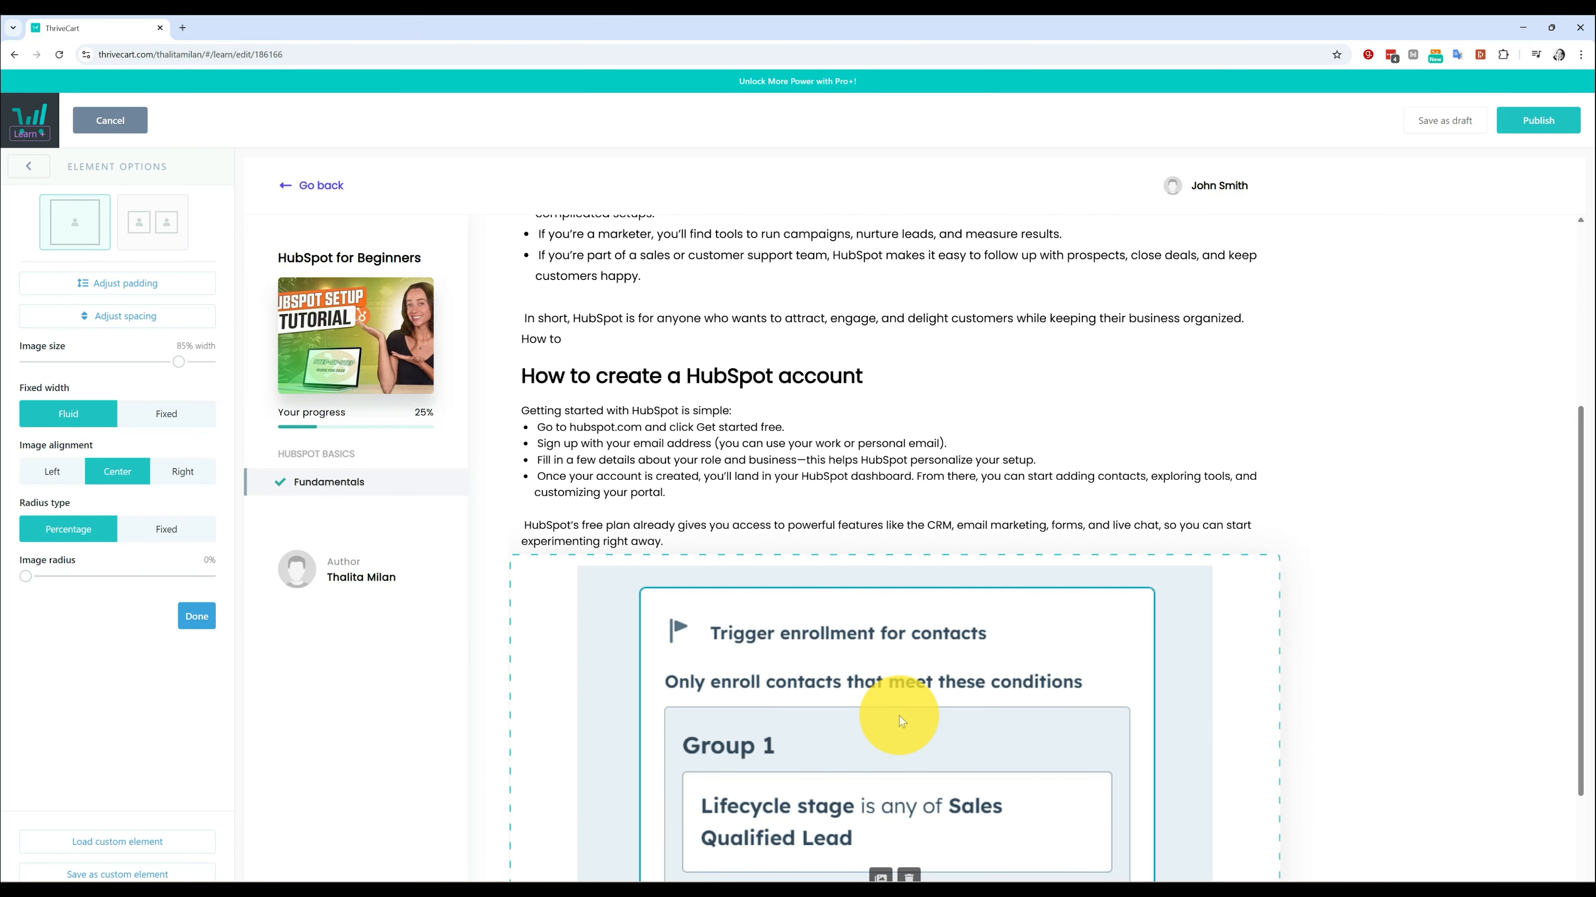
{"action": "scroll", "coordinate": [900, 720], "scroll_direction": "up", "scroll_amount": 4}
{"action": "left_click", "coordinate": [196, 617]}
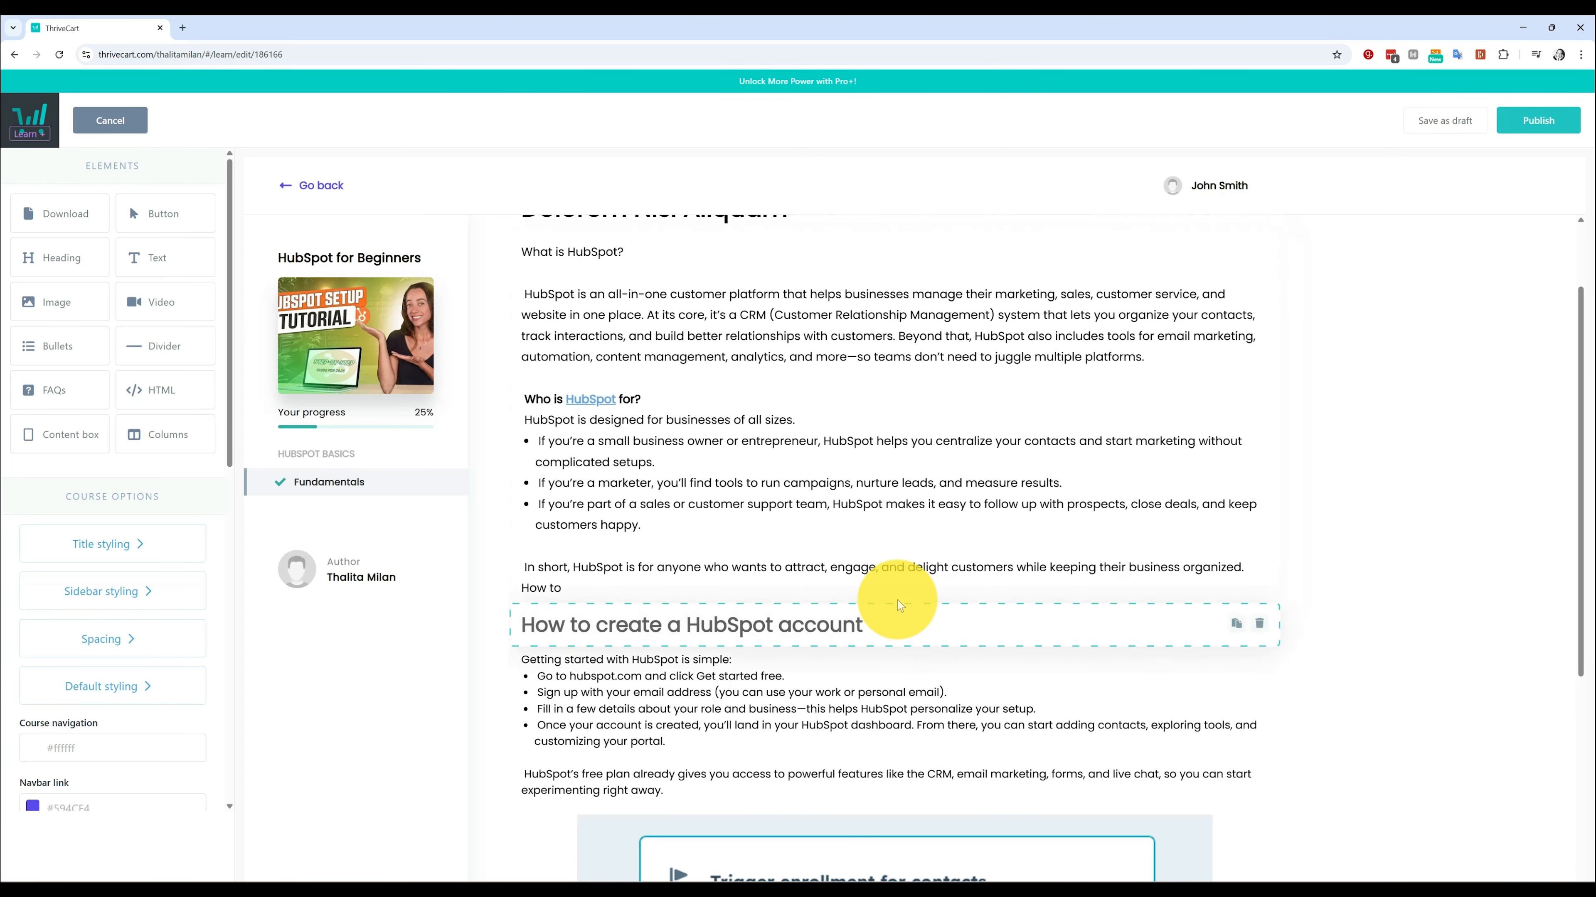
Move the trigger enrollment image between the "How to create a HubSpot account" heading and the text block below it.
{"action": "scroll", "coordinate": [1033, 698], "scroll_direction": "down", "scroll_amount": 2}
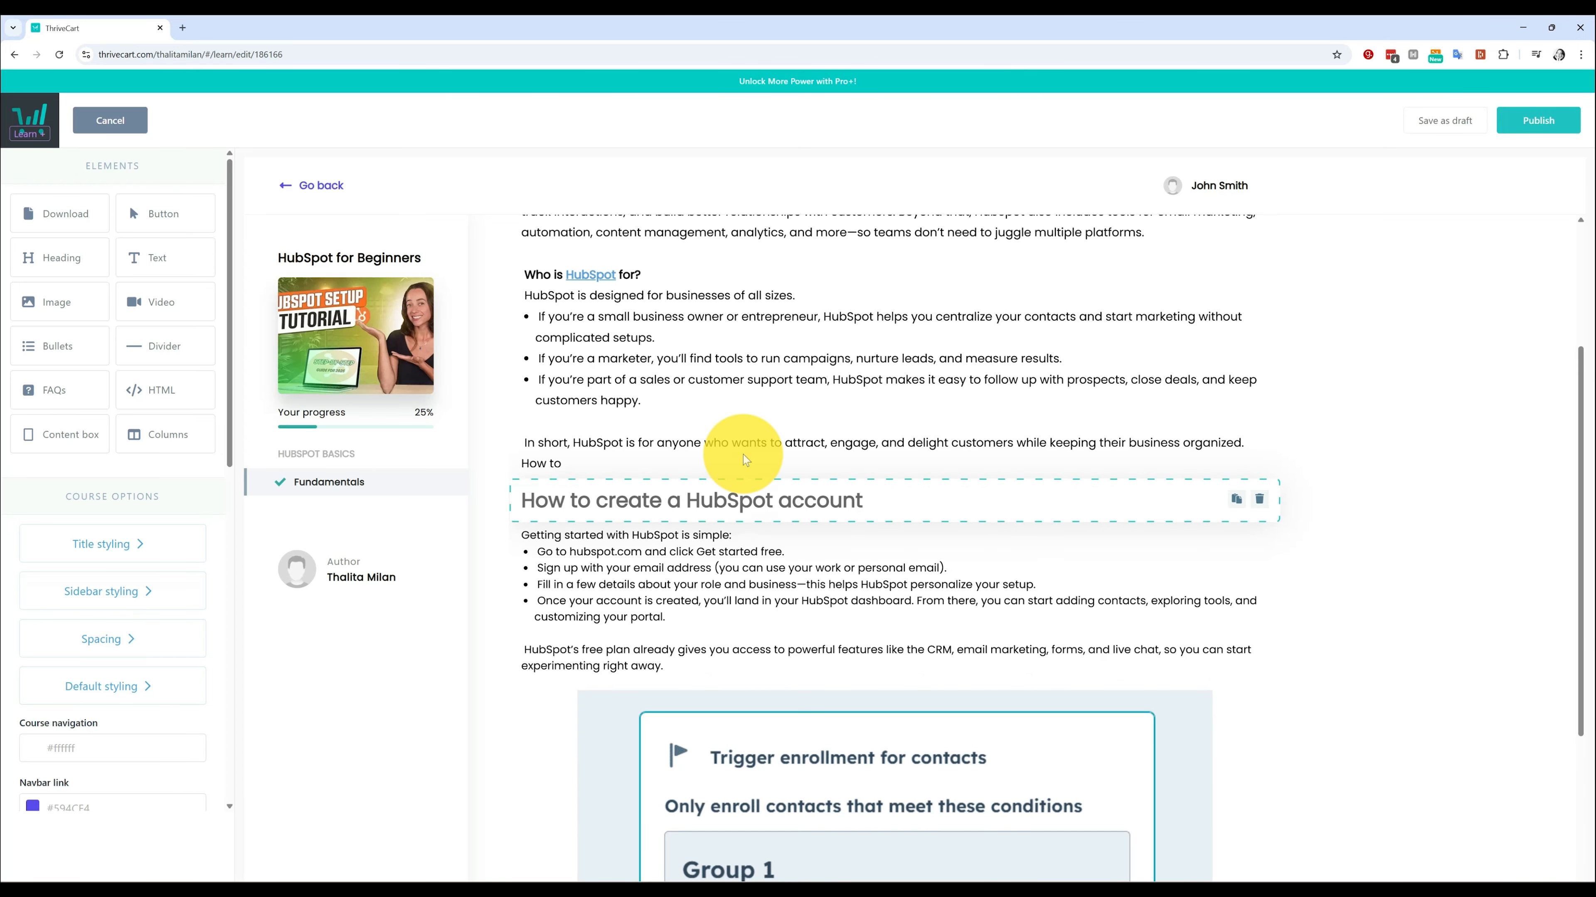
{"action": "scroll", "coordinate": [1364, 474], "scroll_direction": "up", "scroll_amount": 3}
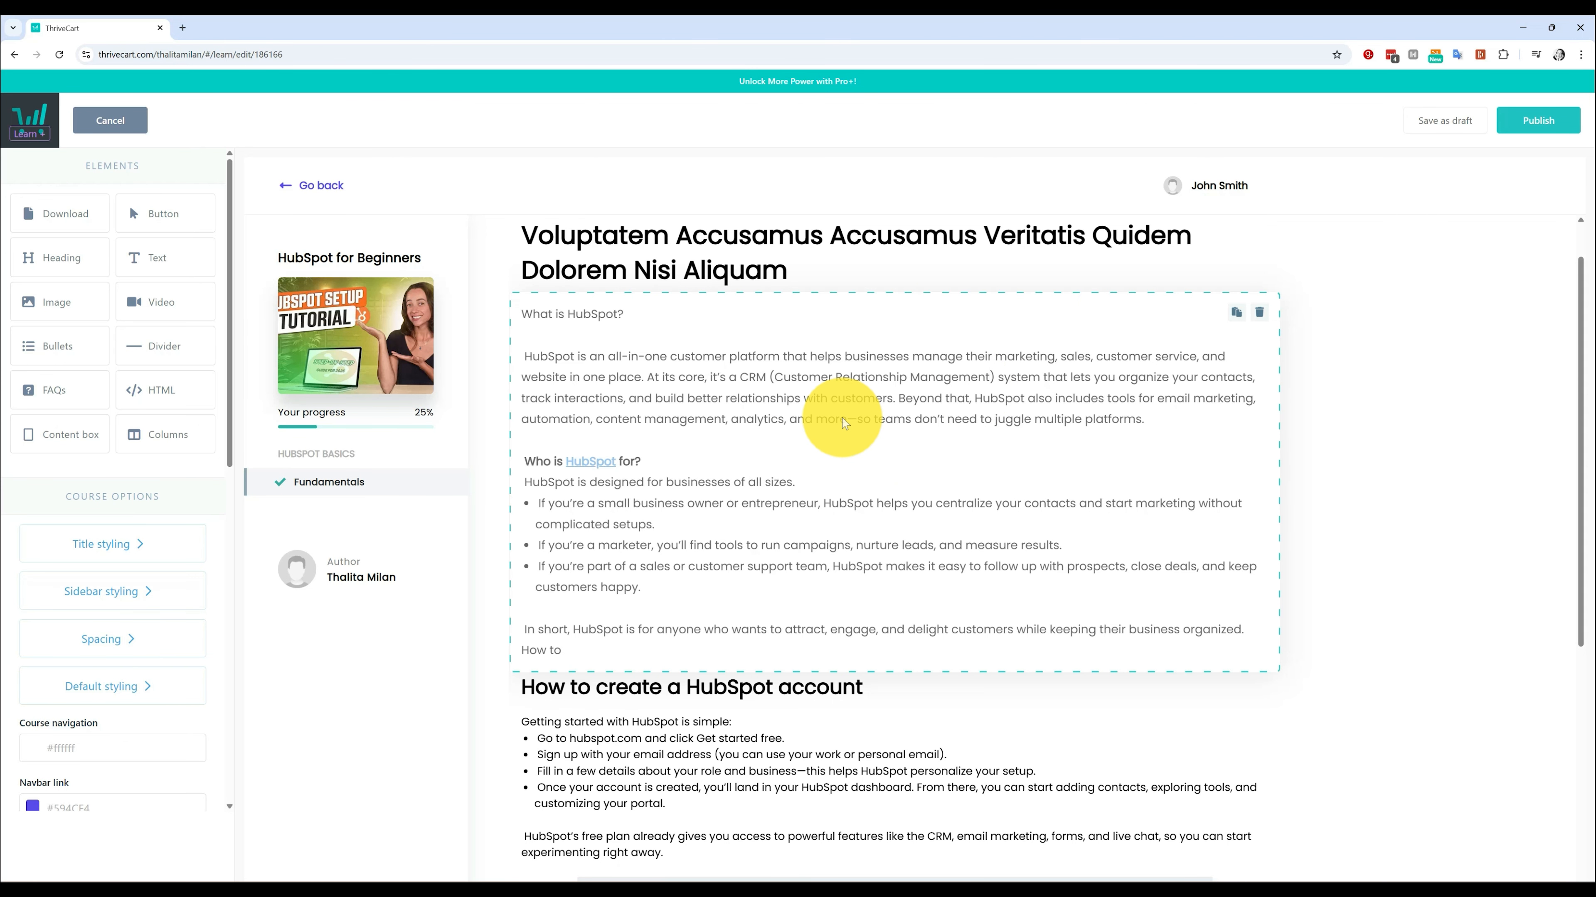
{"action": "scroll", "coordinate": [766, 677], "scroll_direction": "down", "scroll_amount": 3}
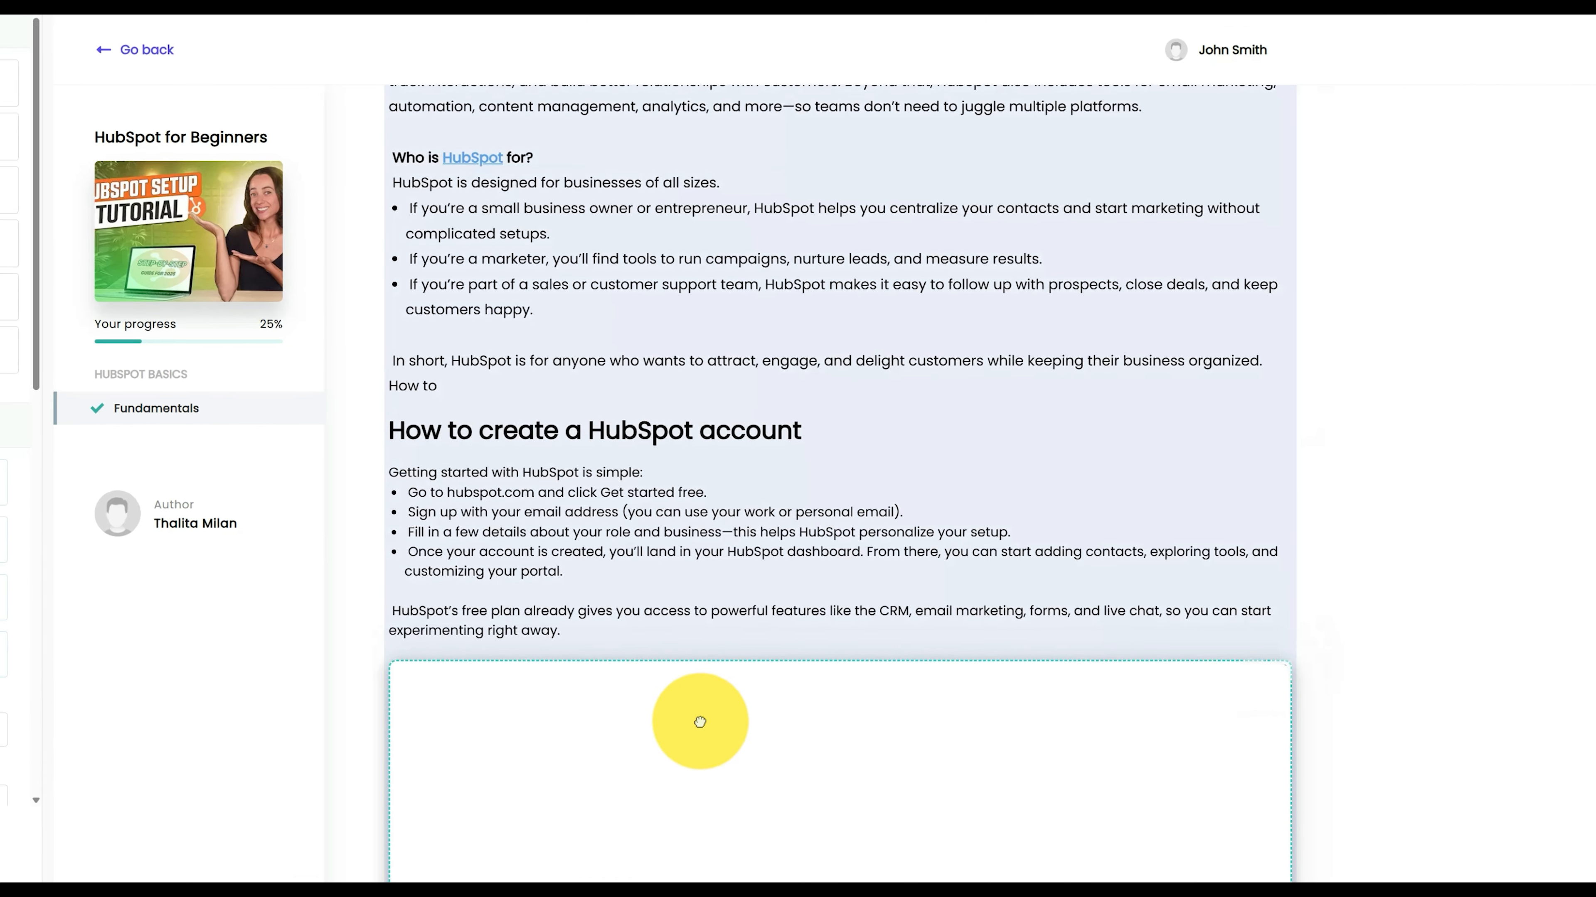
{"action": "left_click_drag", "start_coordinate": [699, 721], "coordinate": [668, 526]}
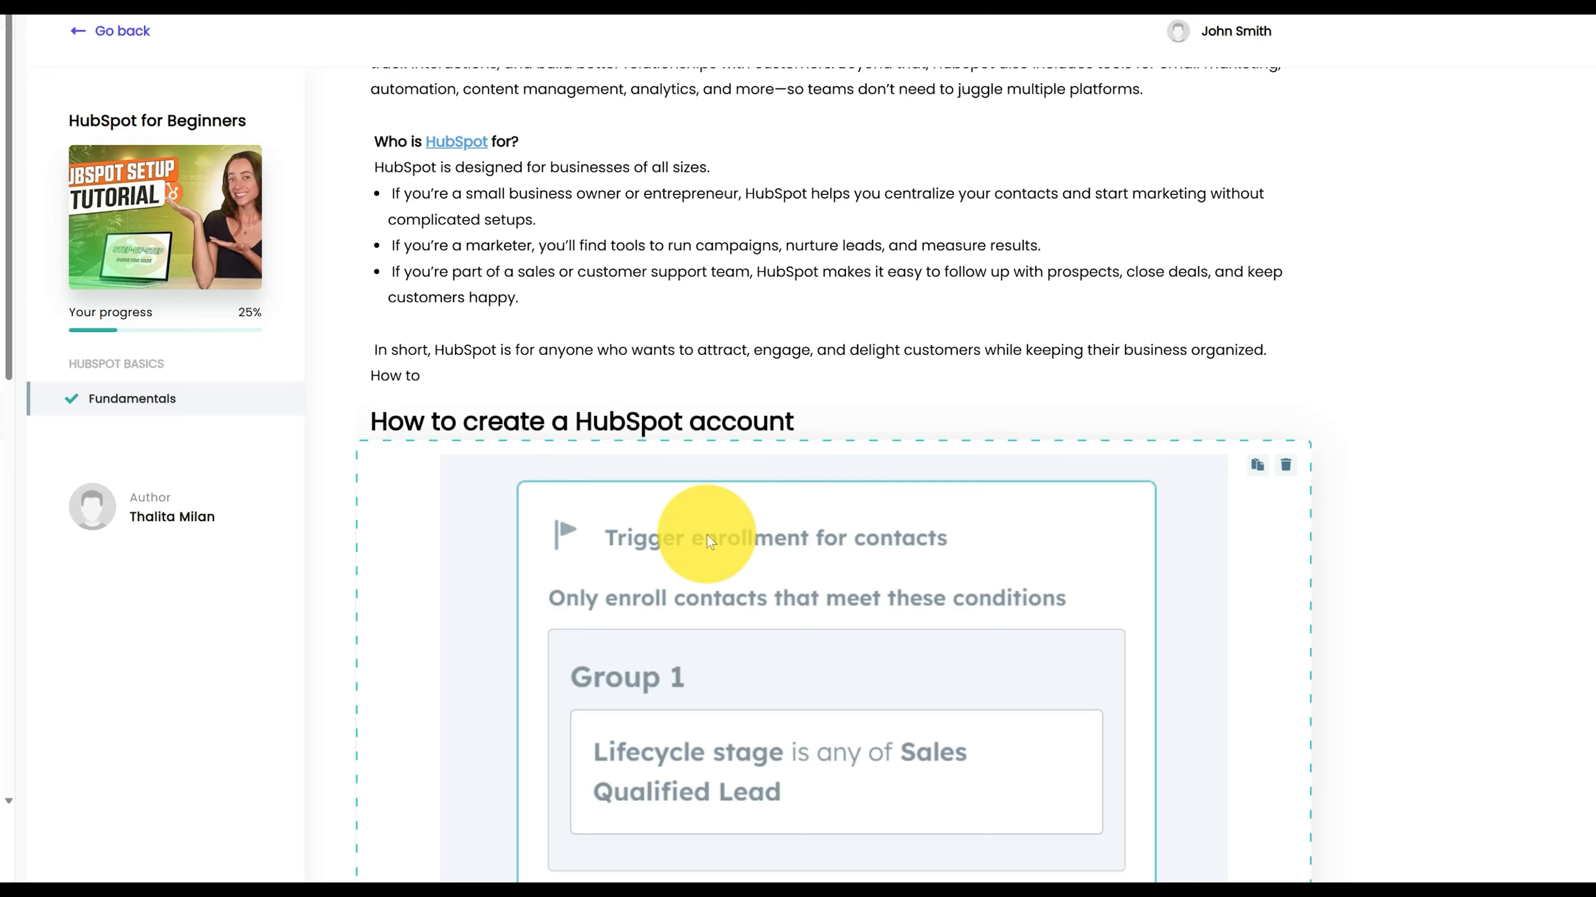
Reduce the trigger enrollment image to roughly half its displayed width.
{"action": "scroll", "coordinate": [830, 526], "scroll_direction": "down", "scroll_amount": 7}
{"action": "scroll", "coordinate": [821, 542], "scroll_direction": "up", "scroll_amount": 5}
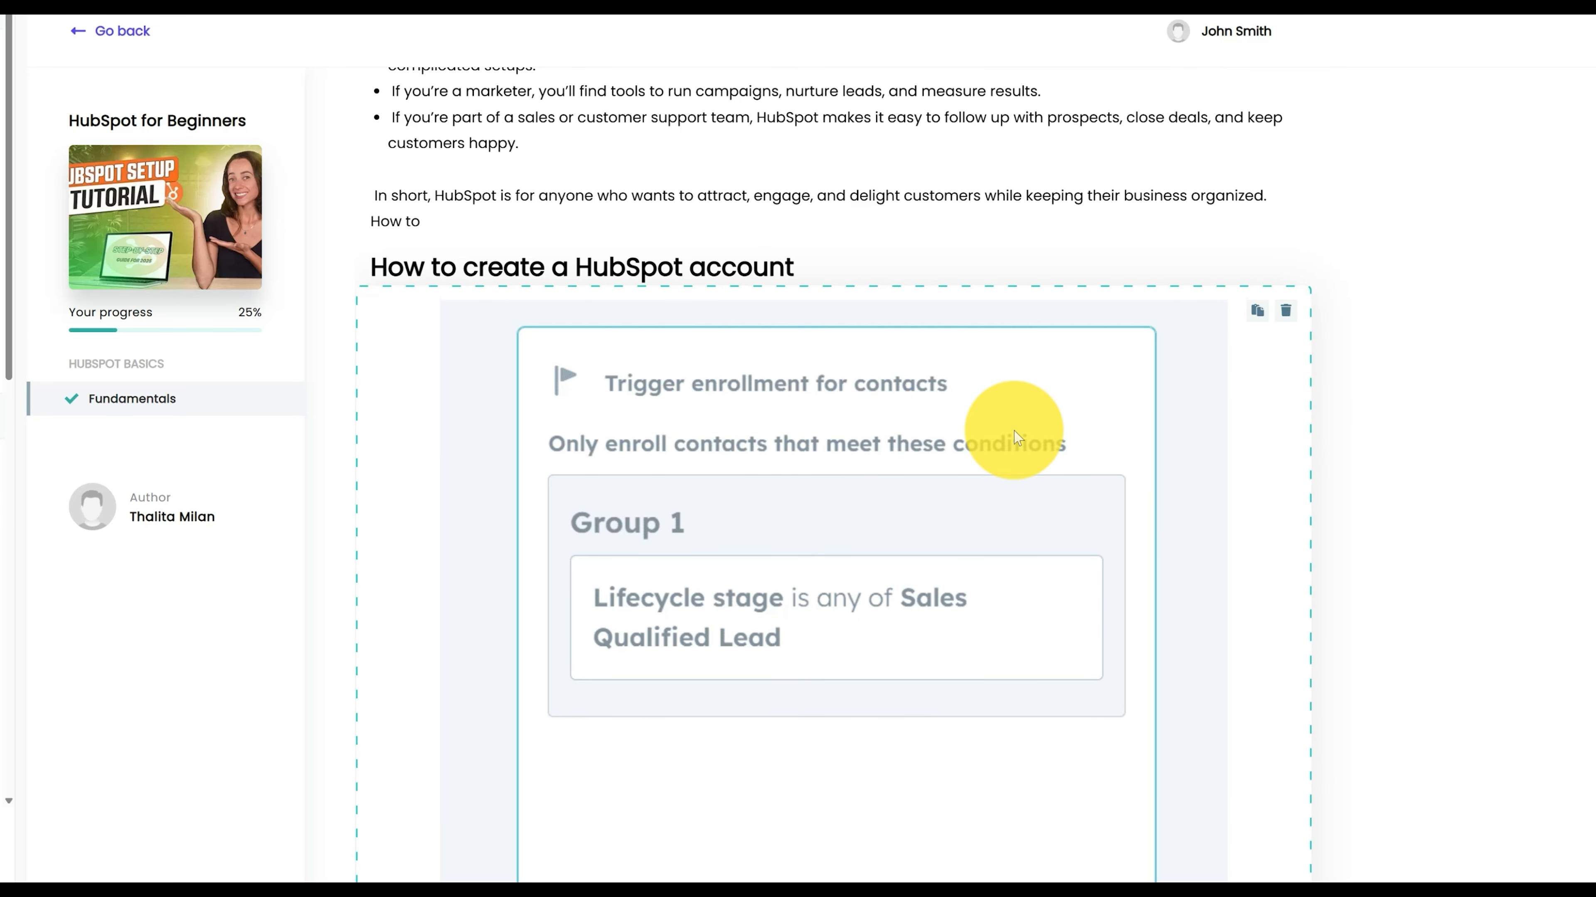
{"action": "left_click_drag", "start_coordinate": [214, 253], "coordinate": [115, 255]}
{"action": "left_click", "coordinate": [1217, 488]}
{"action": "scroll", "coordinate": [1212, 481], "scroll_direction": "down", "scroll_amount": 3}
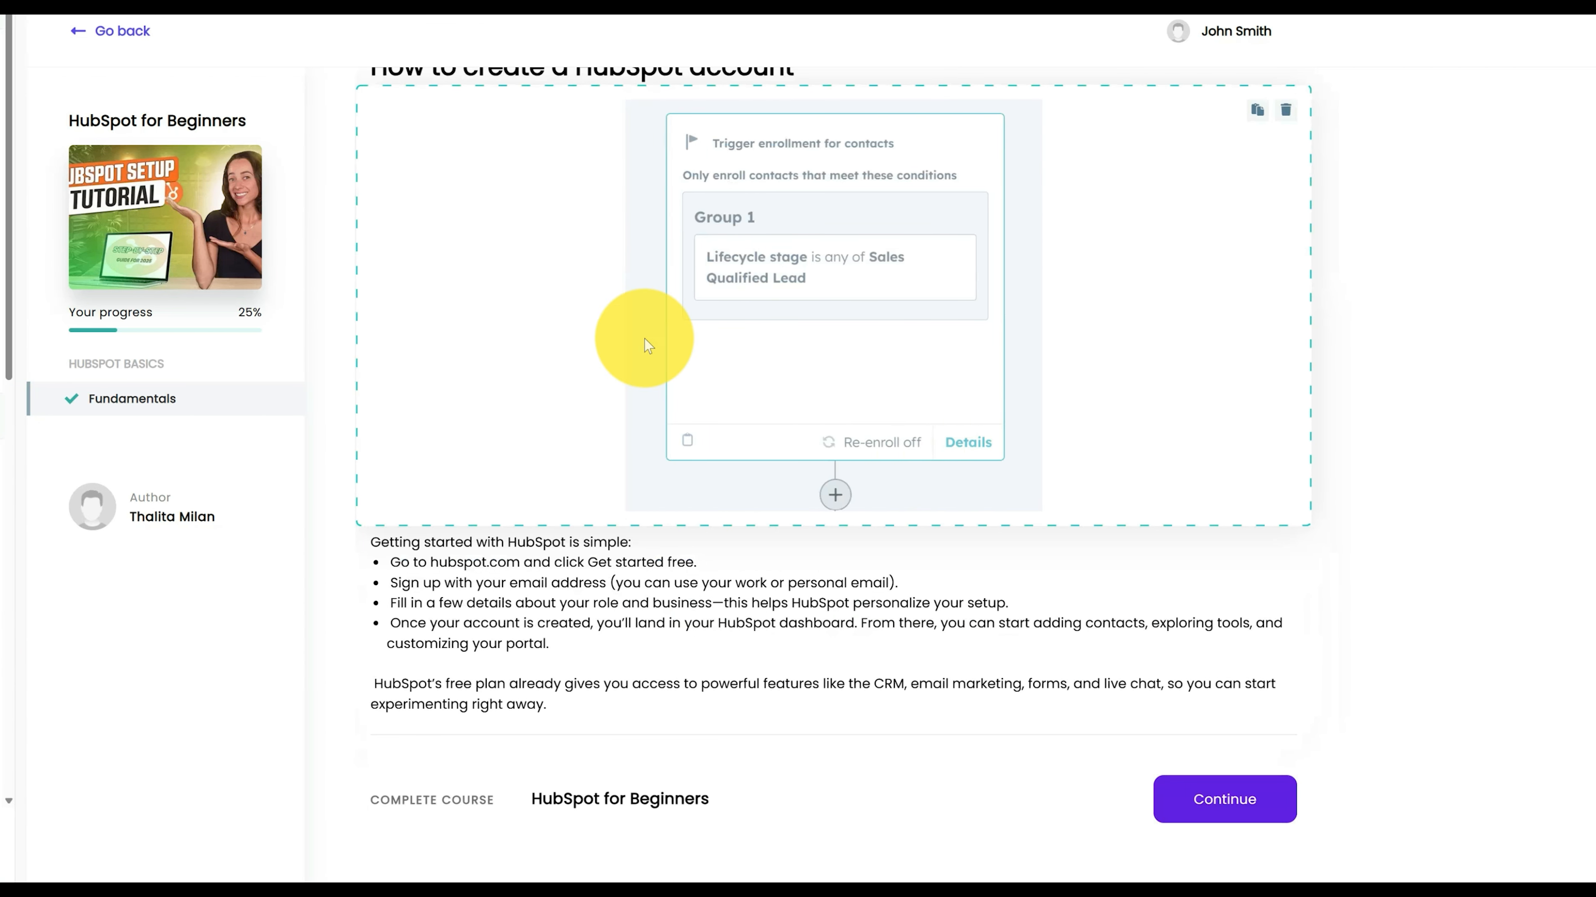
Insert a solid divider below the account creation text and leave its options at their defaults.
{"action": "left_click_drag", "start_coordinate": [203, 230], "coordinate": [1033, 752]}
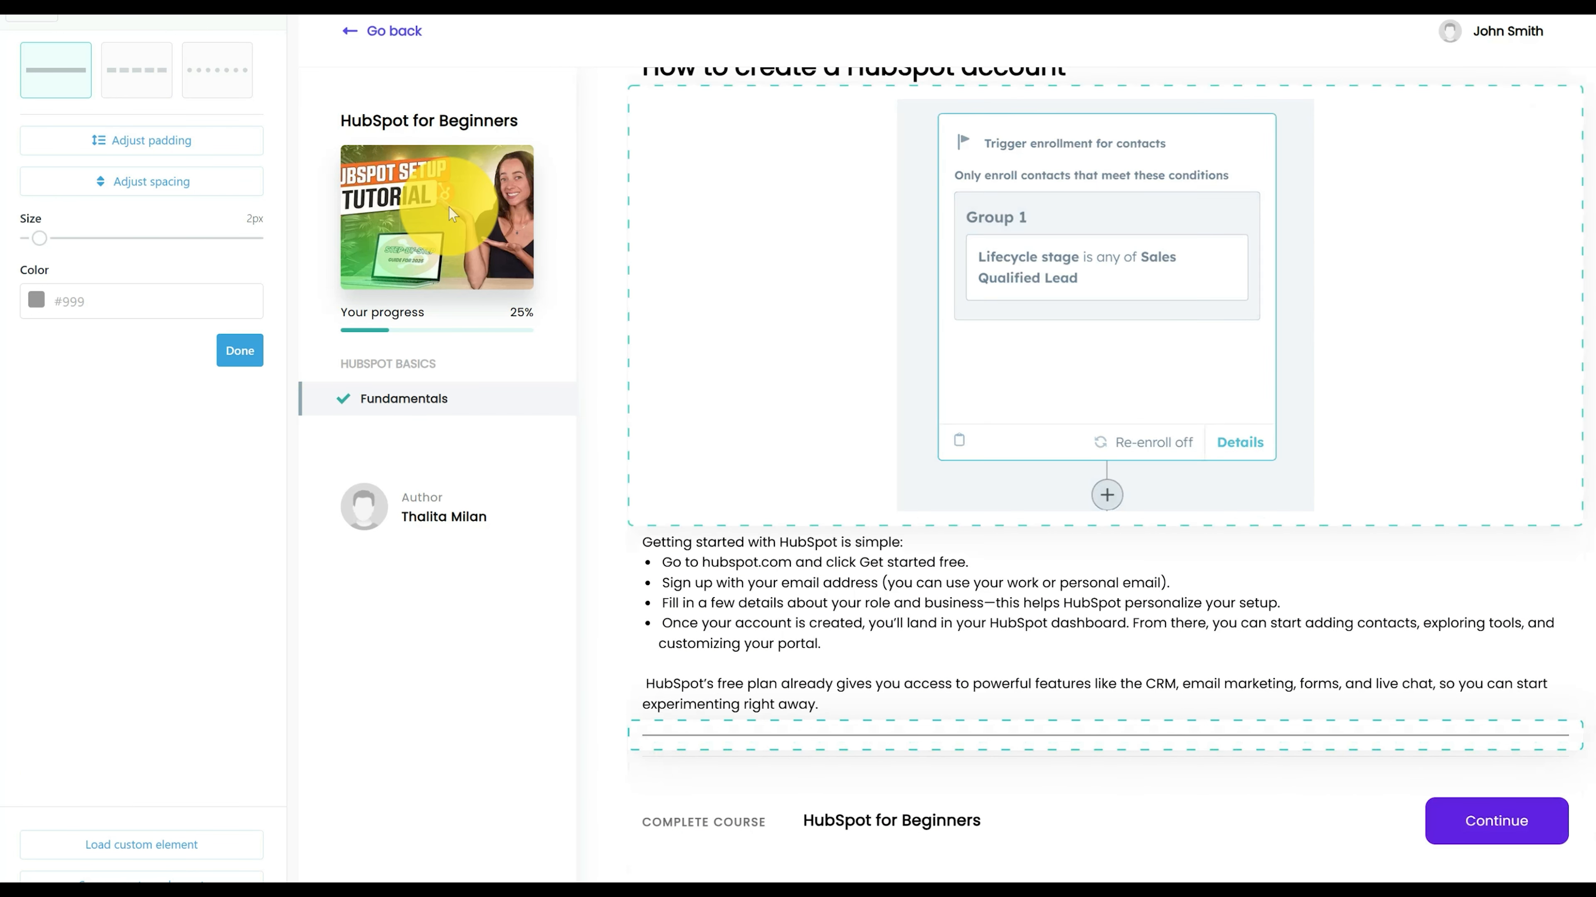
{"action": "left_click", "coordinate": [37, 46]}
Try an FAQ element between the account creation text and the divider, and delete it after expanding its answer.
{"action": "left_click_drag", "start_coordinate": [65, 318], "coordinate": [943, 799]}
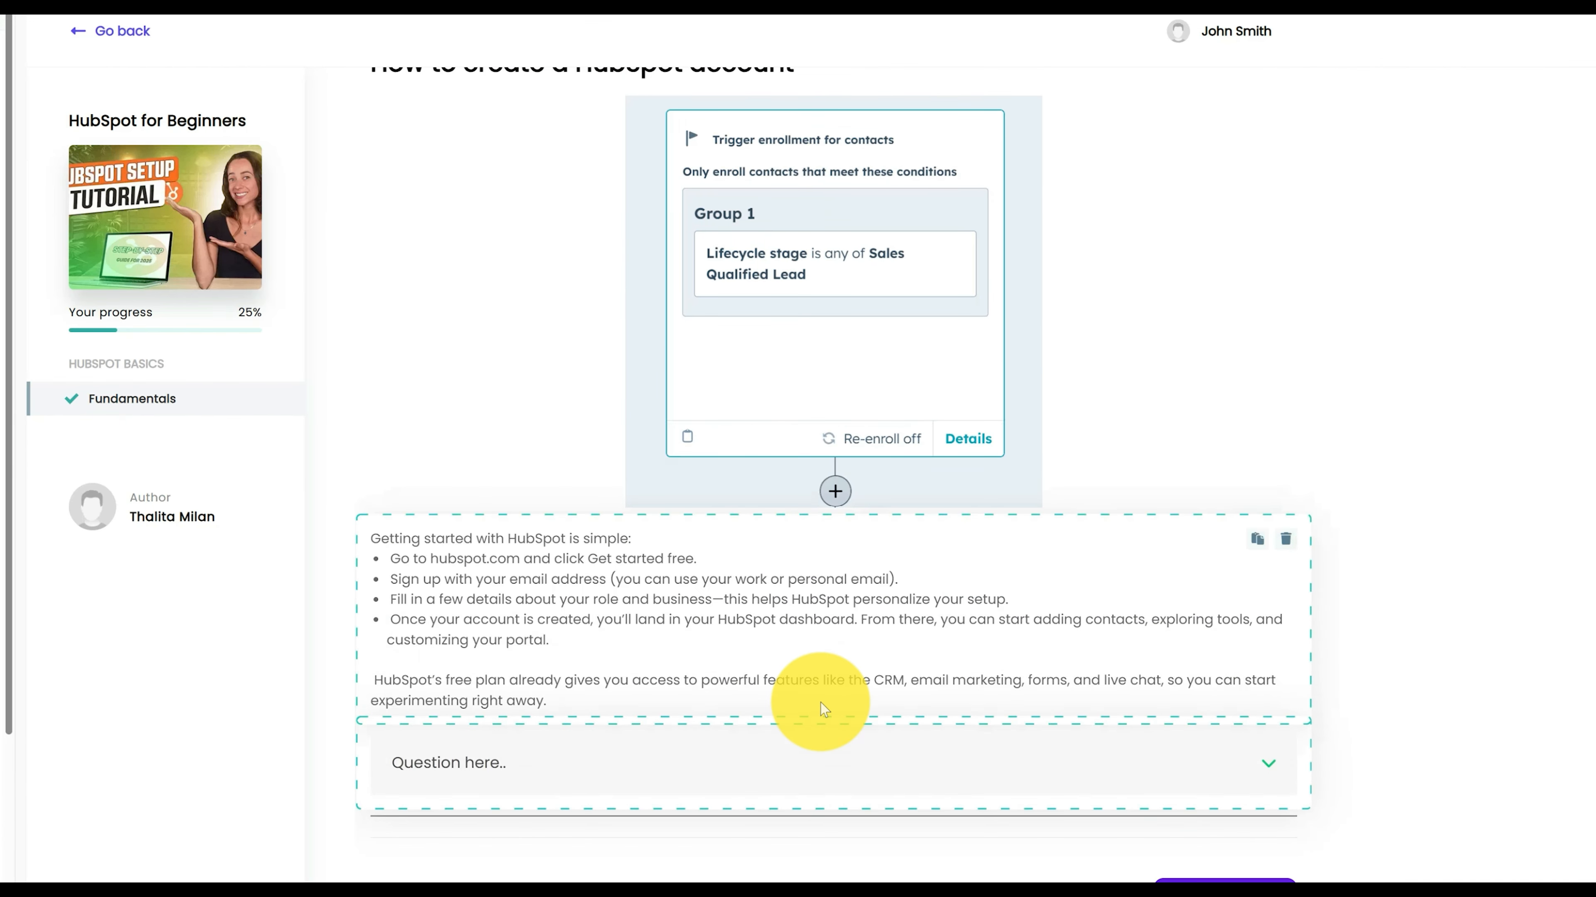
{"action": "scroll", "coordinate": [1095, 730], "scroll_direction": "down", "scroll_amount": 1}
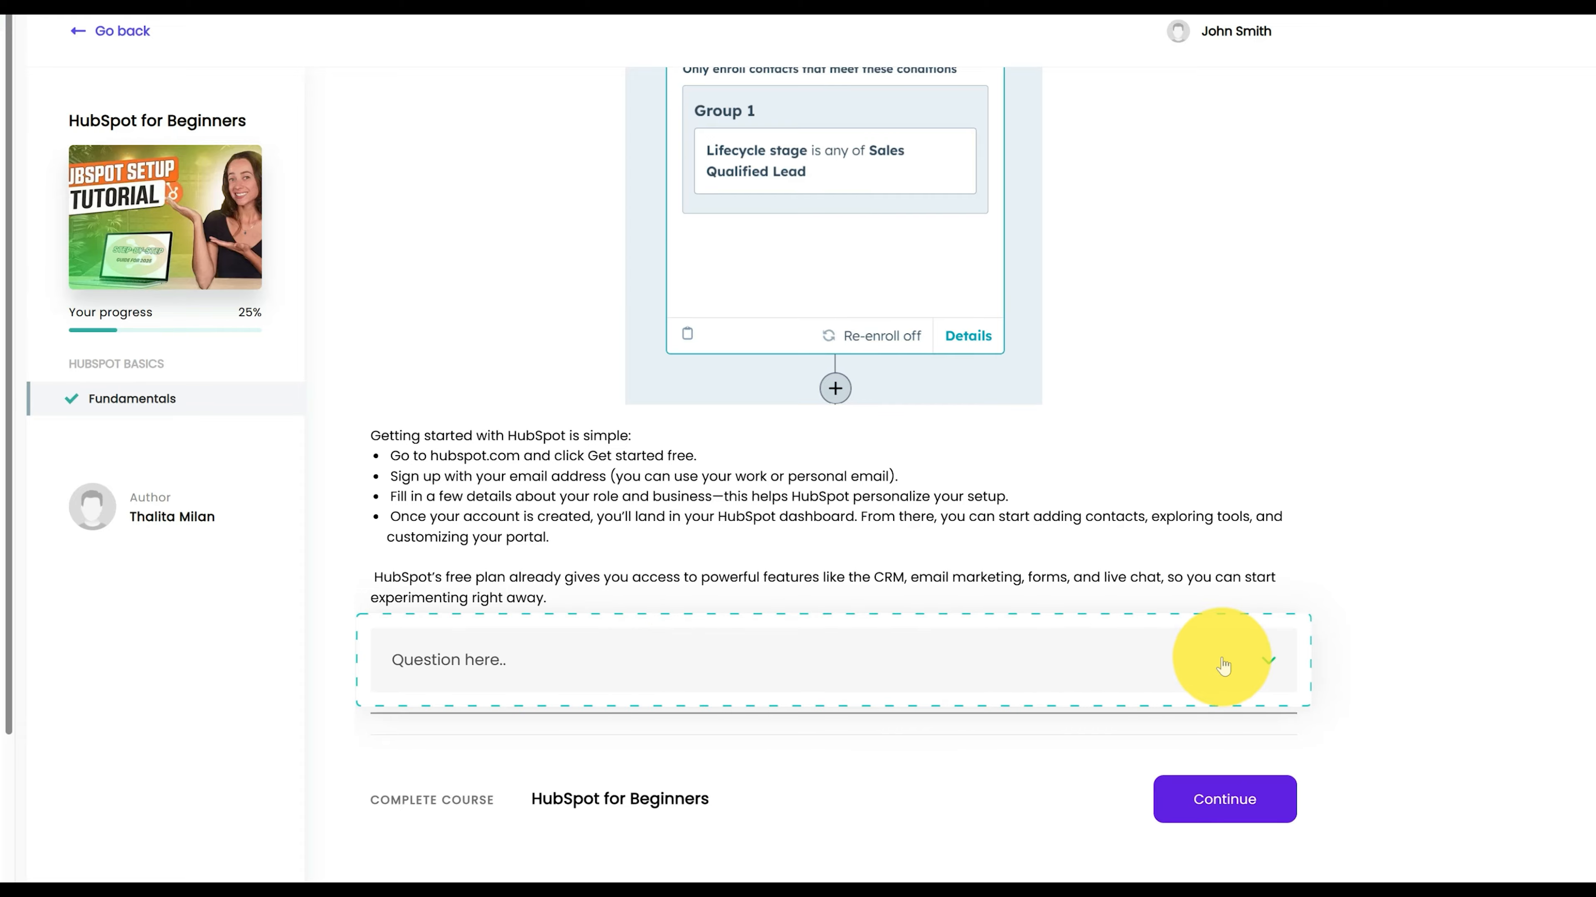
{"action": "left_click", "coordinate": [1268, 664]}
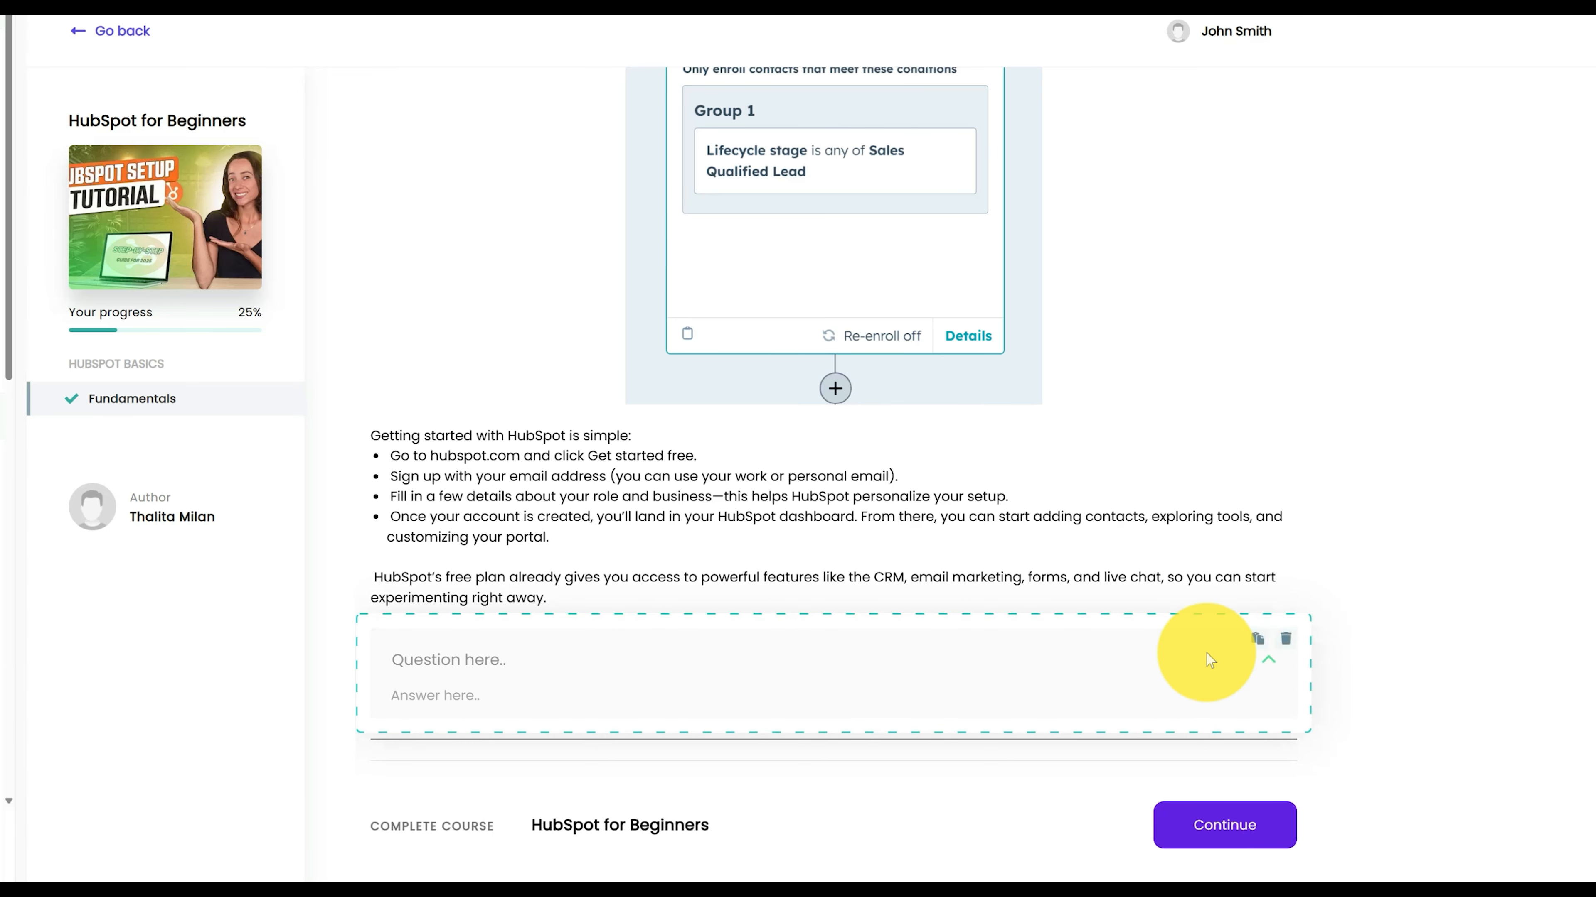
{"action": "left_click", "coordinate": [1291, 641]}
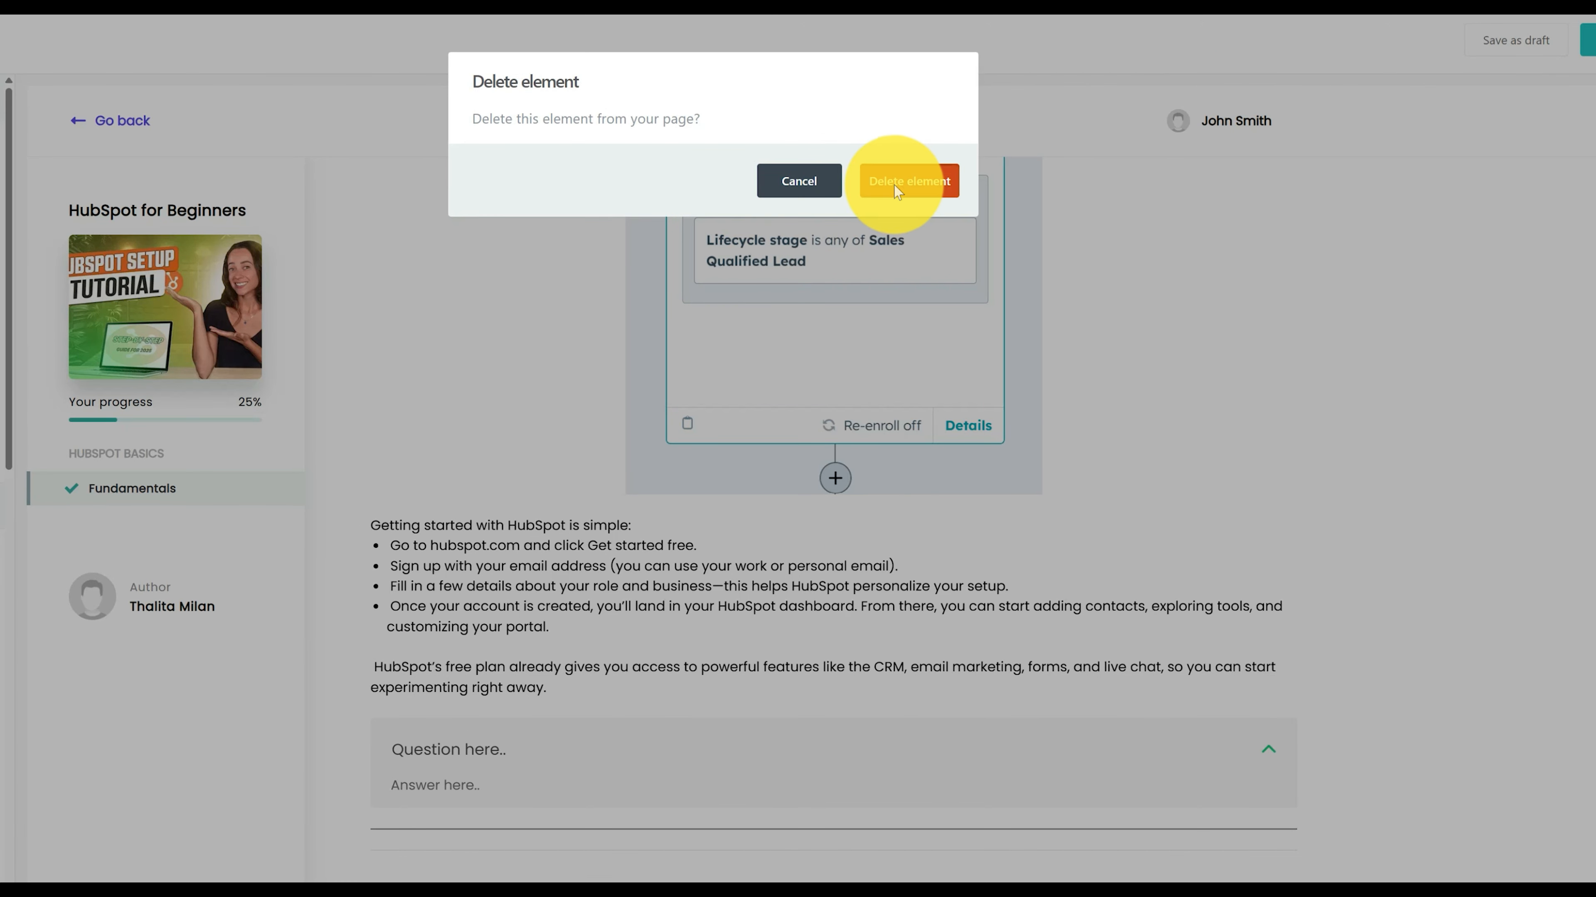
{"action": "left_click", "coordinate": [909, 182]}
Insert a two-column block above the divider and place a text element in its first column.
{"action": "left_click_drag", "start_coordinate": [202, 375], "coordinate": [1043, 803]}
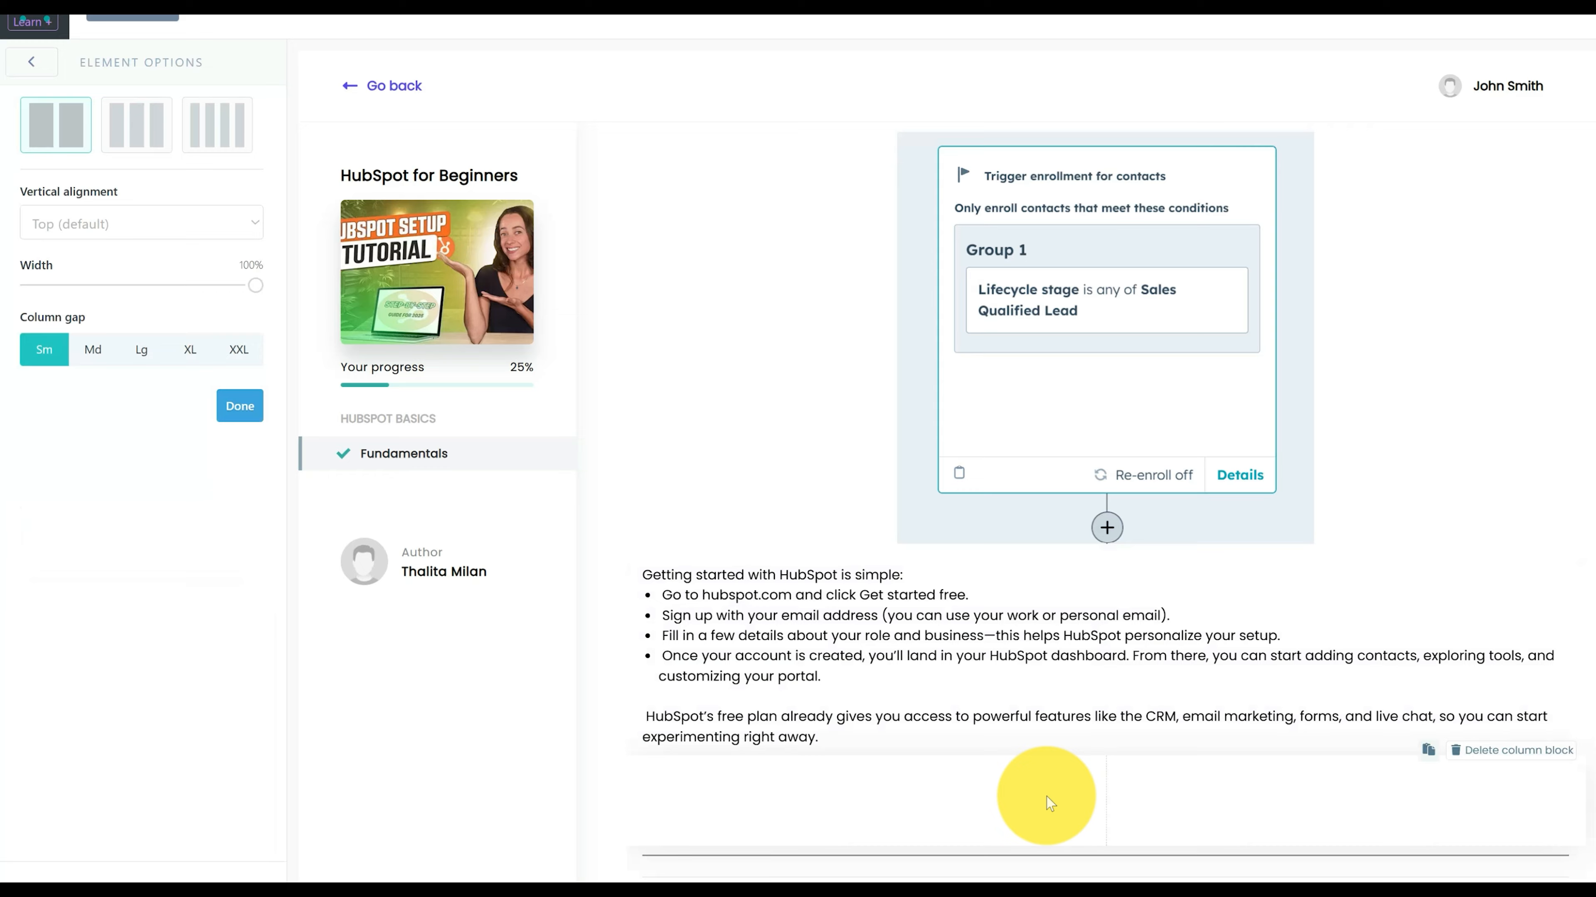
{"action": "left_click", "coordinate": [30, 61]}
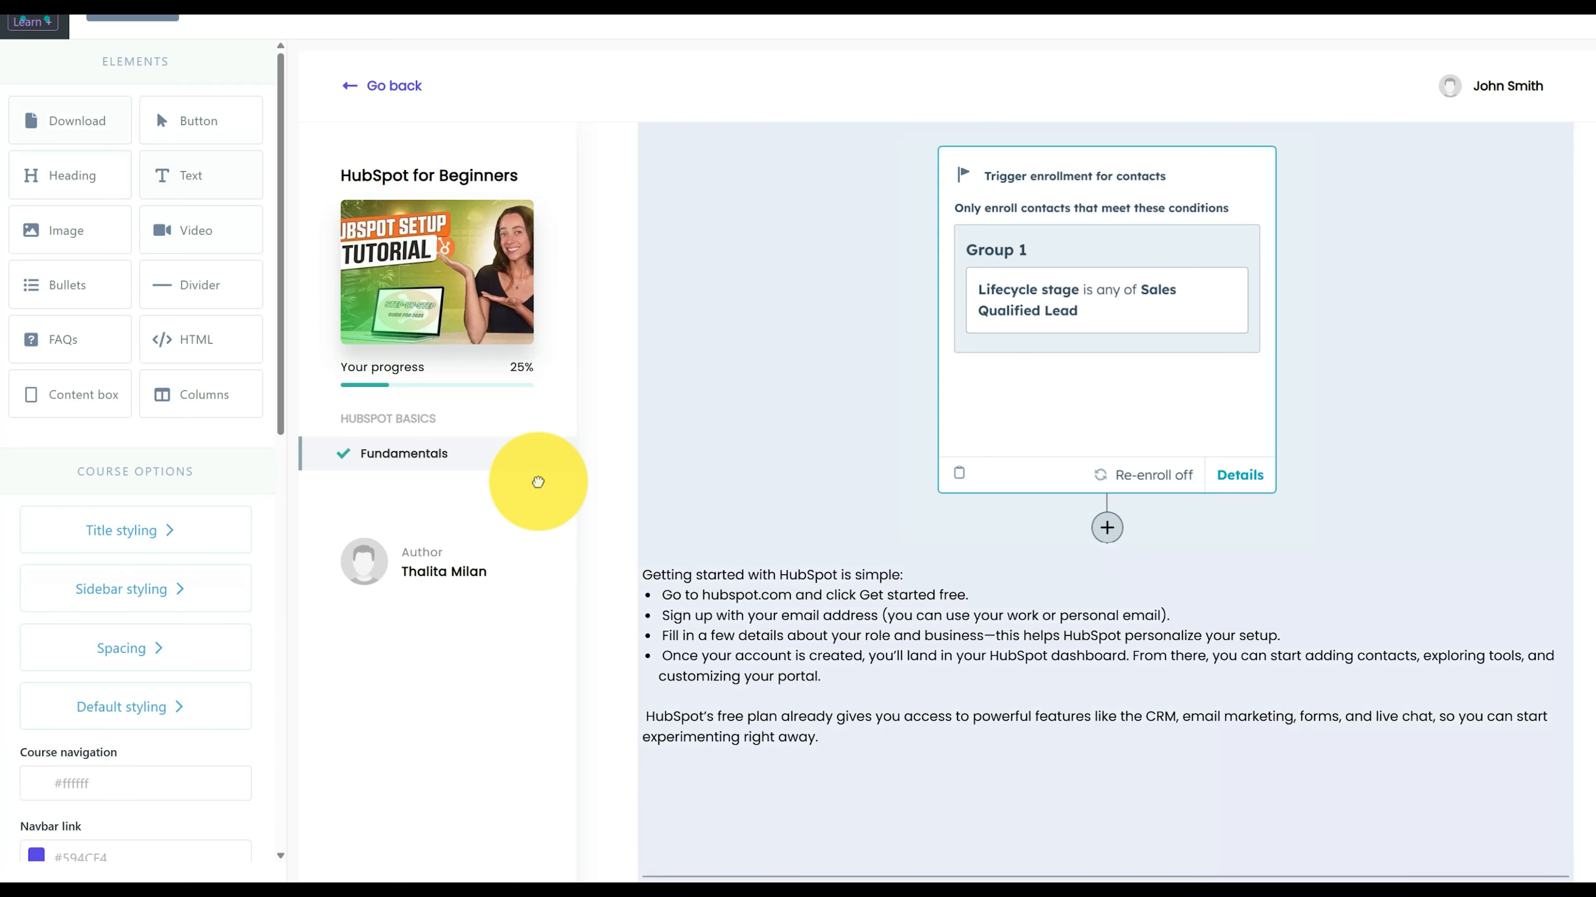
{"action": "left_click_drag", "start_coordinate": [539, 482], "coordinate": [811, 857]}
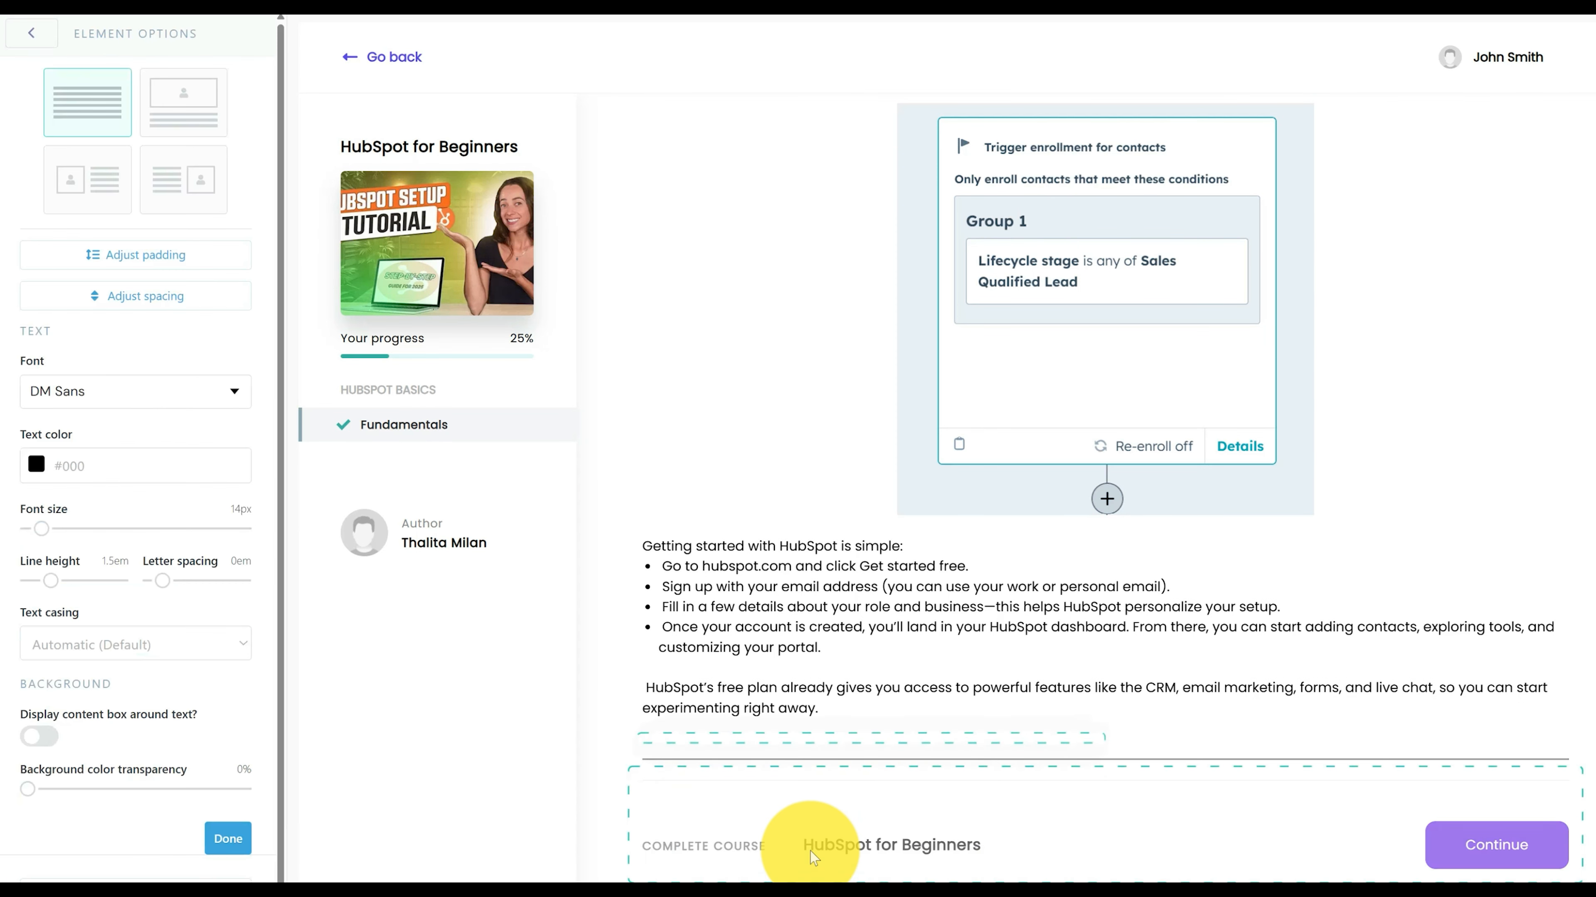
{"action": "left_click", "coordinate": [34, 35]}
Try the red TM logo image from the library in the second column, and delete the entire column block.
{"action": "left_click_drag", "start_coordinate": [79, 197], "coordinate": [1282, 845]}
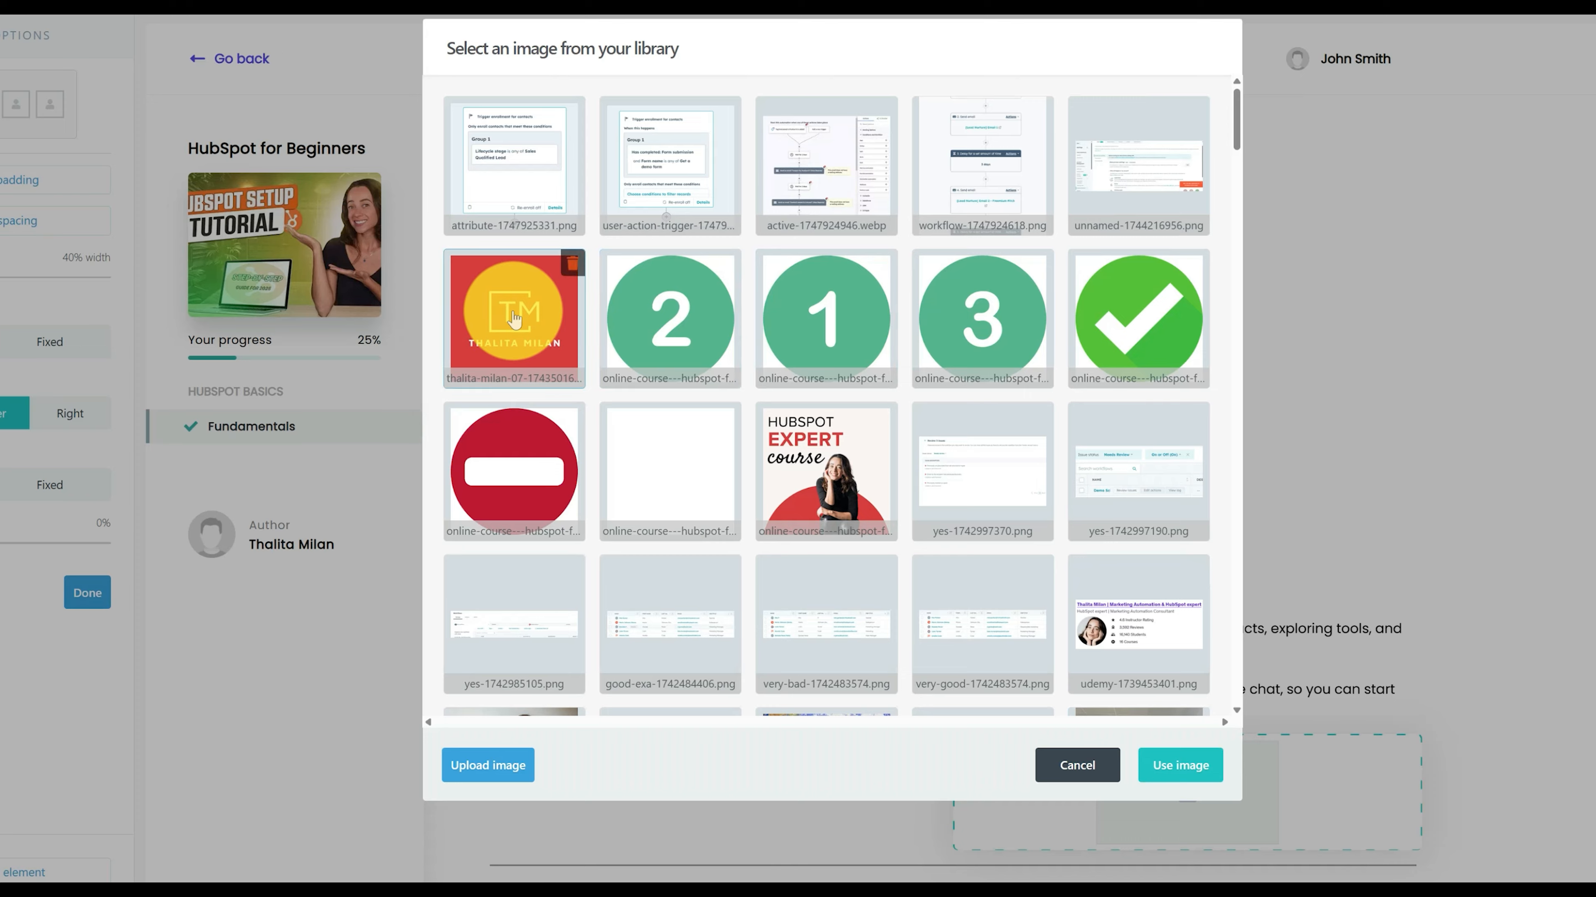
{"action": "left_click", "coordinate": [1175, 767]}
{"action": "scroll", "coordinate": [629, 565], "scroll_direction": "down", "scroll_amount": 5}
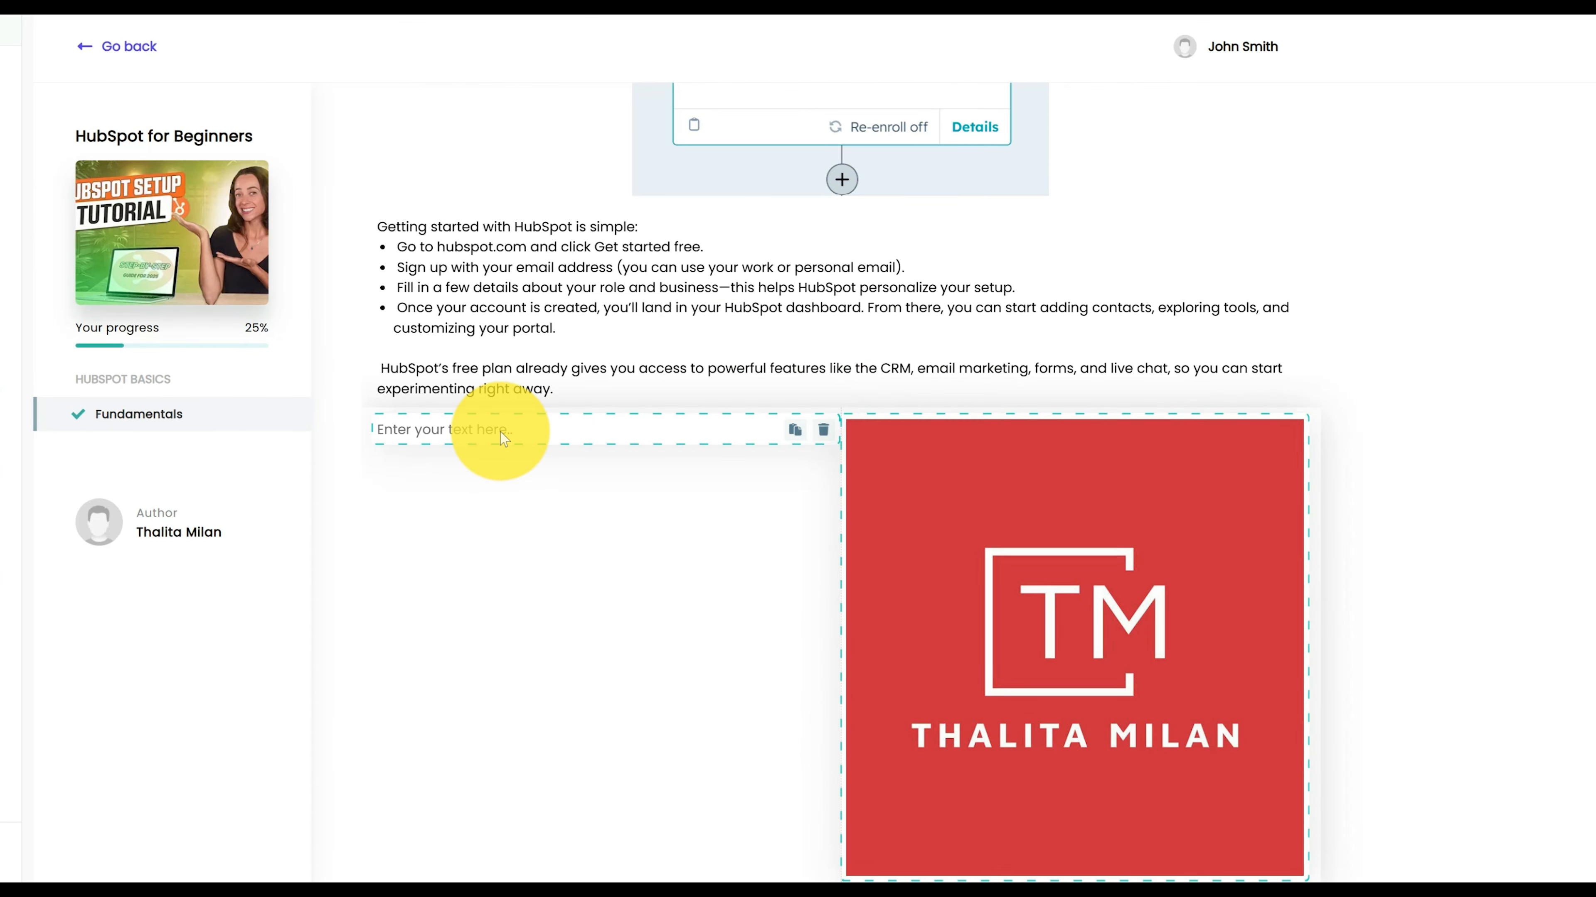
{"action": "mouse_move", "coordinate": [988, 545]}
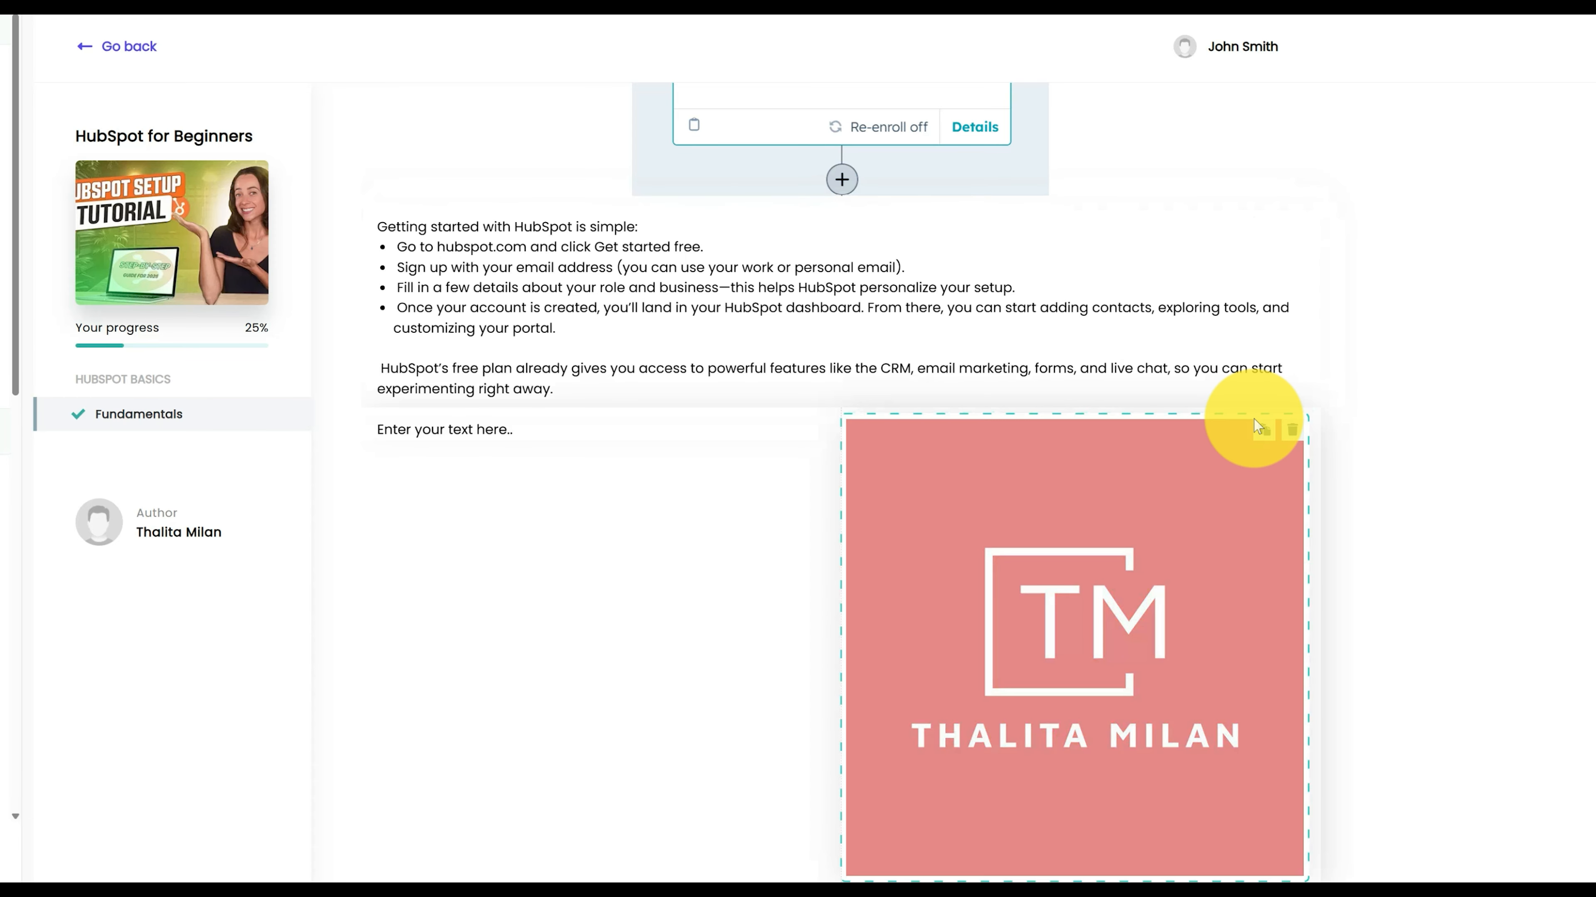
{"action": "left_click", "coordinate": [1261, 413]}
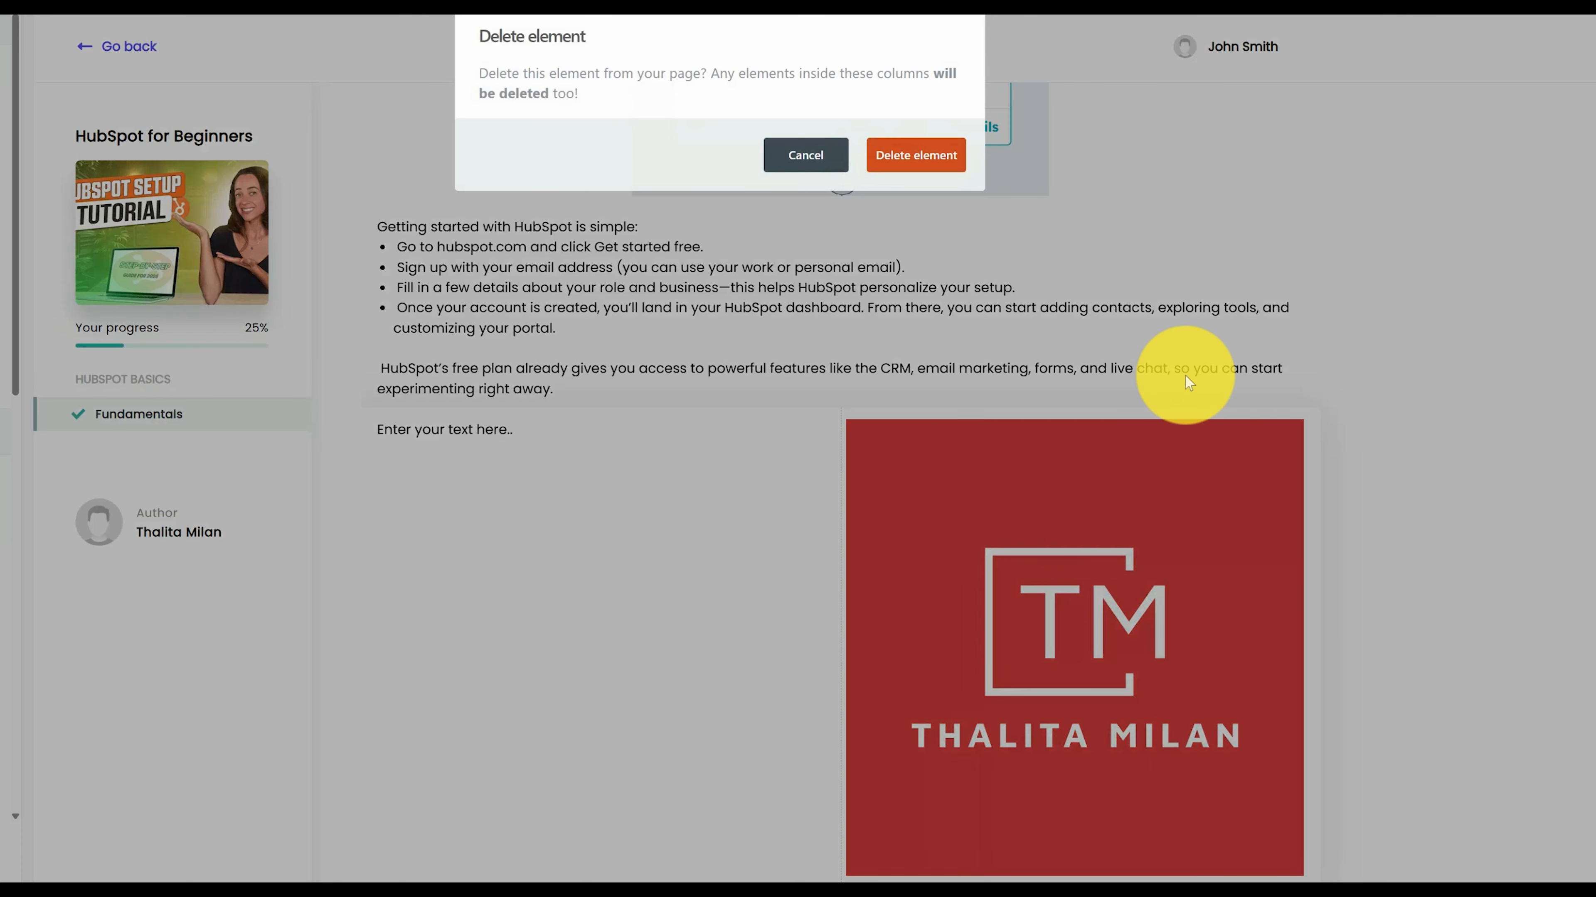
{"action": "left_click", "coordinate": [917, 151]}
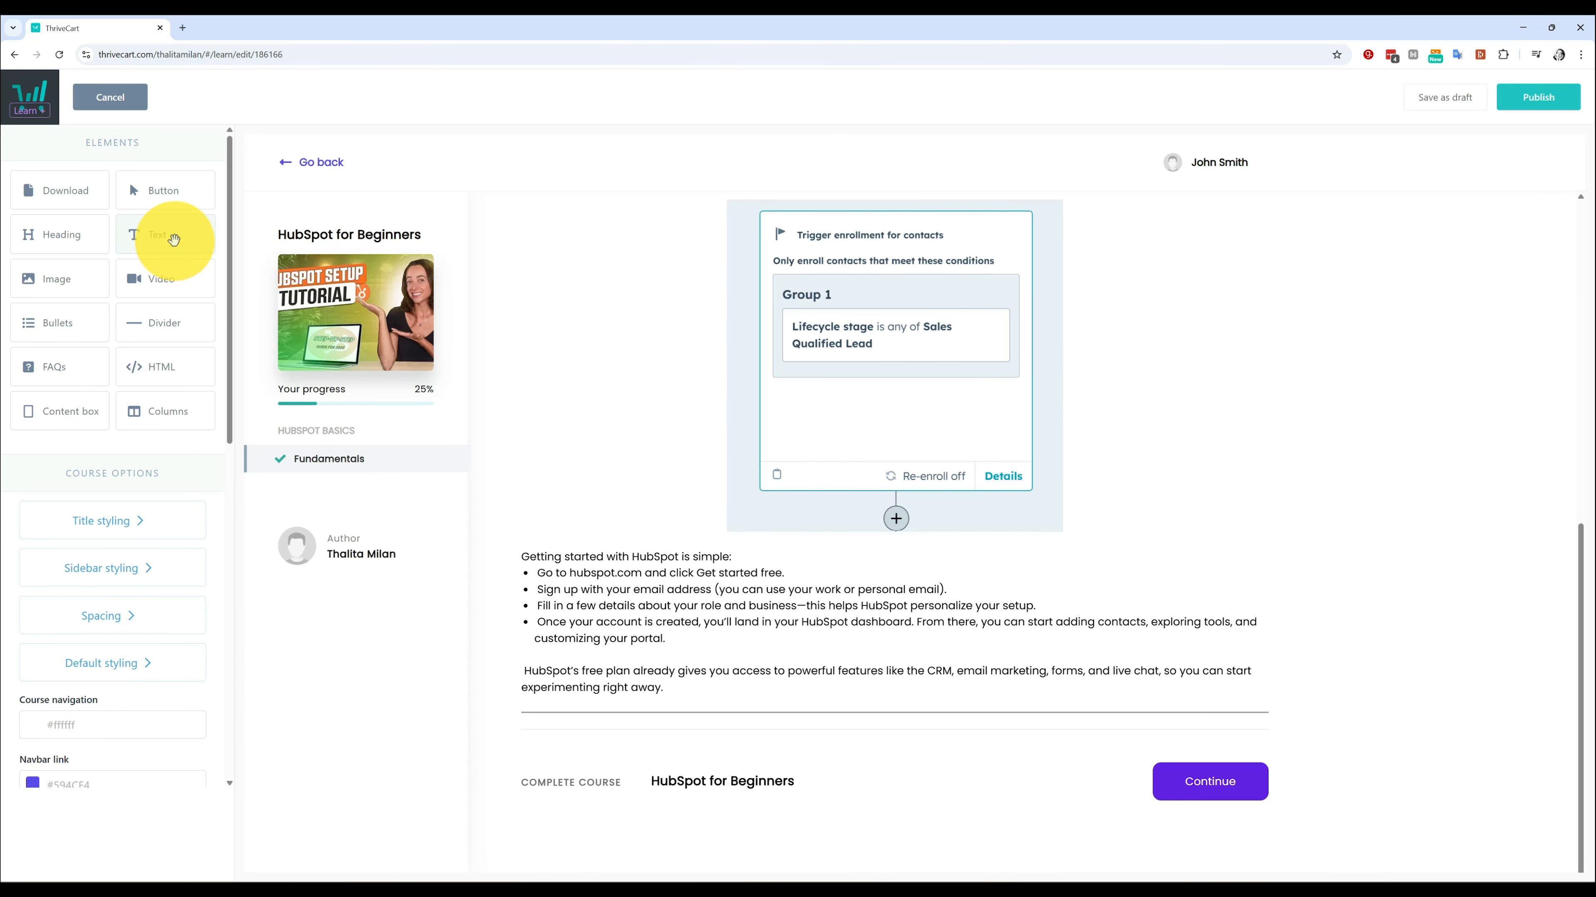
Insert a video element between the account creation text and the divider.
{"action": "left_click_drag", "start_coordinate": [205, 282], "coordinate": [825, 749]}
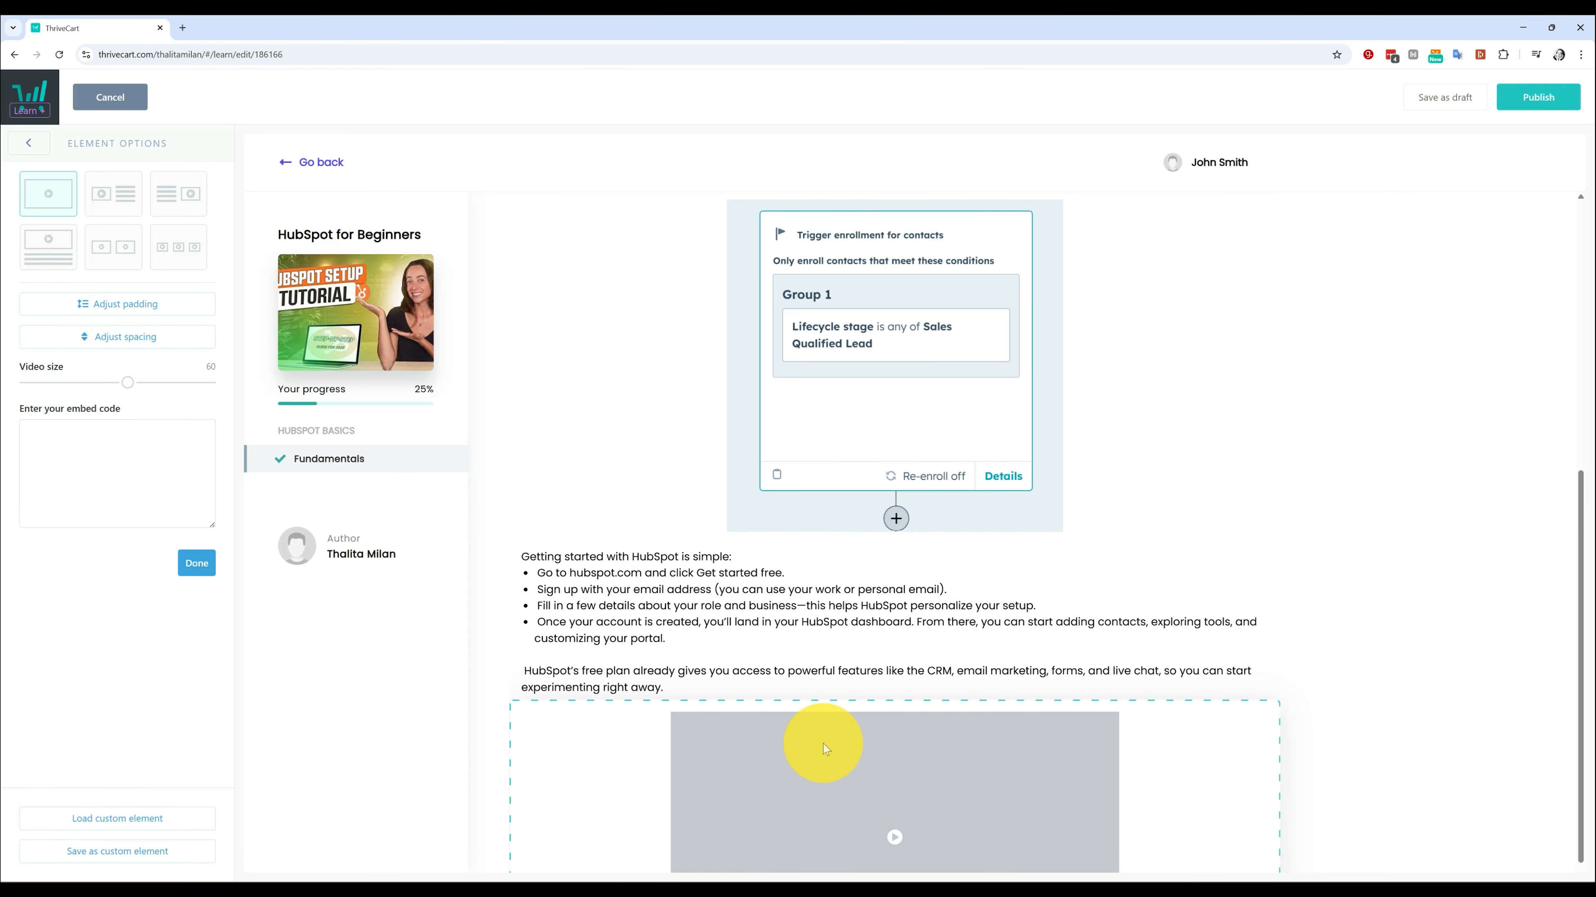
{"action": "scroll", "coordinate": [798, 741], "scroll_direction": "down", "scroll_amount": 4}
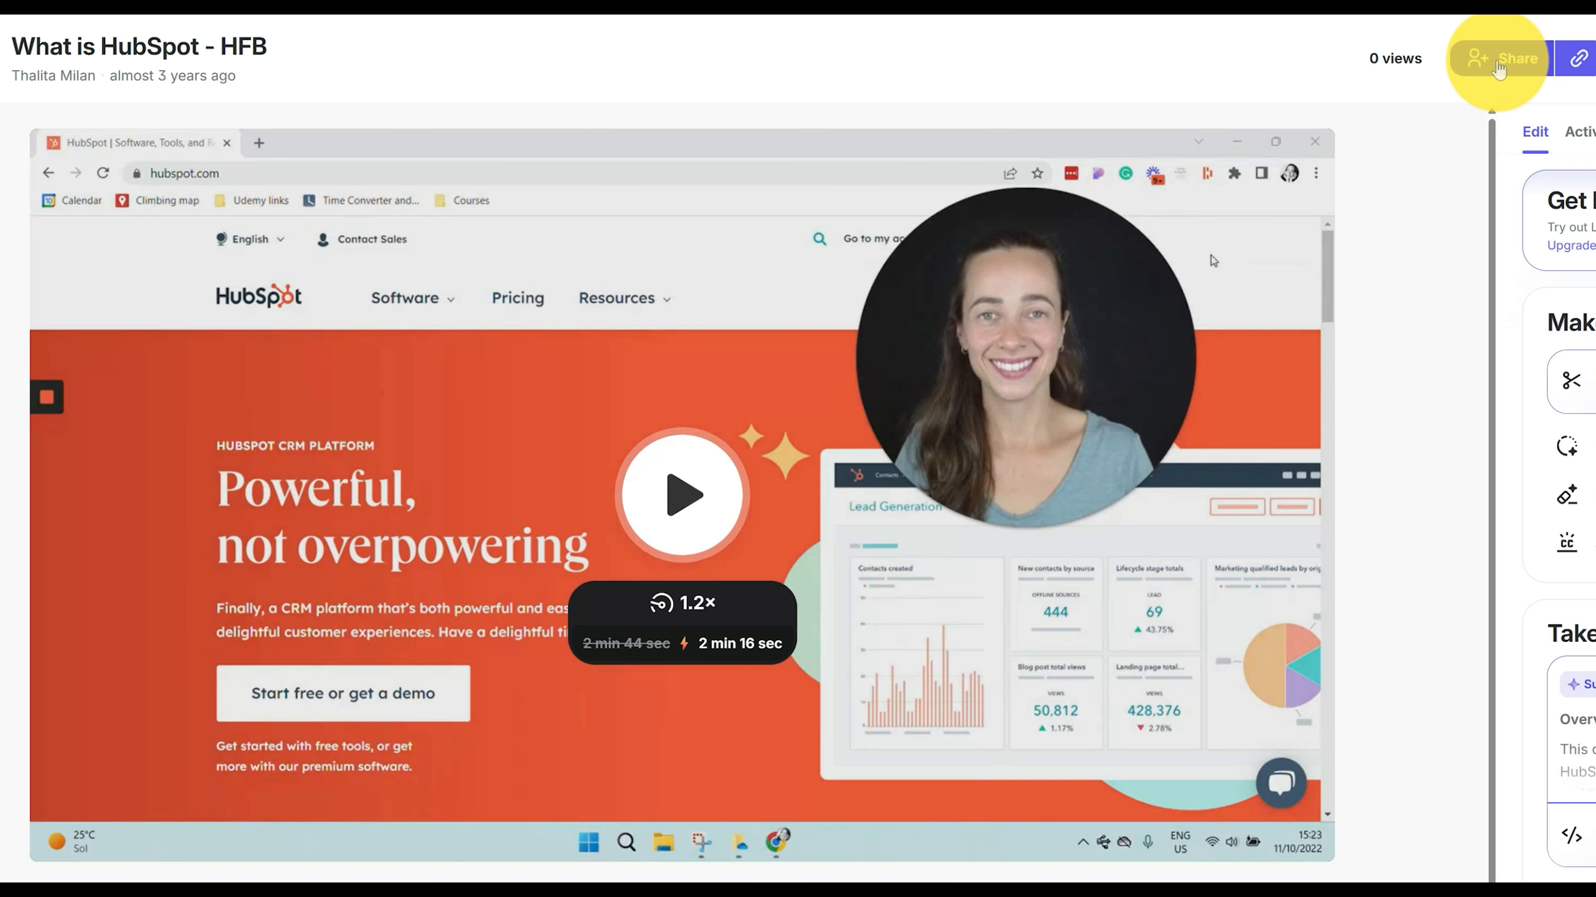
On the video hosting page, copy the responsive-size embed code of the "What is HubSpot - HFB" video.
{"action": "left_click", "coordinate": [1498, 65]}
{"action": "left_click", "coordinate": [1003, 206]}
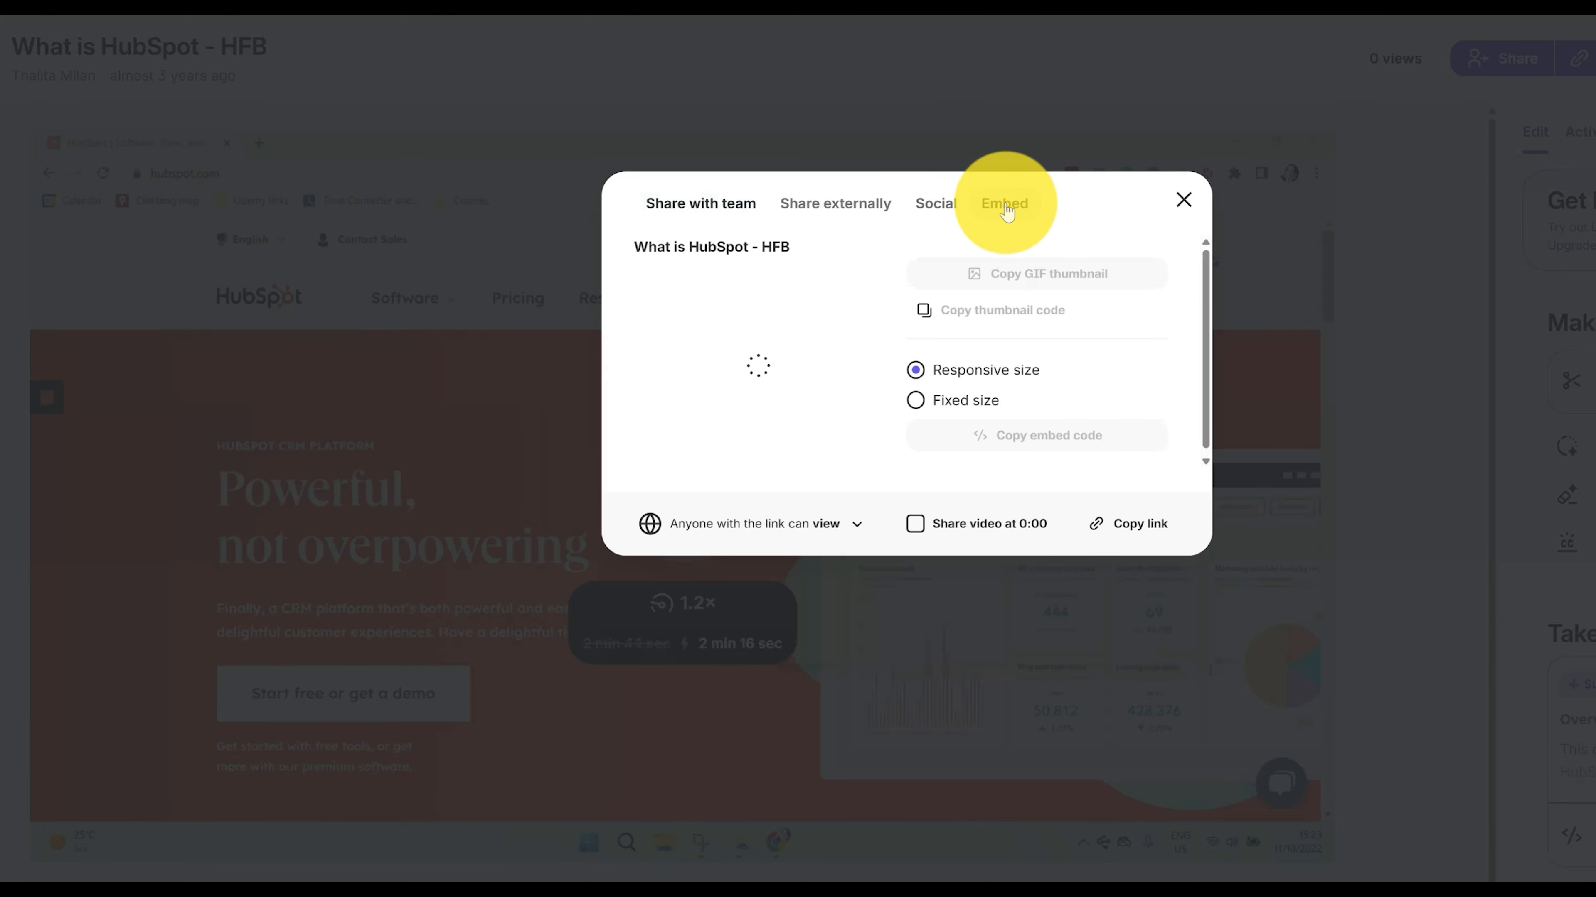
{"action": "left_click", "coordinate": [1051, 433]}
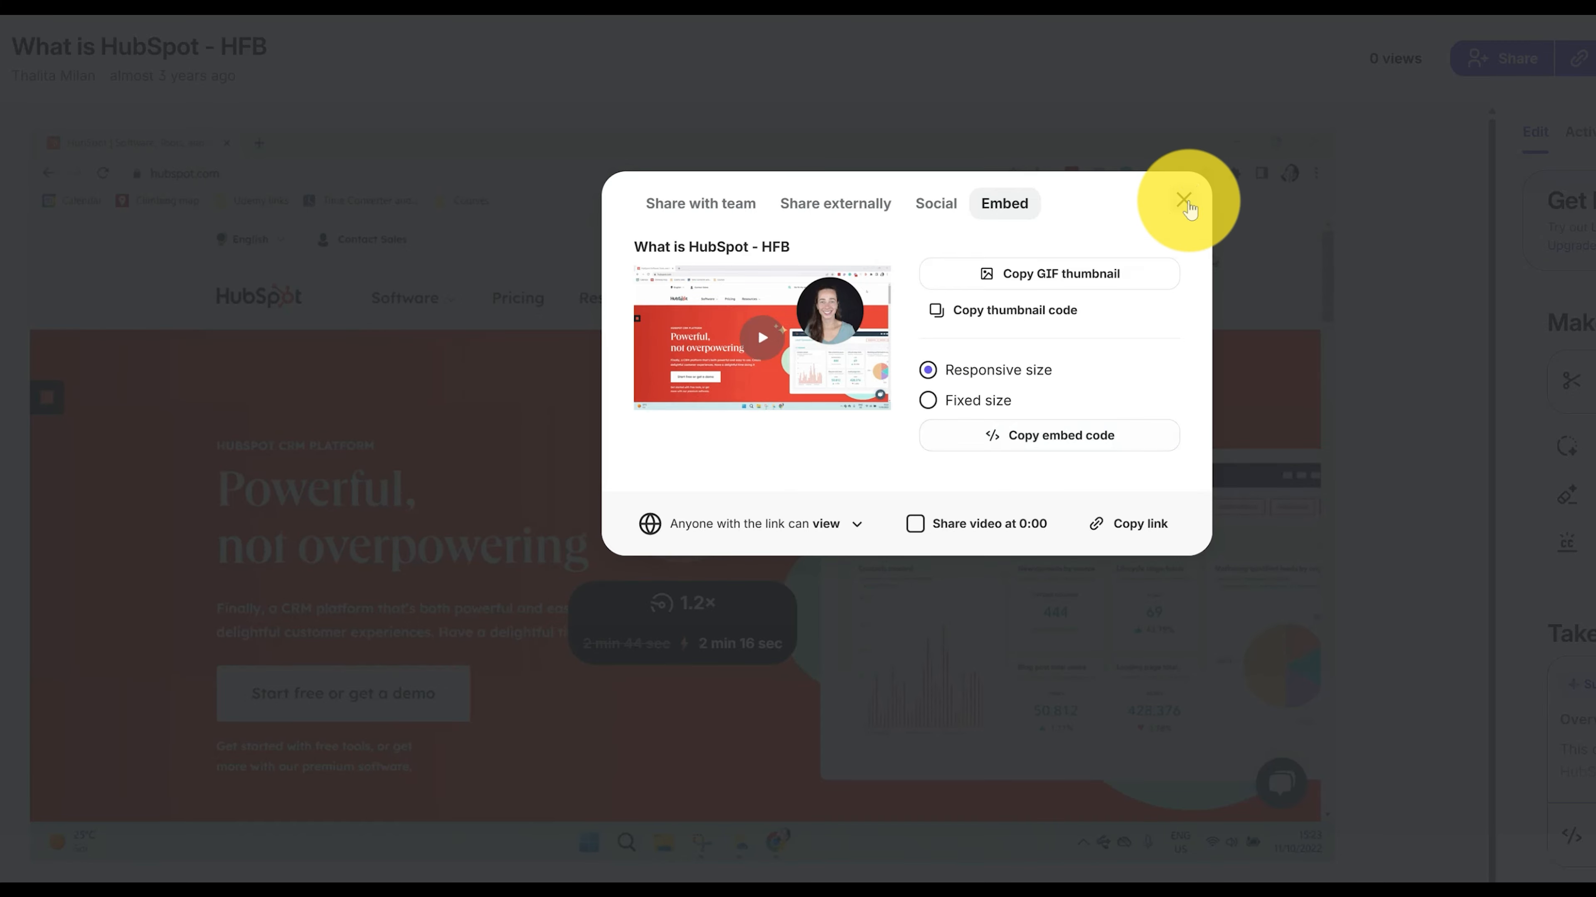
{"action": "left_click", "coordinate": [1184, 200]}
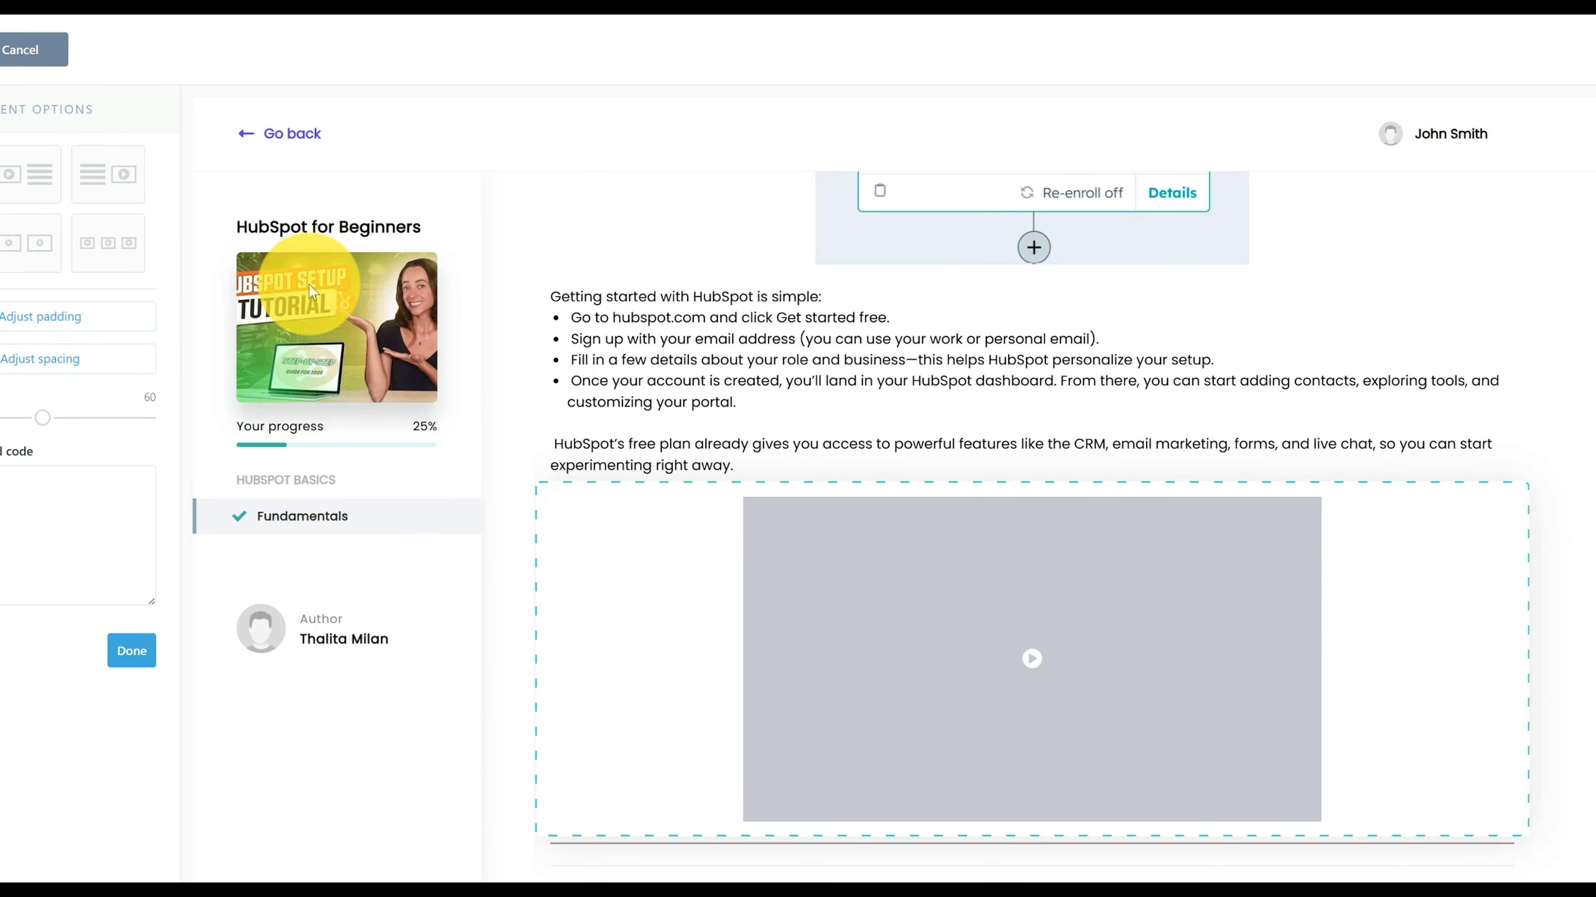
Paste the copied embed code into the lesson's video element and finish editing the element.
{"action": "left_click", "coordinate": [74, 475]}
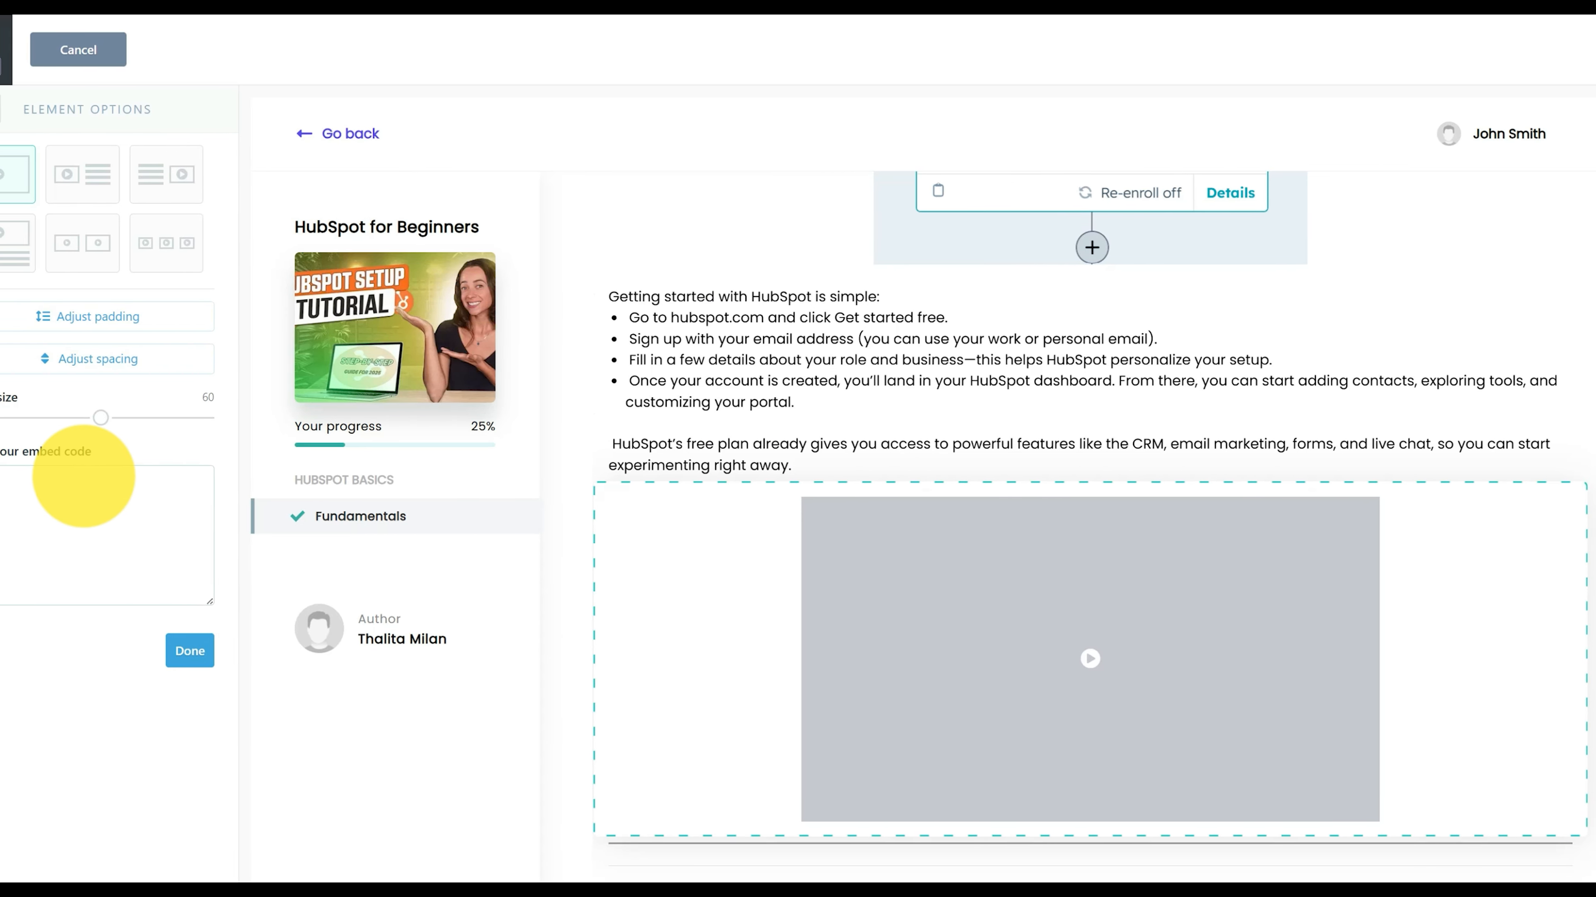
{"action": "key", "text": "ctrl+v"}
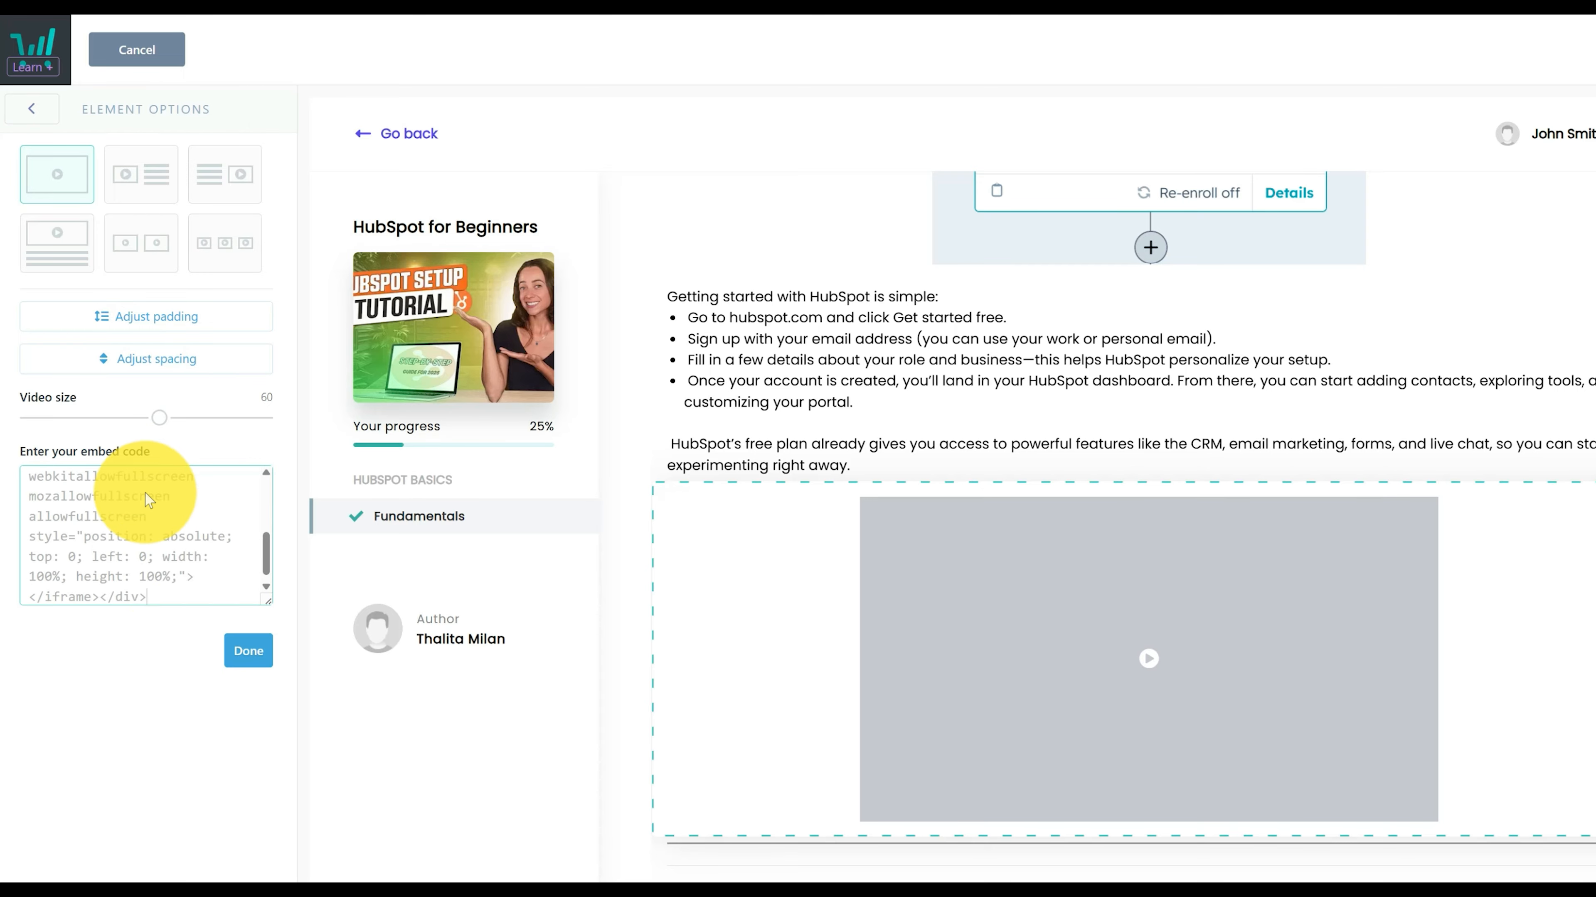
{"action": "left_click", "coordinate": [248, 653]}
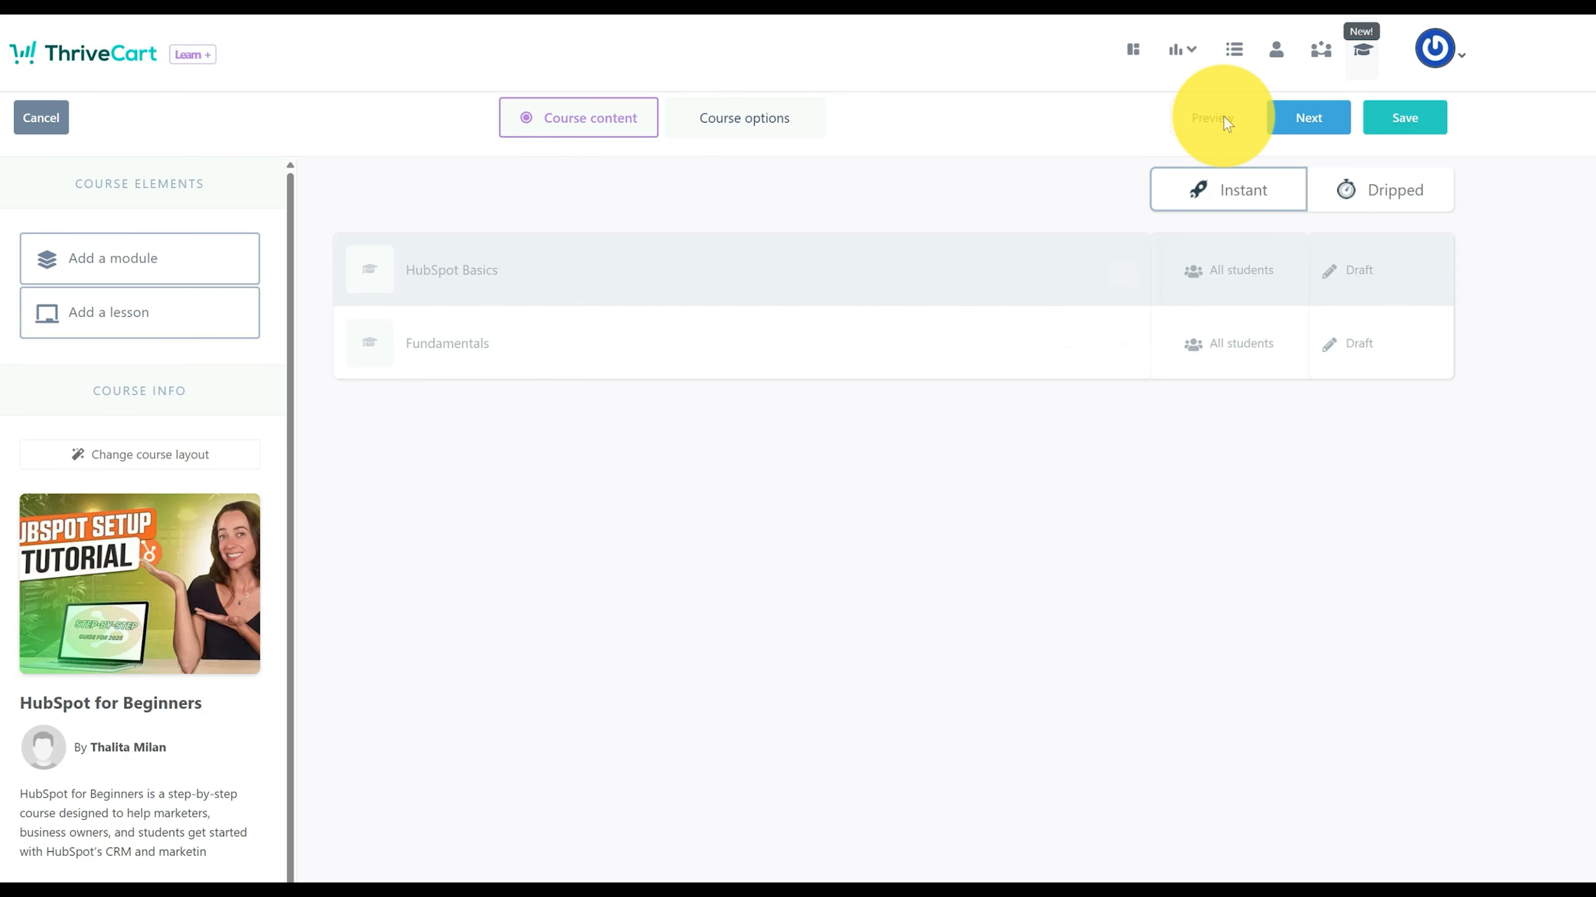
Preview the course, and open the Fundamentals lesson in the editor to review its image and text content.
{"action": "left_click", "coordinate": [1226, 123]}
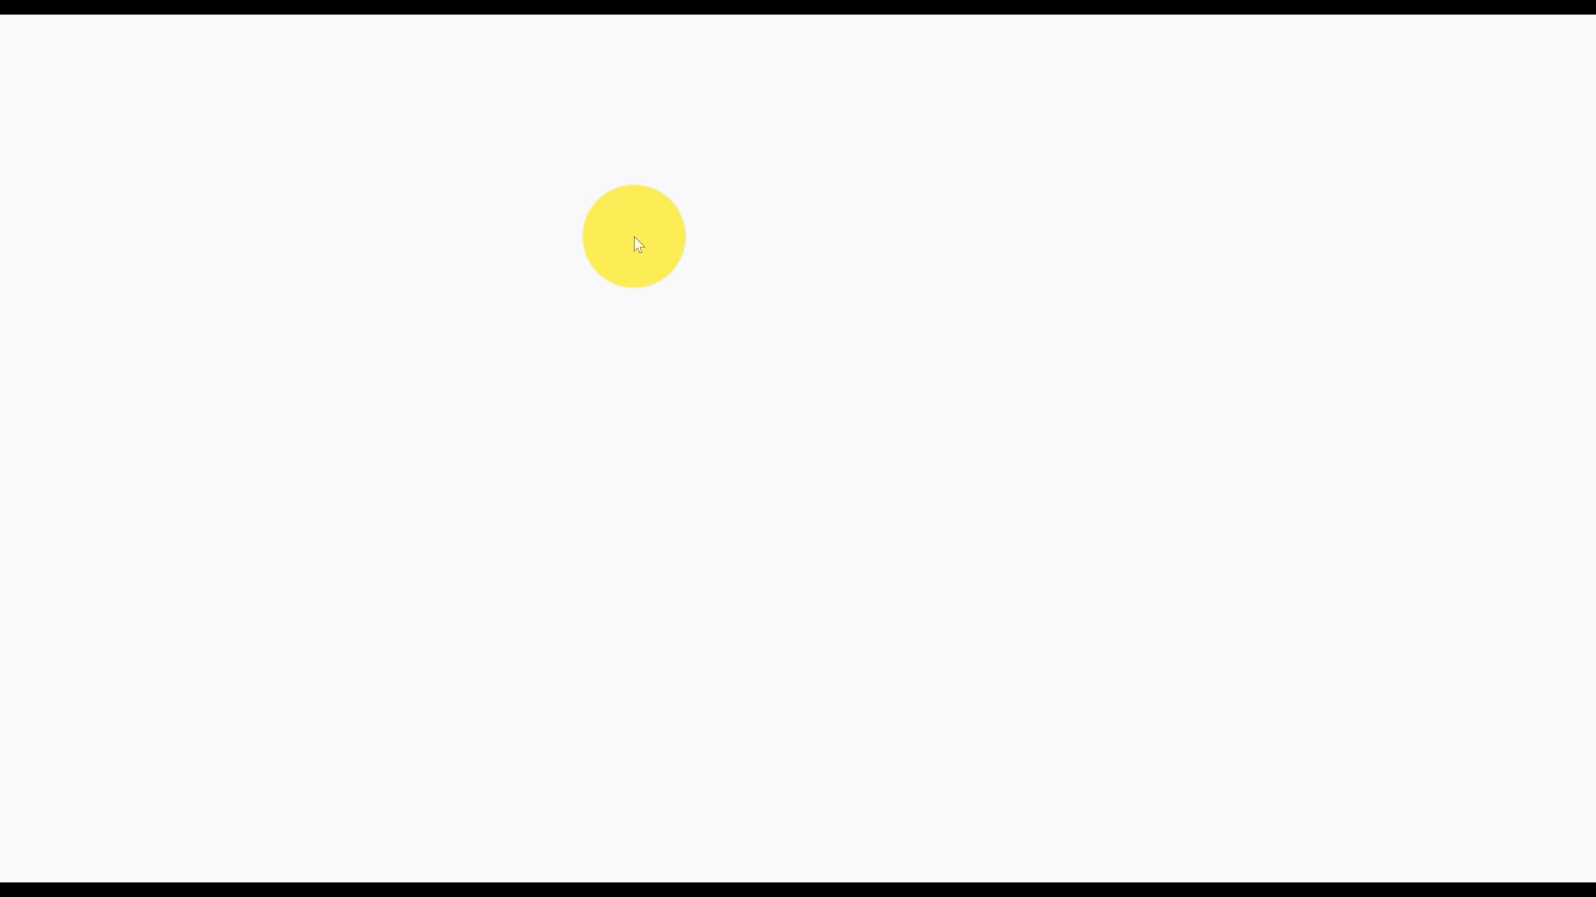
{"action": "mouse_move", "coordinate": [682, 754]}
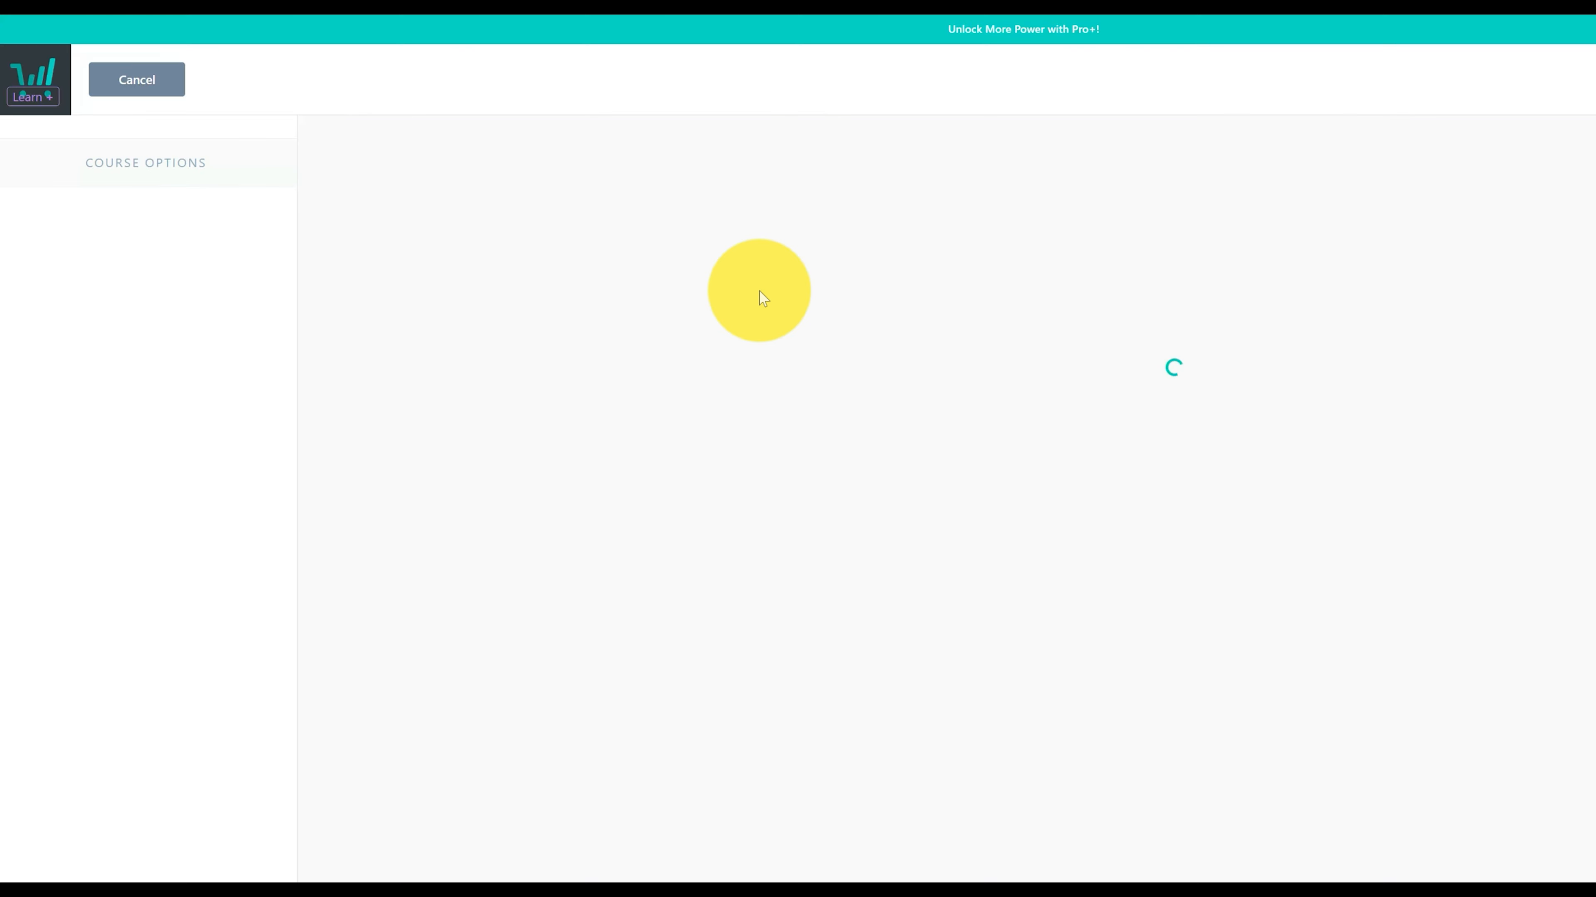
{"action": "scroll", "coordinate": [1081, 474], "scroll_direction": "down", "scroll_amount": 5}
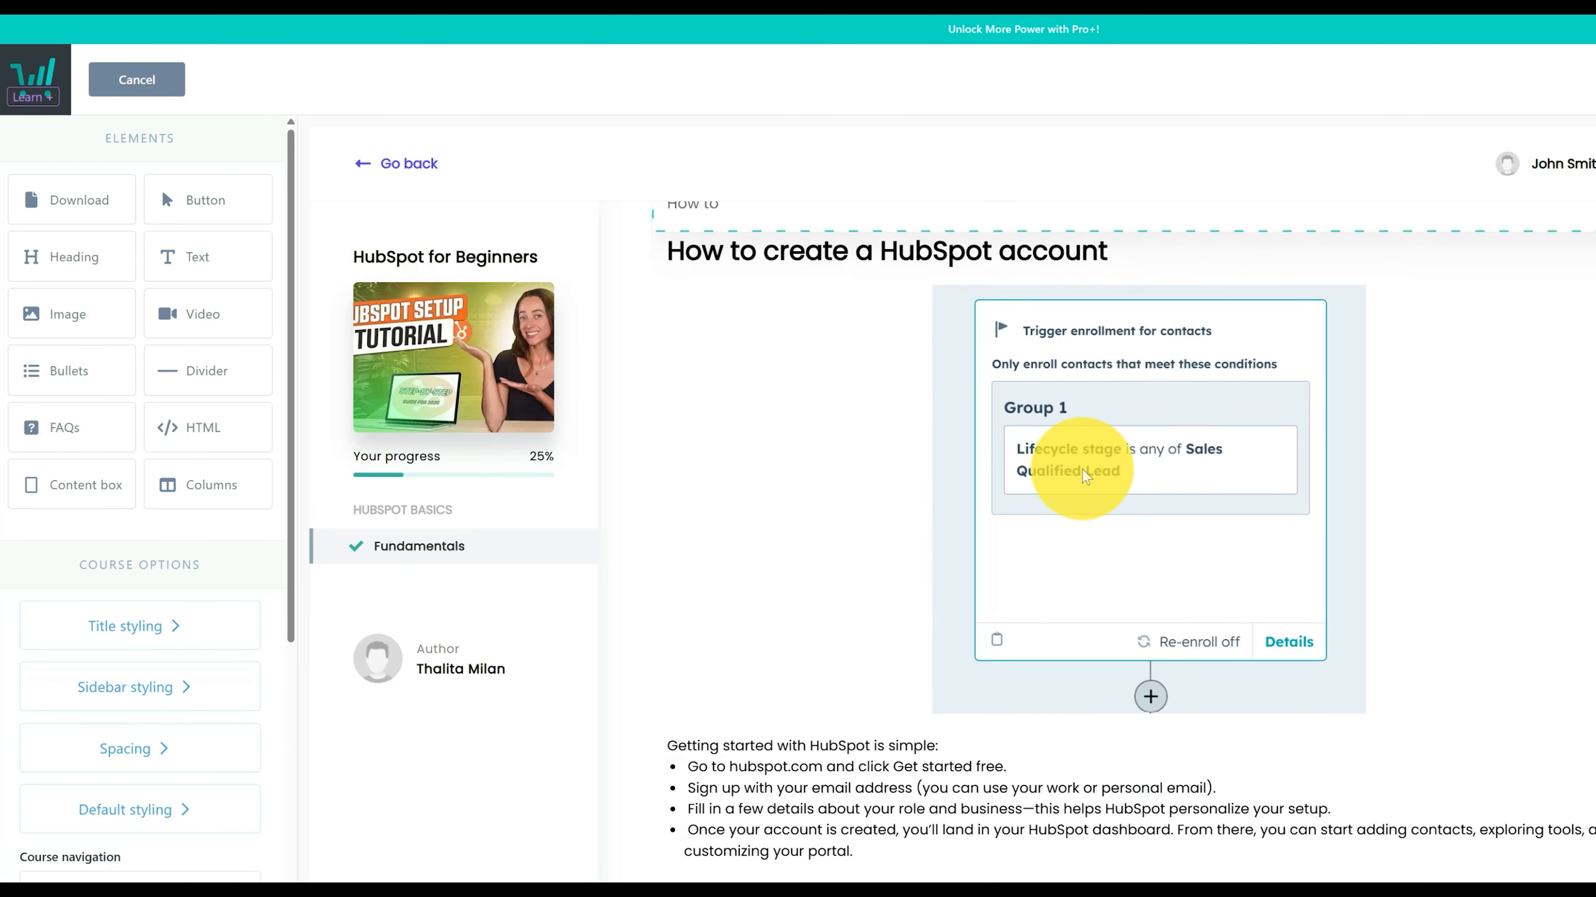
Set the size of the embedded video below the account creation text to 76 and finish editing the element.
{"action": "scroll", "coordinate": [1086, 476], "scroll_direction": "down", "scroll_amount": 5}
{"action": "left_click", "coordinate": [883, 606]}
{"action": "left_click_drag", "start_coordinate": [169, 457], "coordinate": [201, 447]}
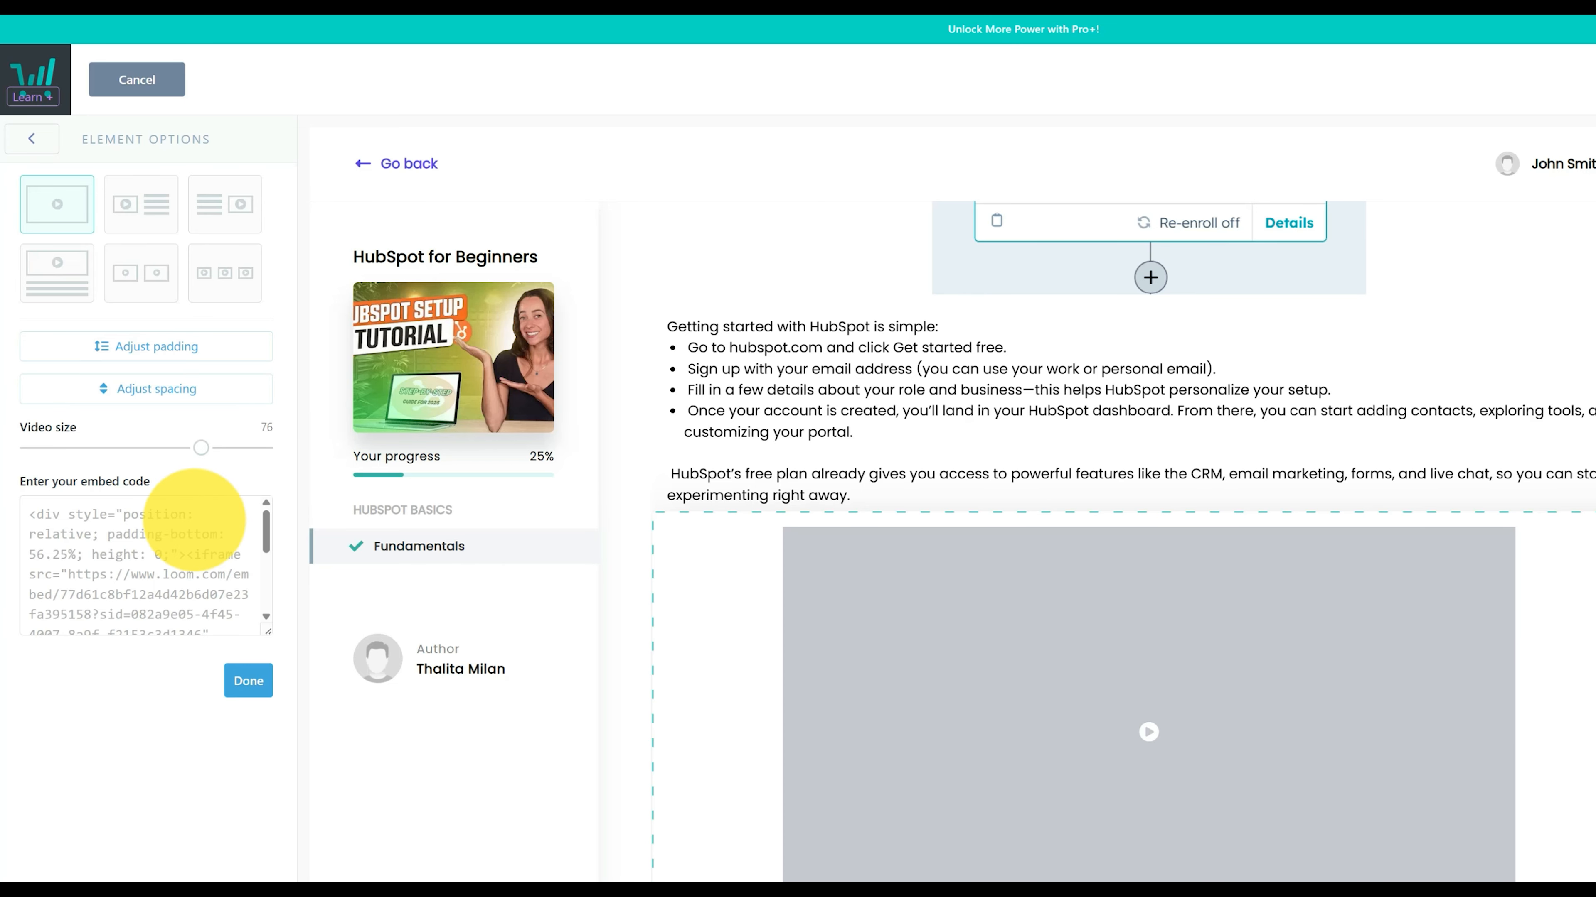
{"action": "left_click", "coordinate": [248, 681]}
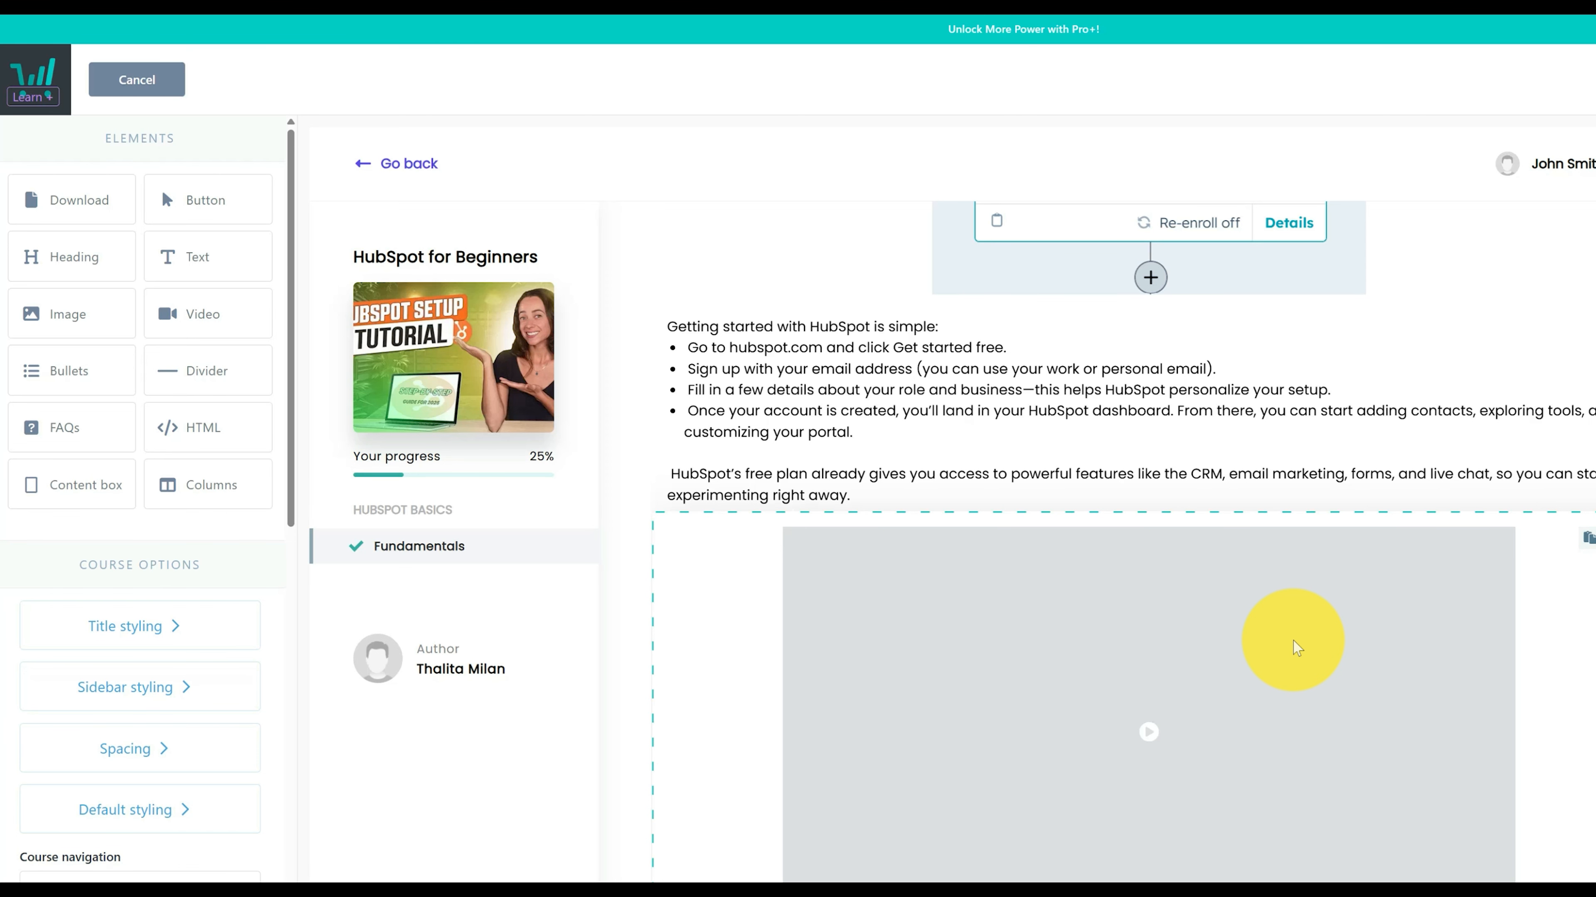
Replace the placeholder heading at the start of the lesson with "HubSpot Fundamentals".
{"action": "scroll", "coordinate": [1335, 624], "scroll_direction": "up", "scroll_amount": 15}
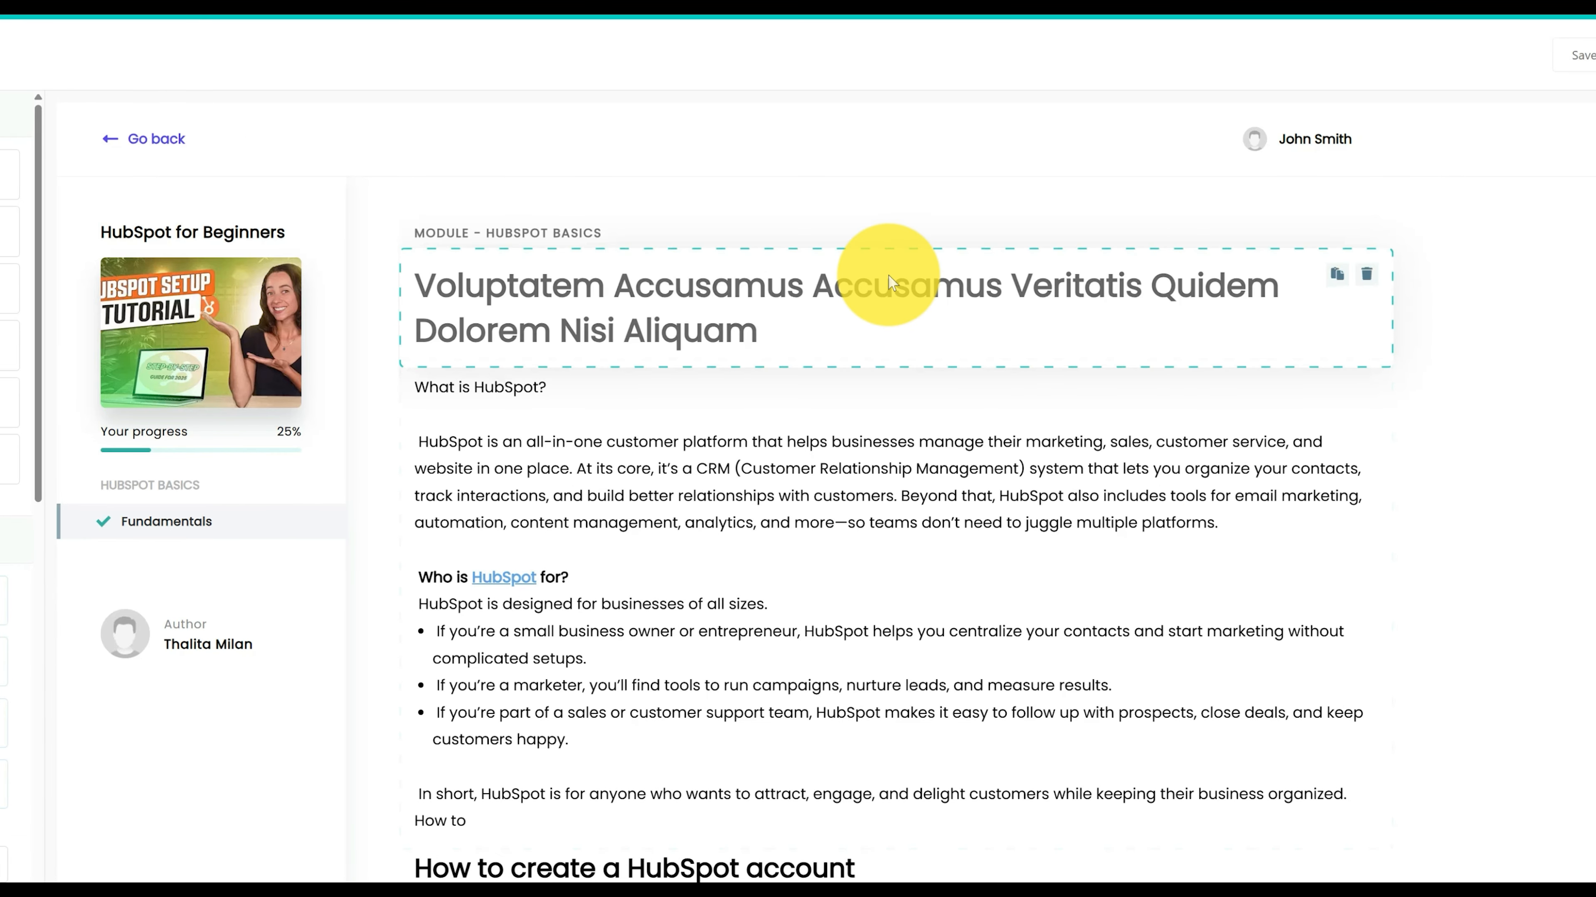
{"action": "left_click", "coordinate": [854, 326]}
{"action": "triple_click", "coordinate": [779, 321]}
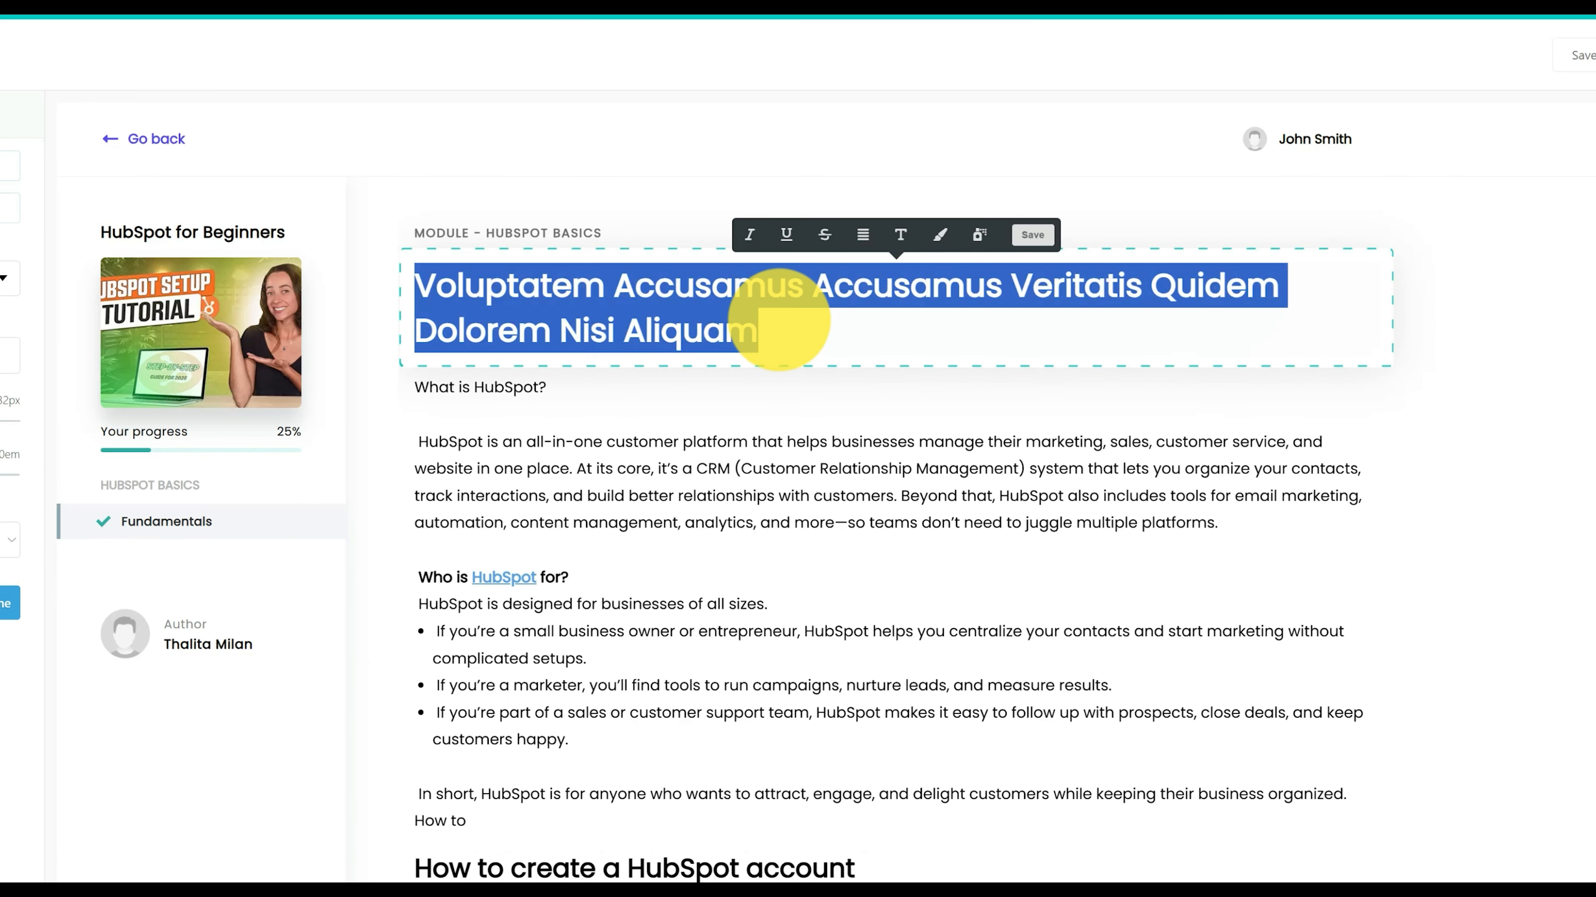
{"action": "type", "text": "HubSpo"}
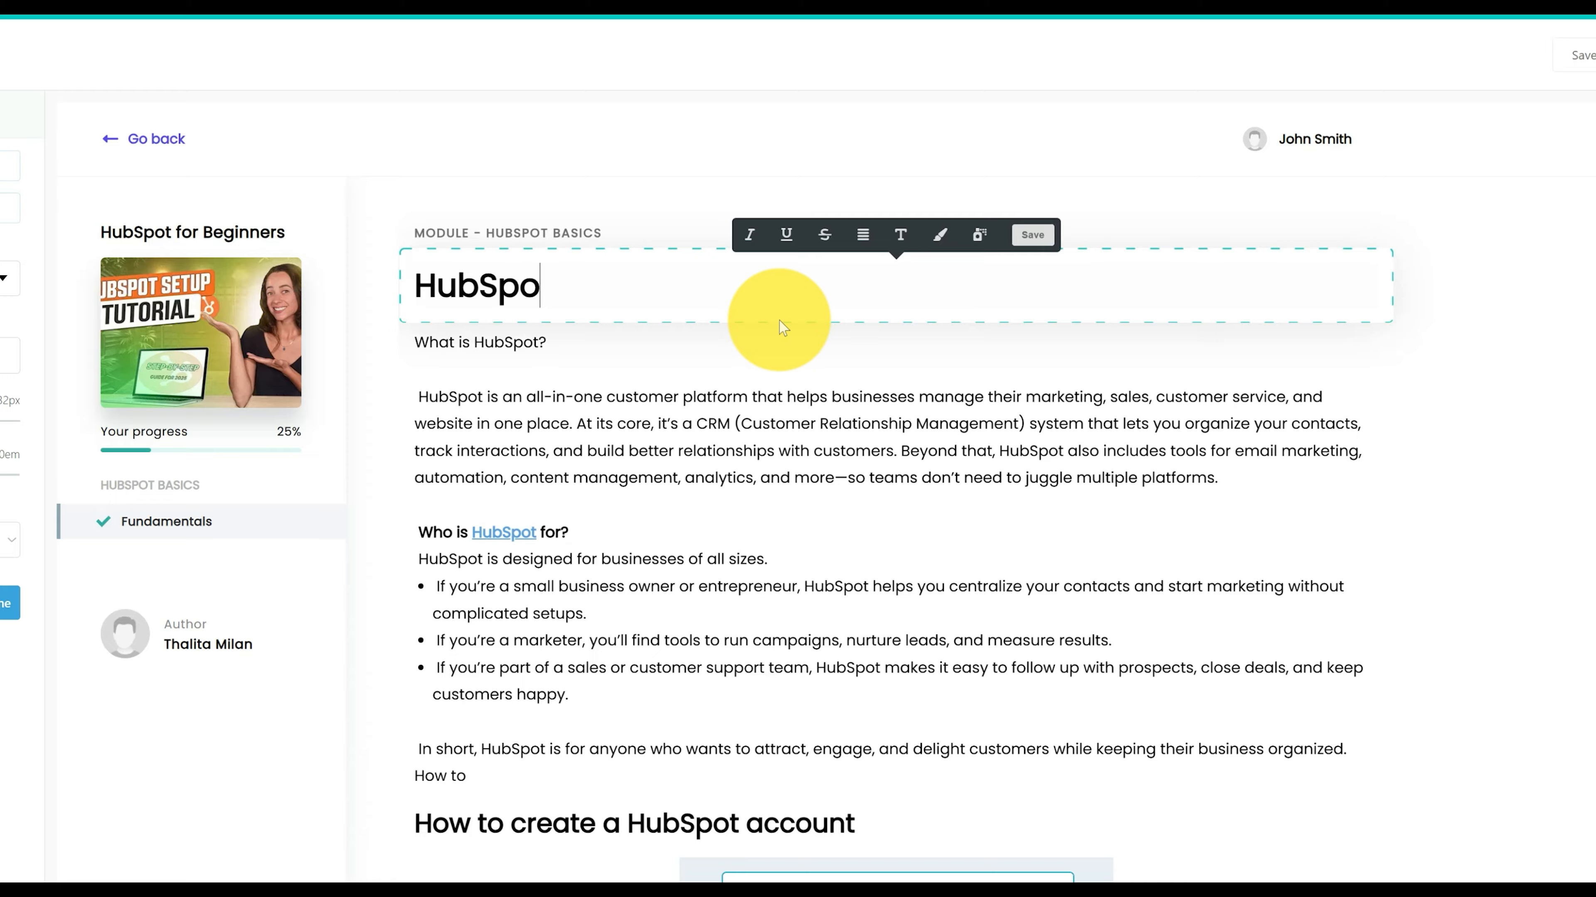
{"action": "type", "text": "t Fundamentals"}
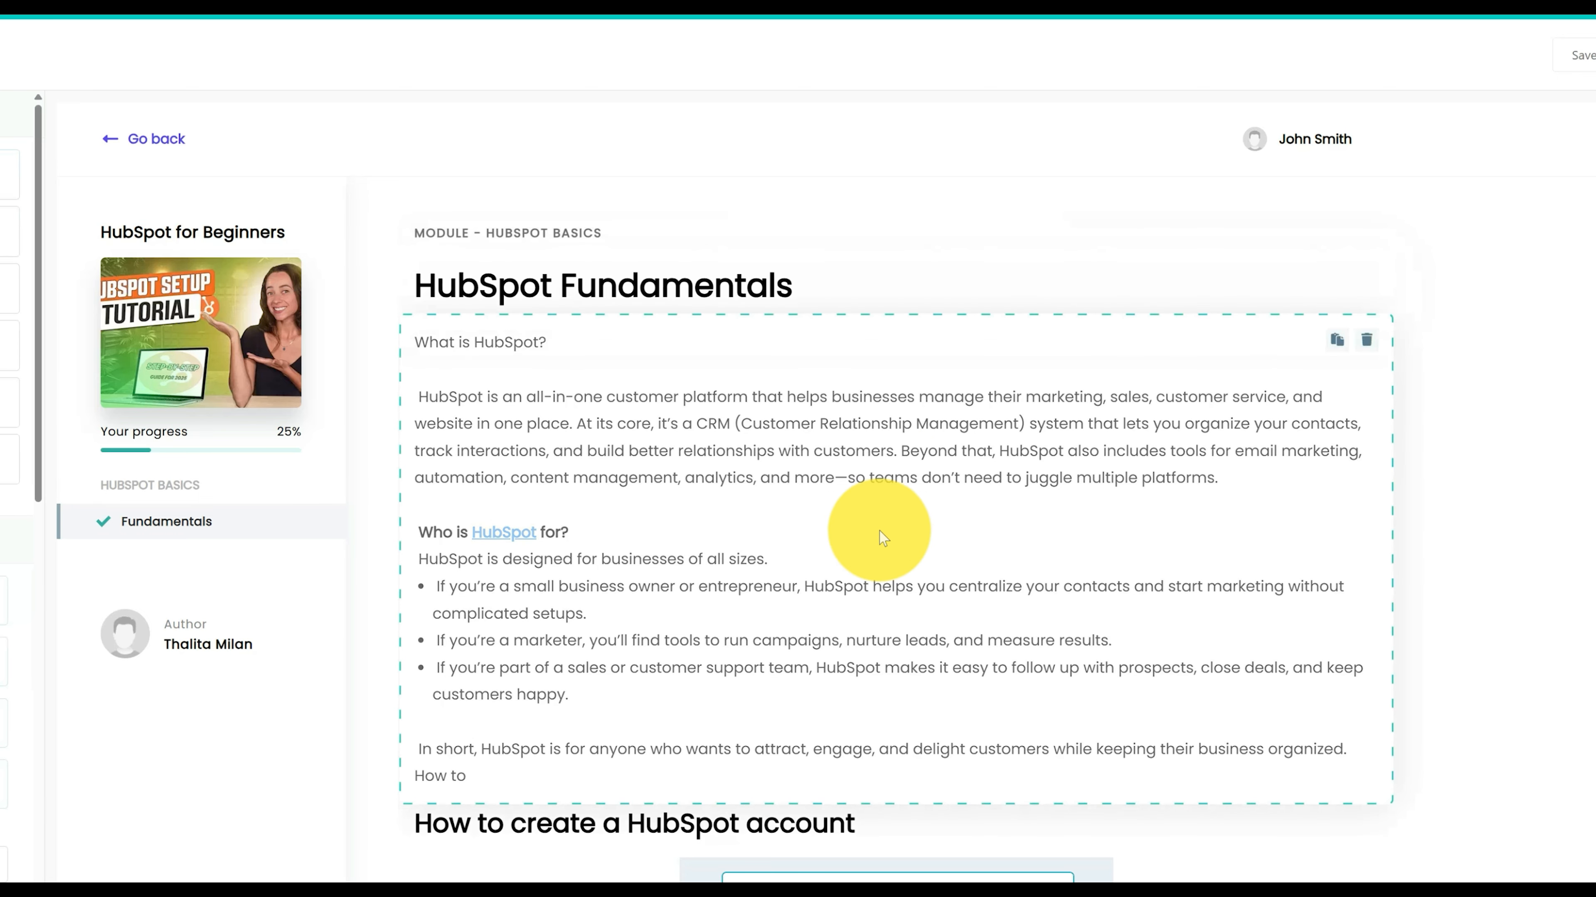
{"action": "scroll", "coordinate": [910, 509], "scroll_direction": "down", "scroll_amount": 5}
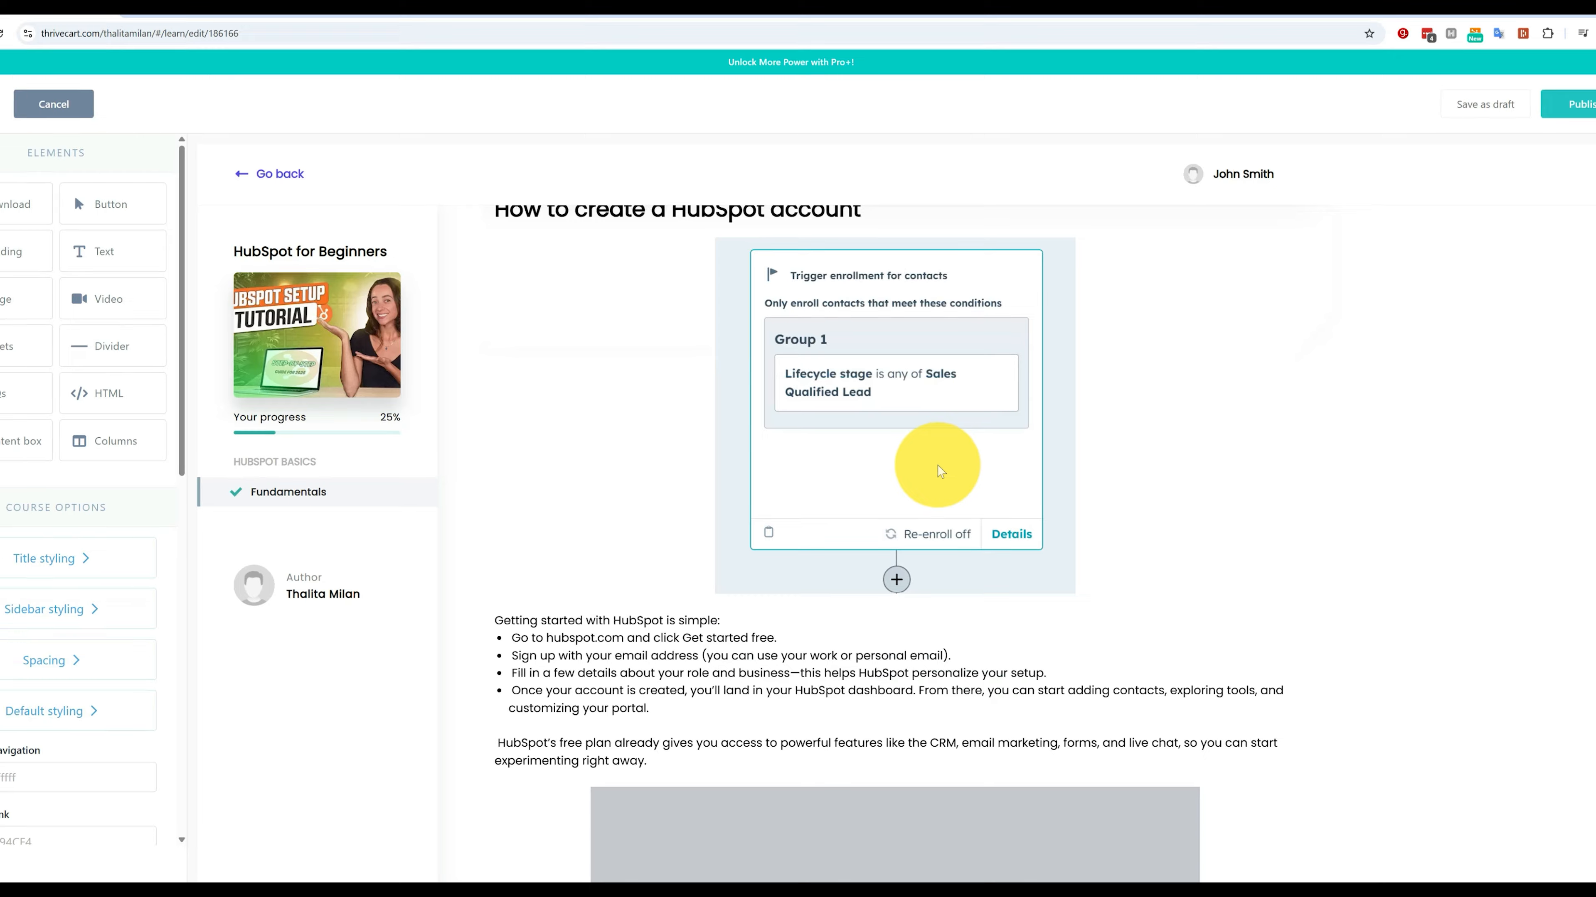
{"action": "scroll", "coordinate": [940, 471], "scroll_direction": "down", "scroll_amount": 3}
{"action": "scroll", "coordinate": [952, 554], "scroll_direction": "up", "scroll_amount": 12}
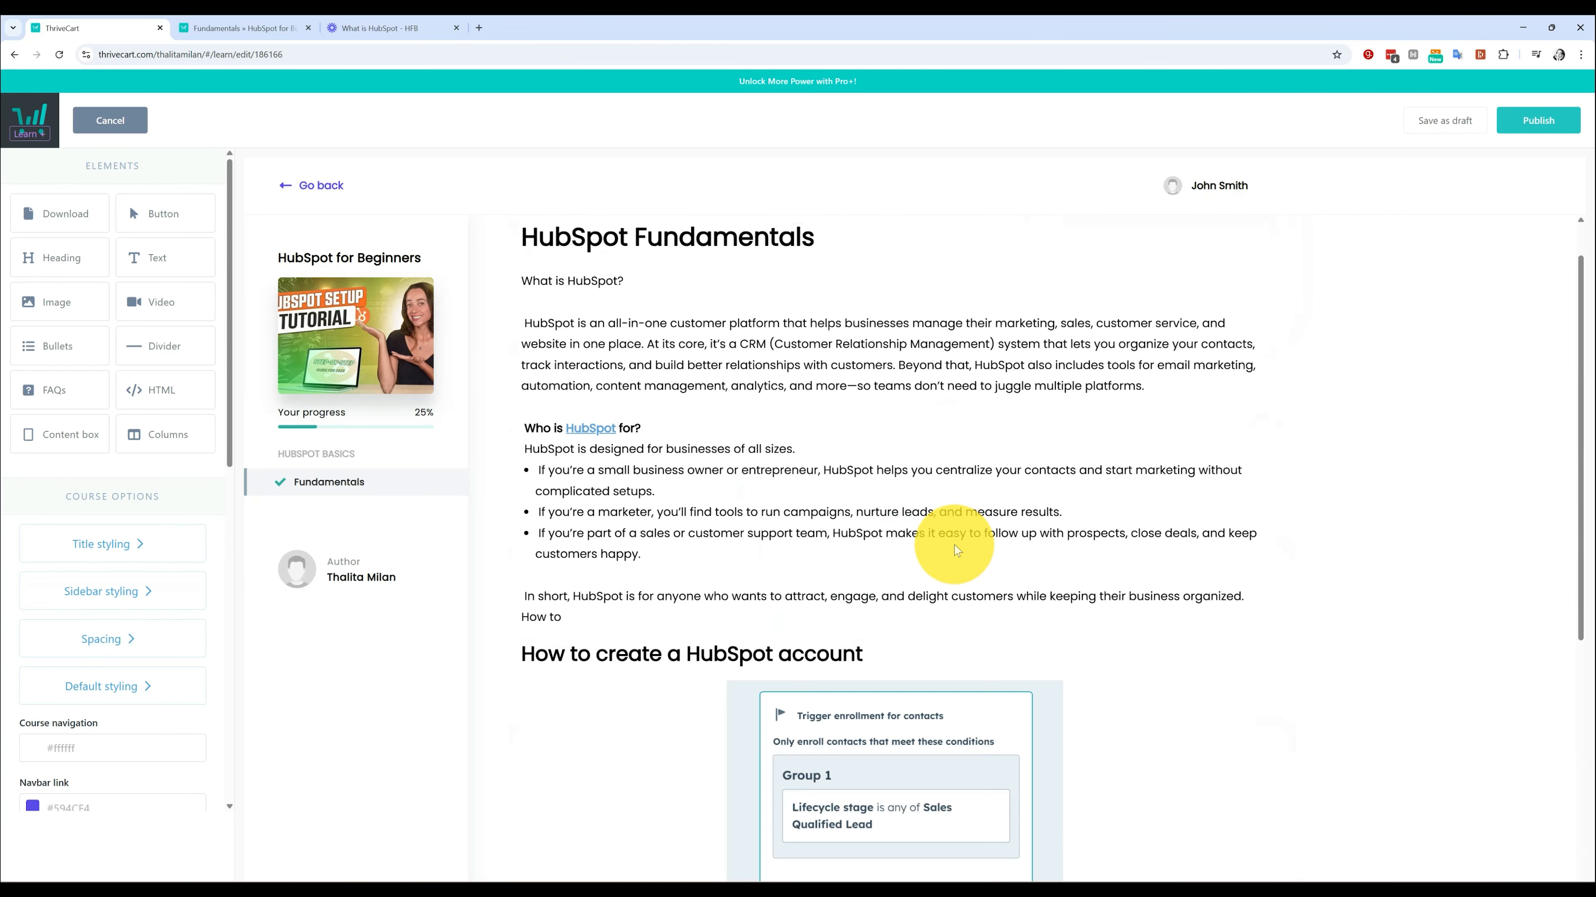